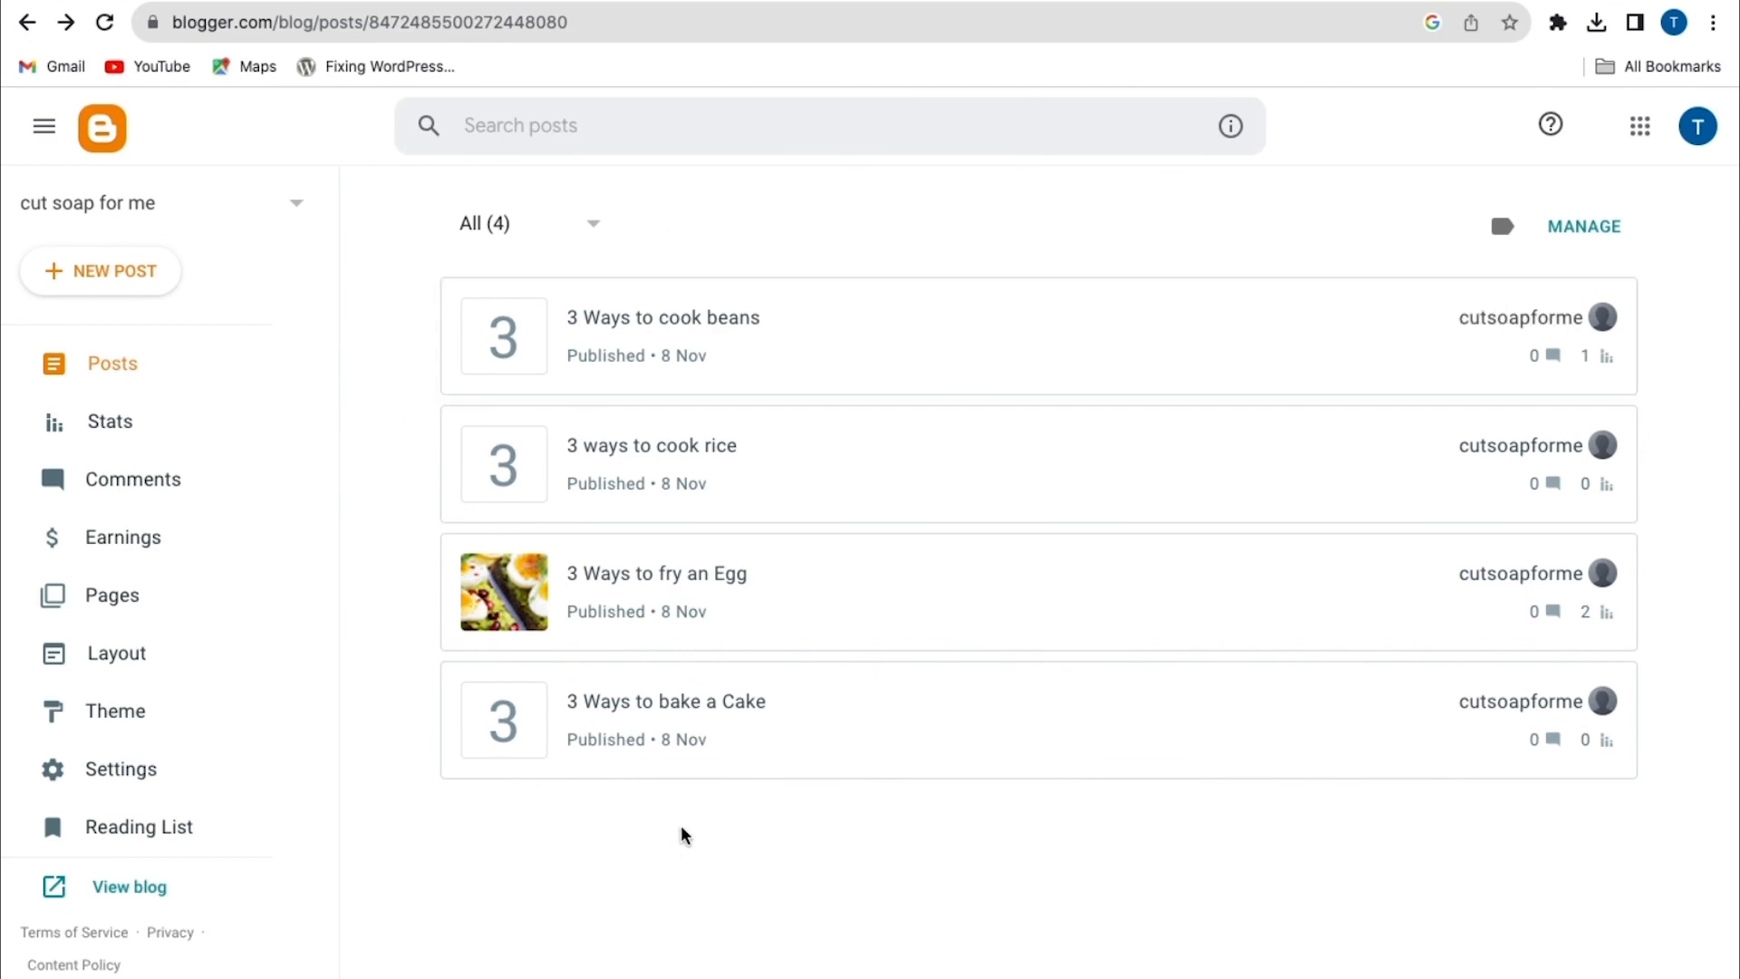
Download a backup of the blog's content from the Manage blog section of the Blogger settings
click(110, 772)
scroll(590, 772, down, 15)
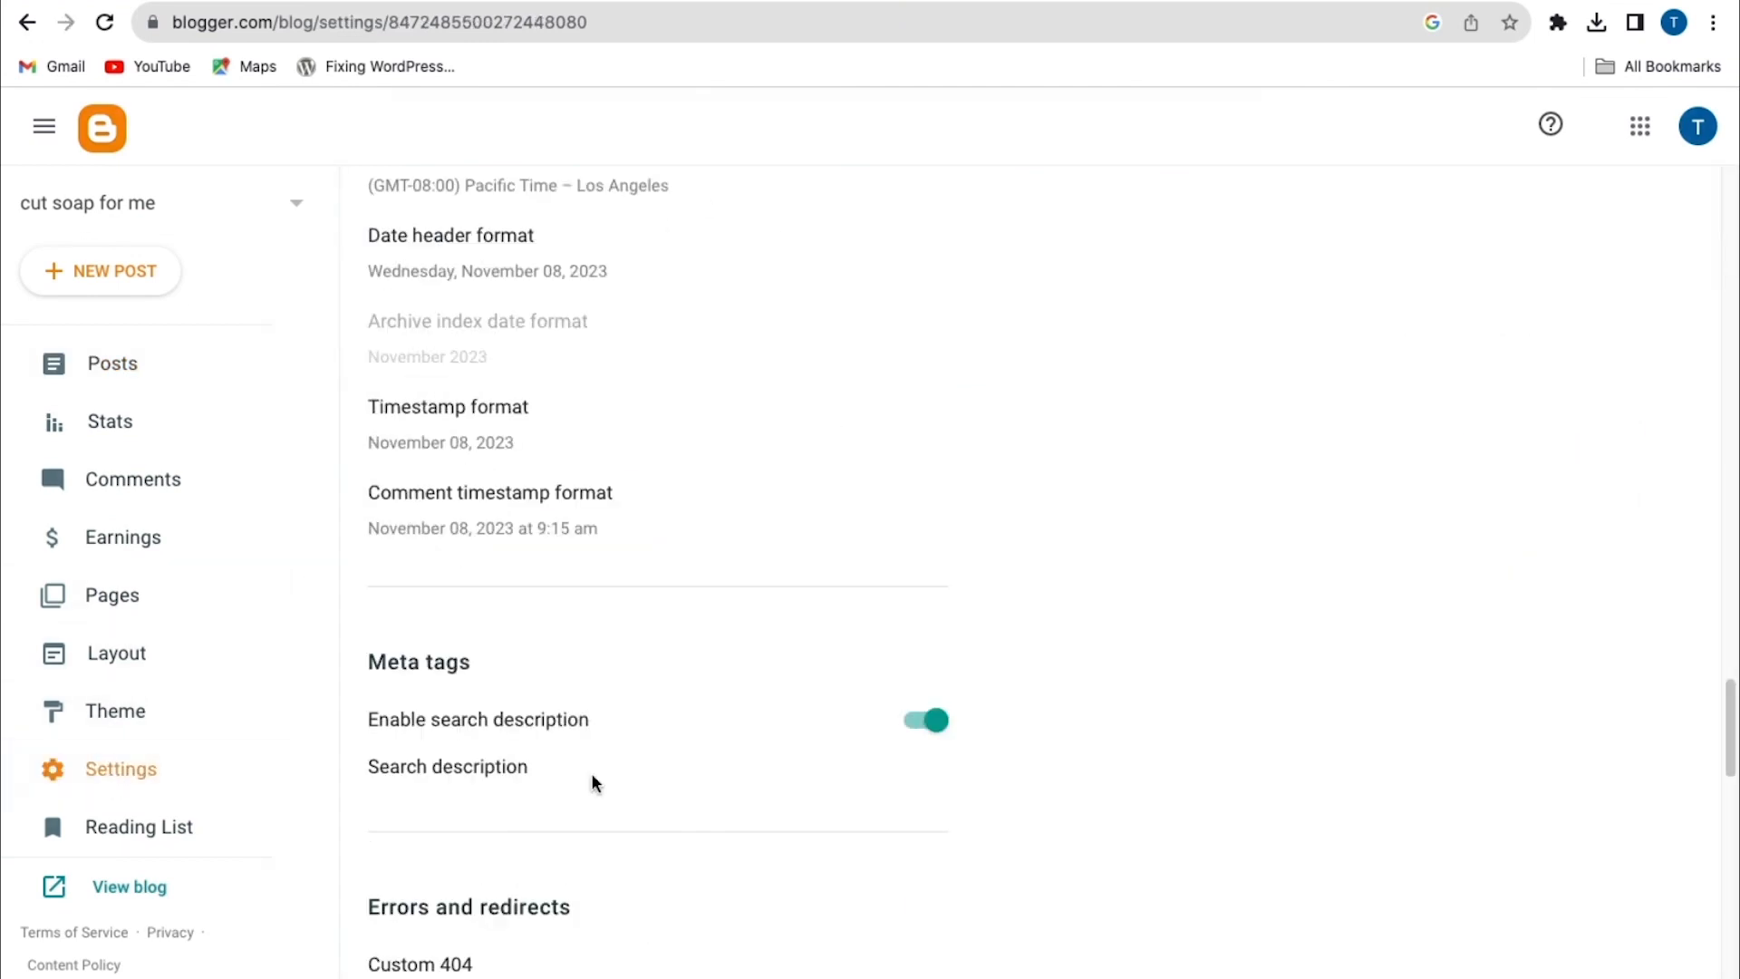
scroll(591, 772, down, 15)
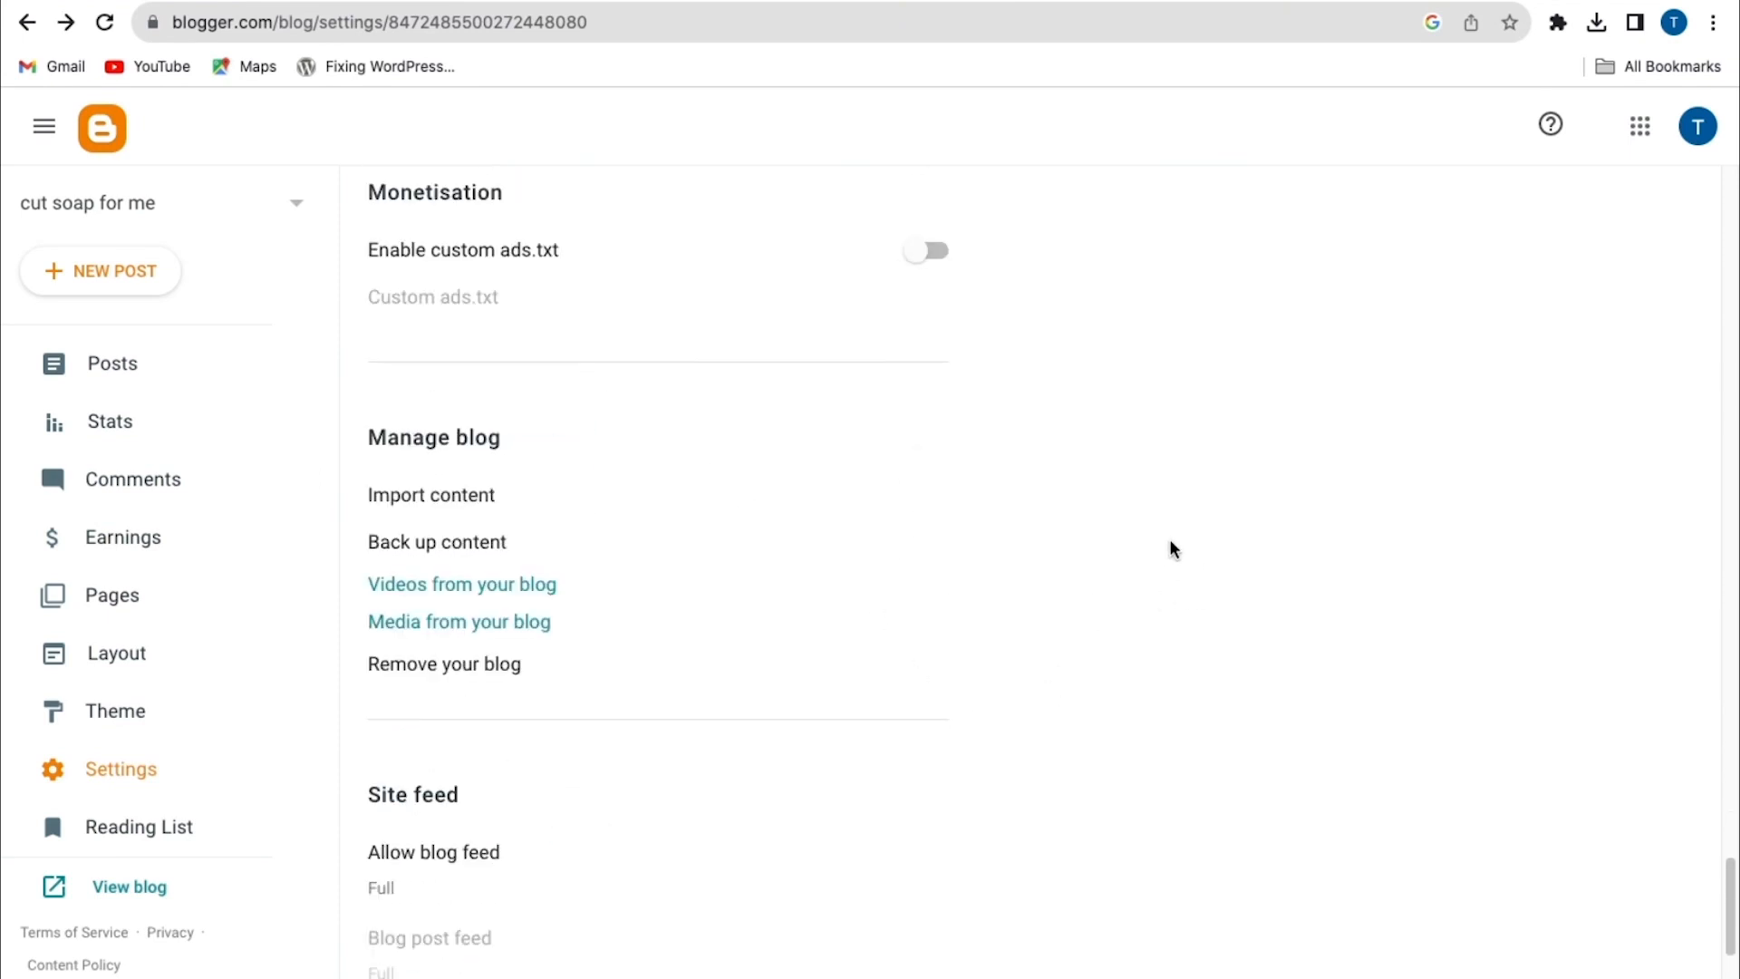
click(431, 543)
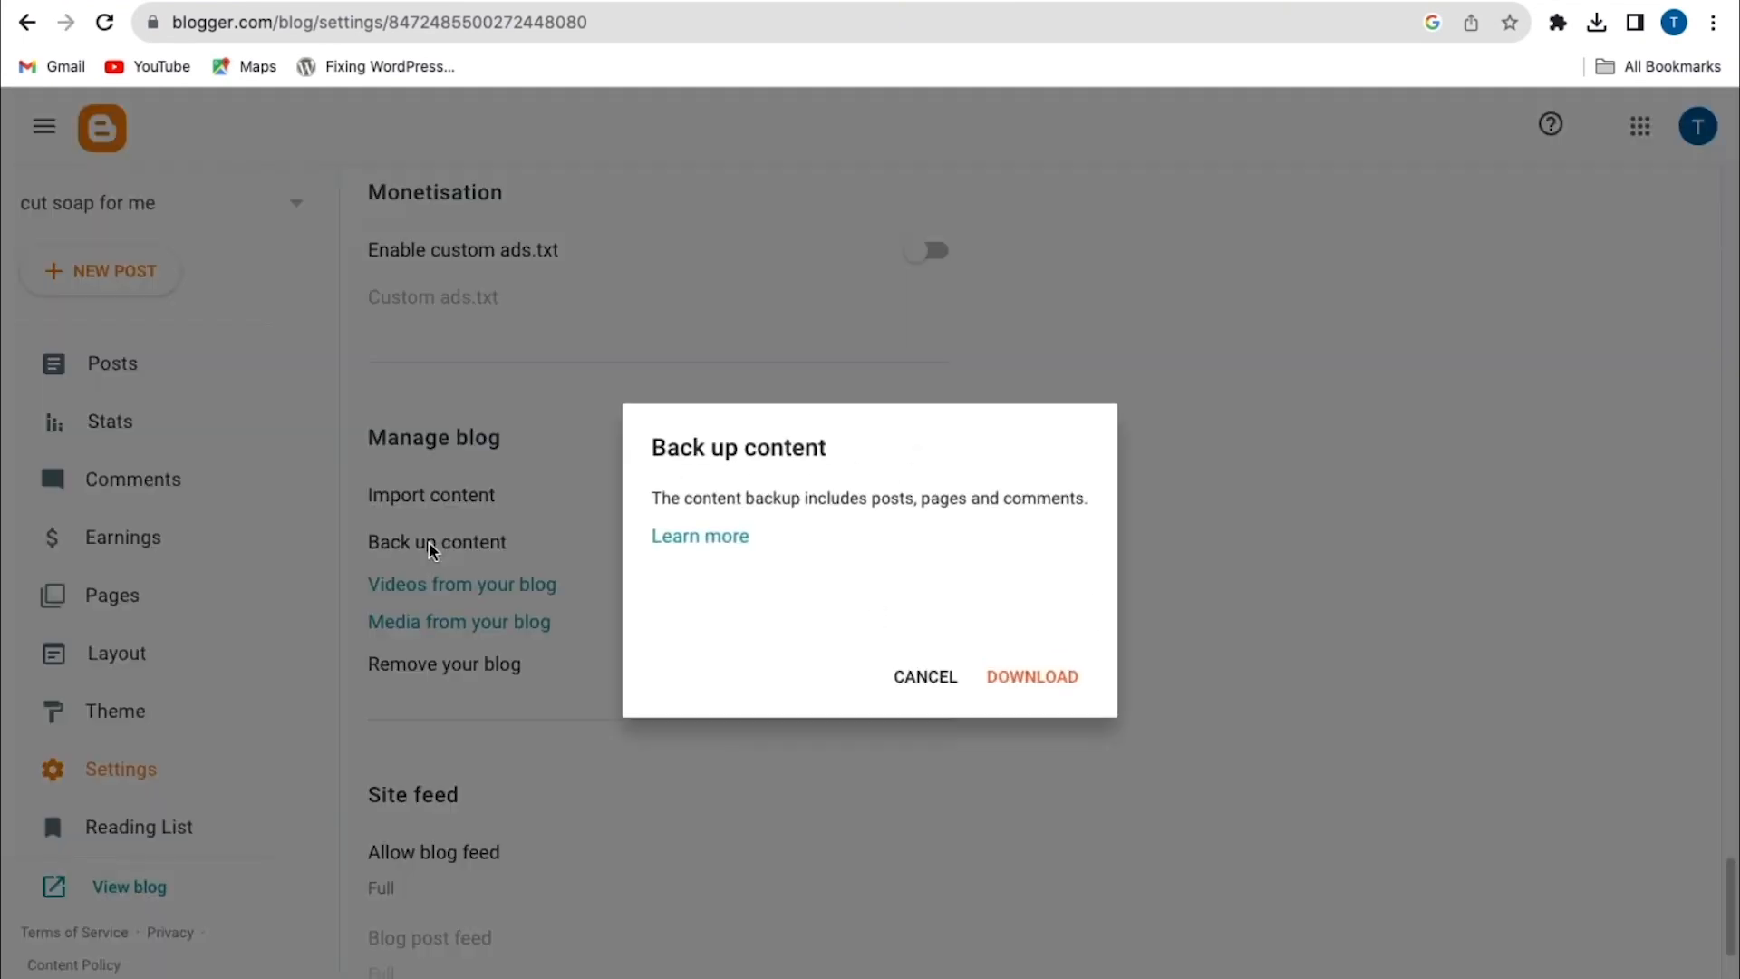
click(1019, 678)
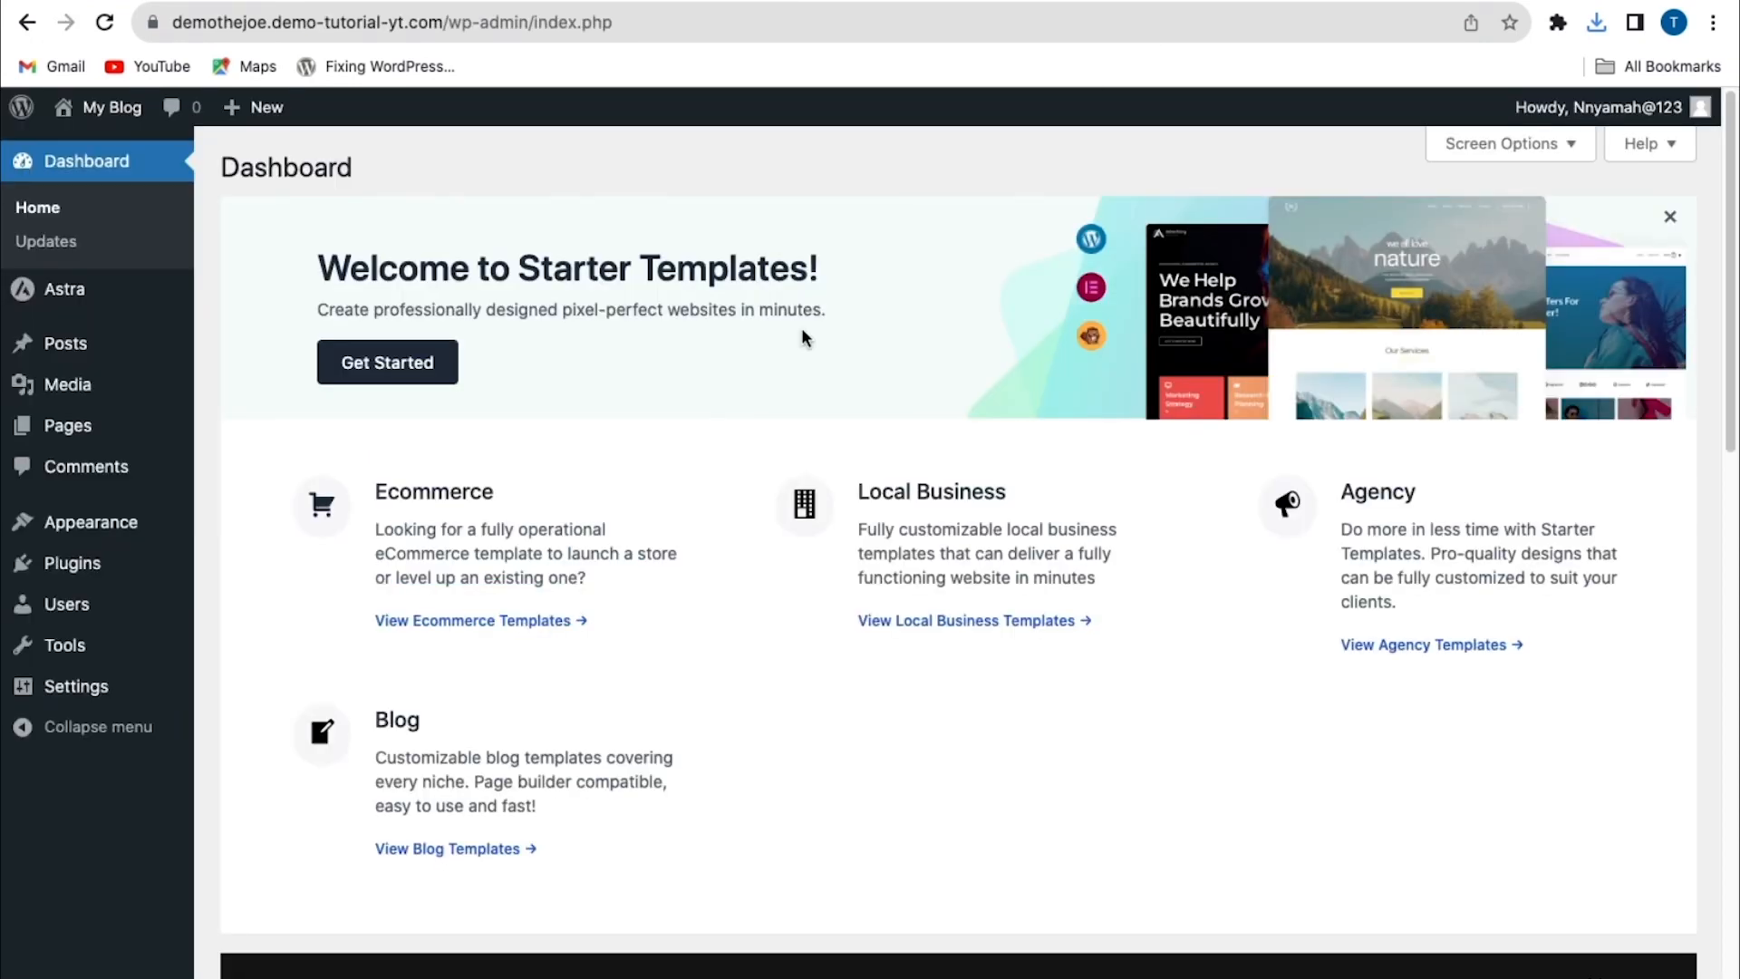
In the WordPress dashboard, install the Blogger importer from the import tools and run it
mouse_move(54, 654)
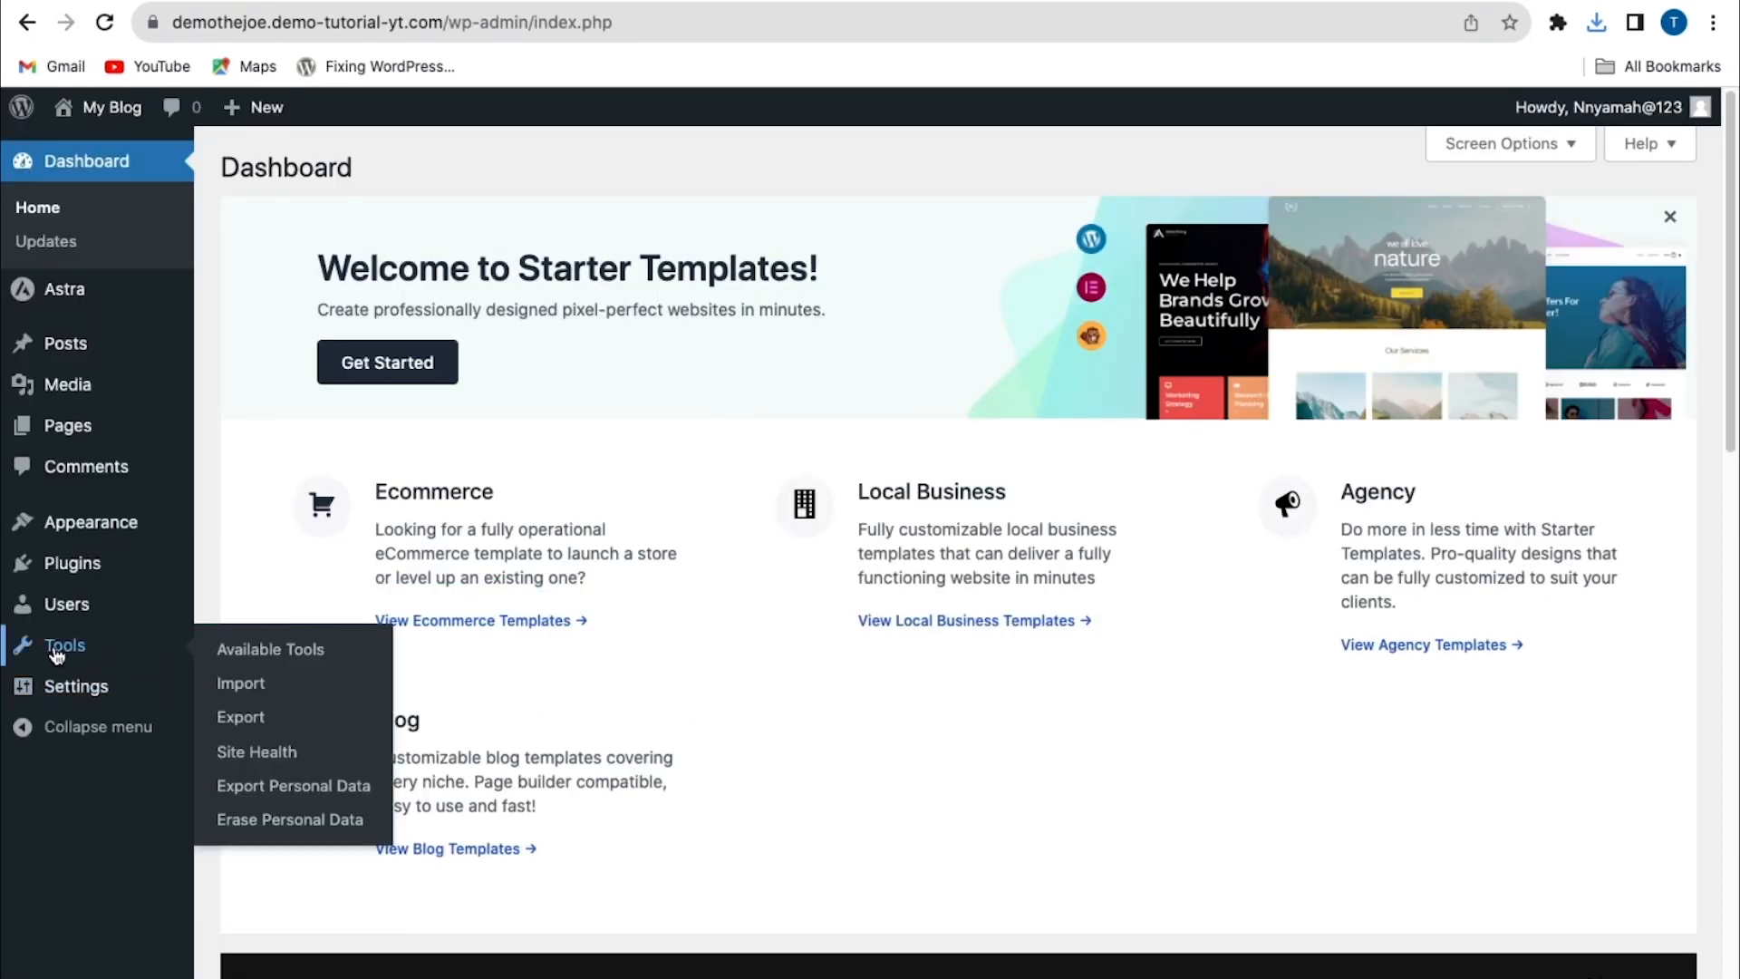
click(229, 697)
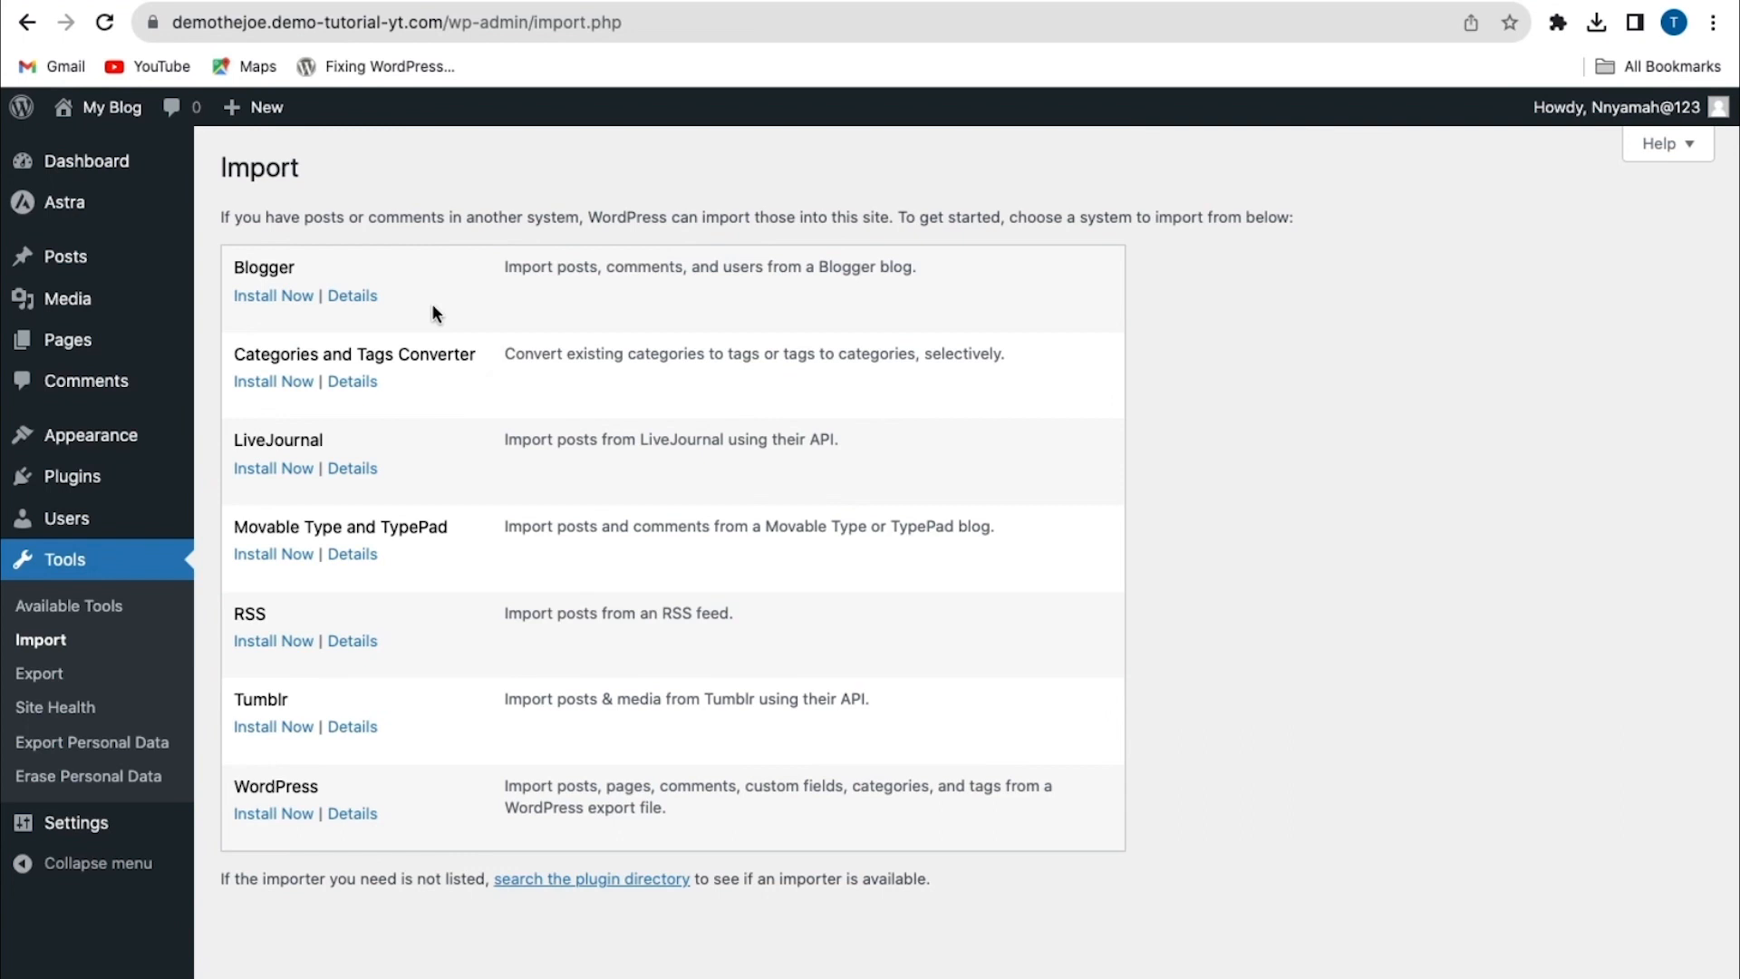
click(276, 297)
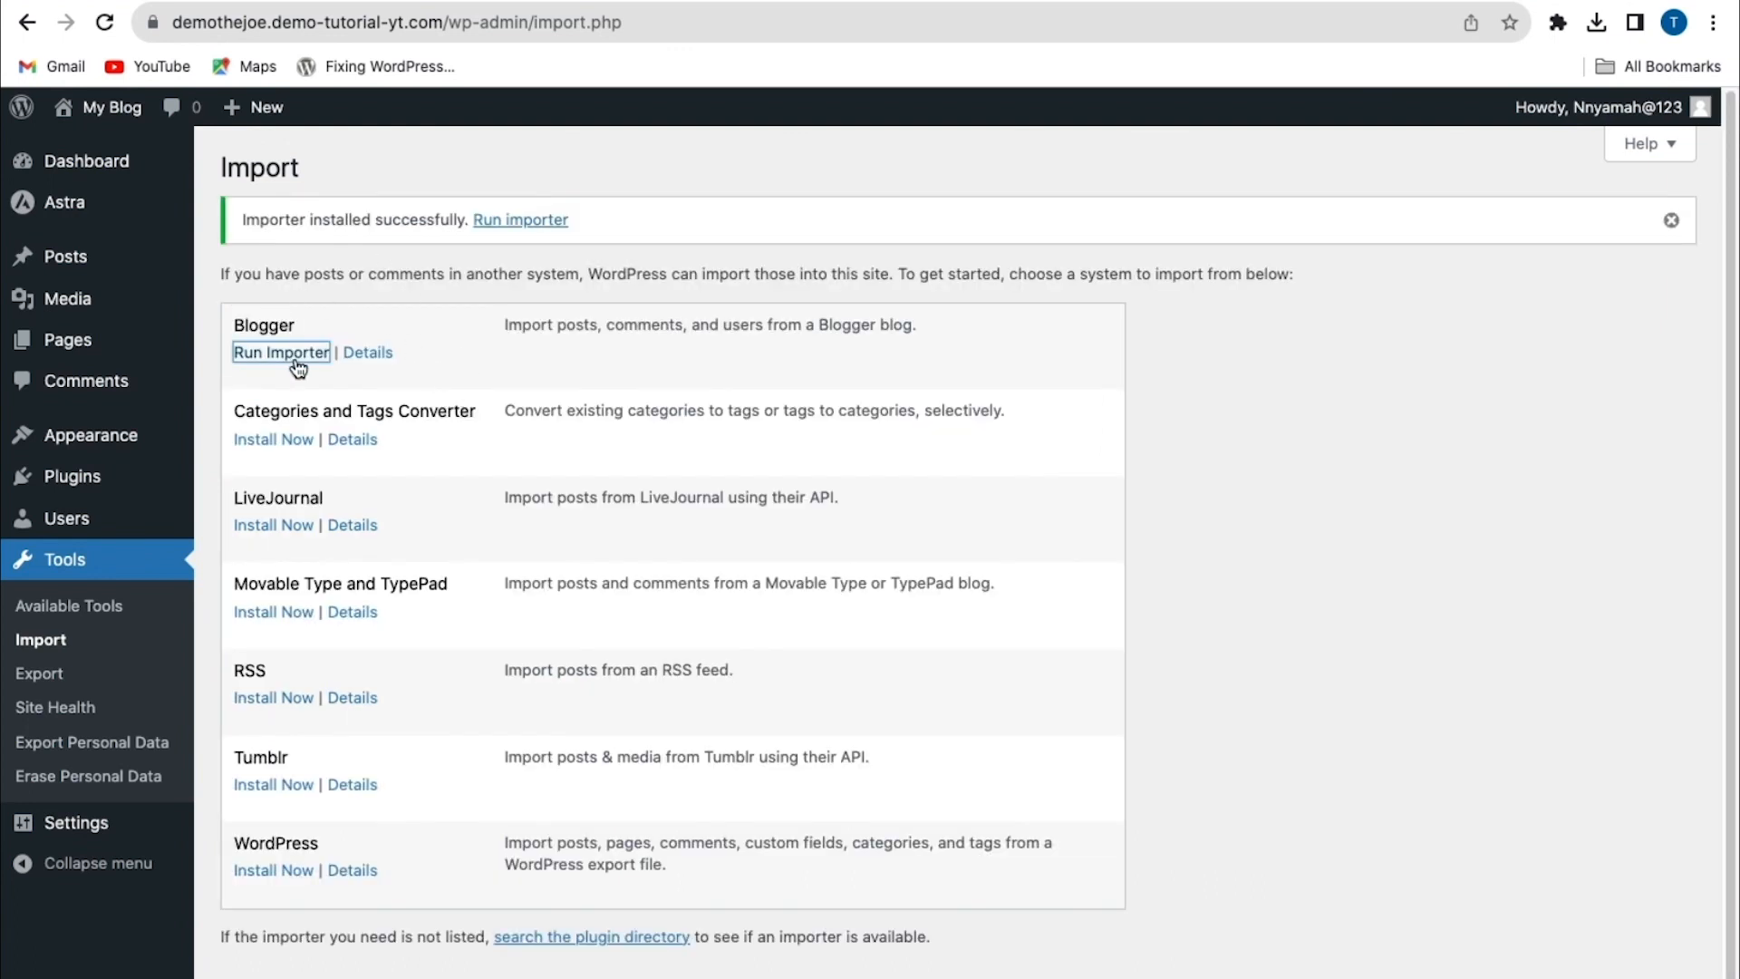
click(274, 362)
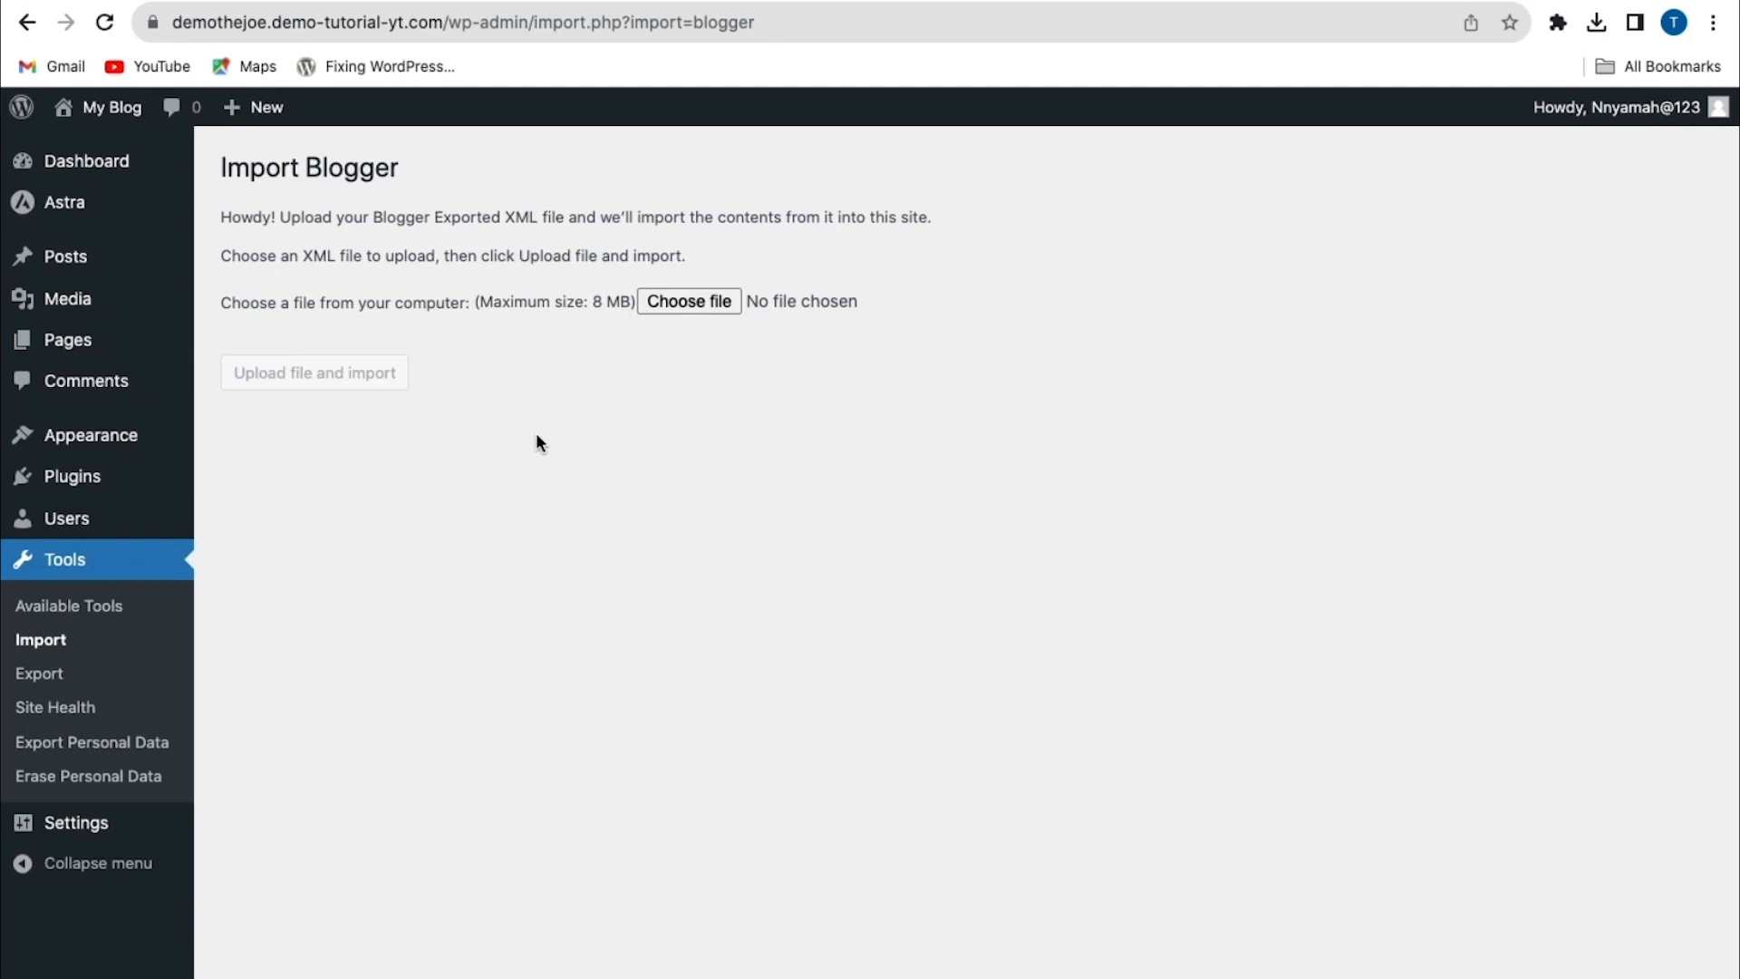
Upload the exported file "blog-11-08-2023 (1).xml" from Downloads to the Blogger importer
click(672, 305)
click(449, 450)
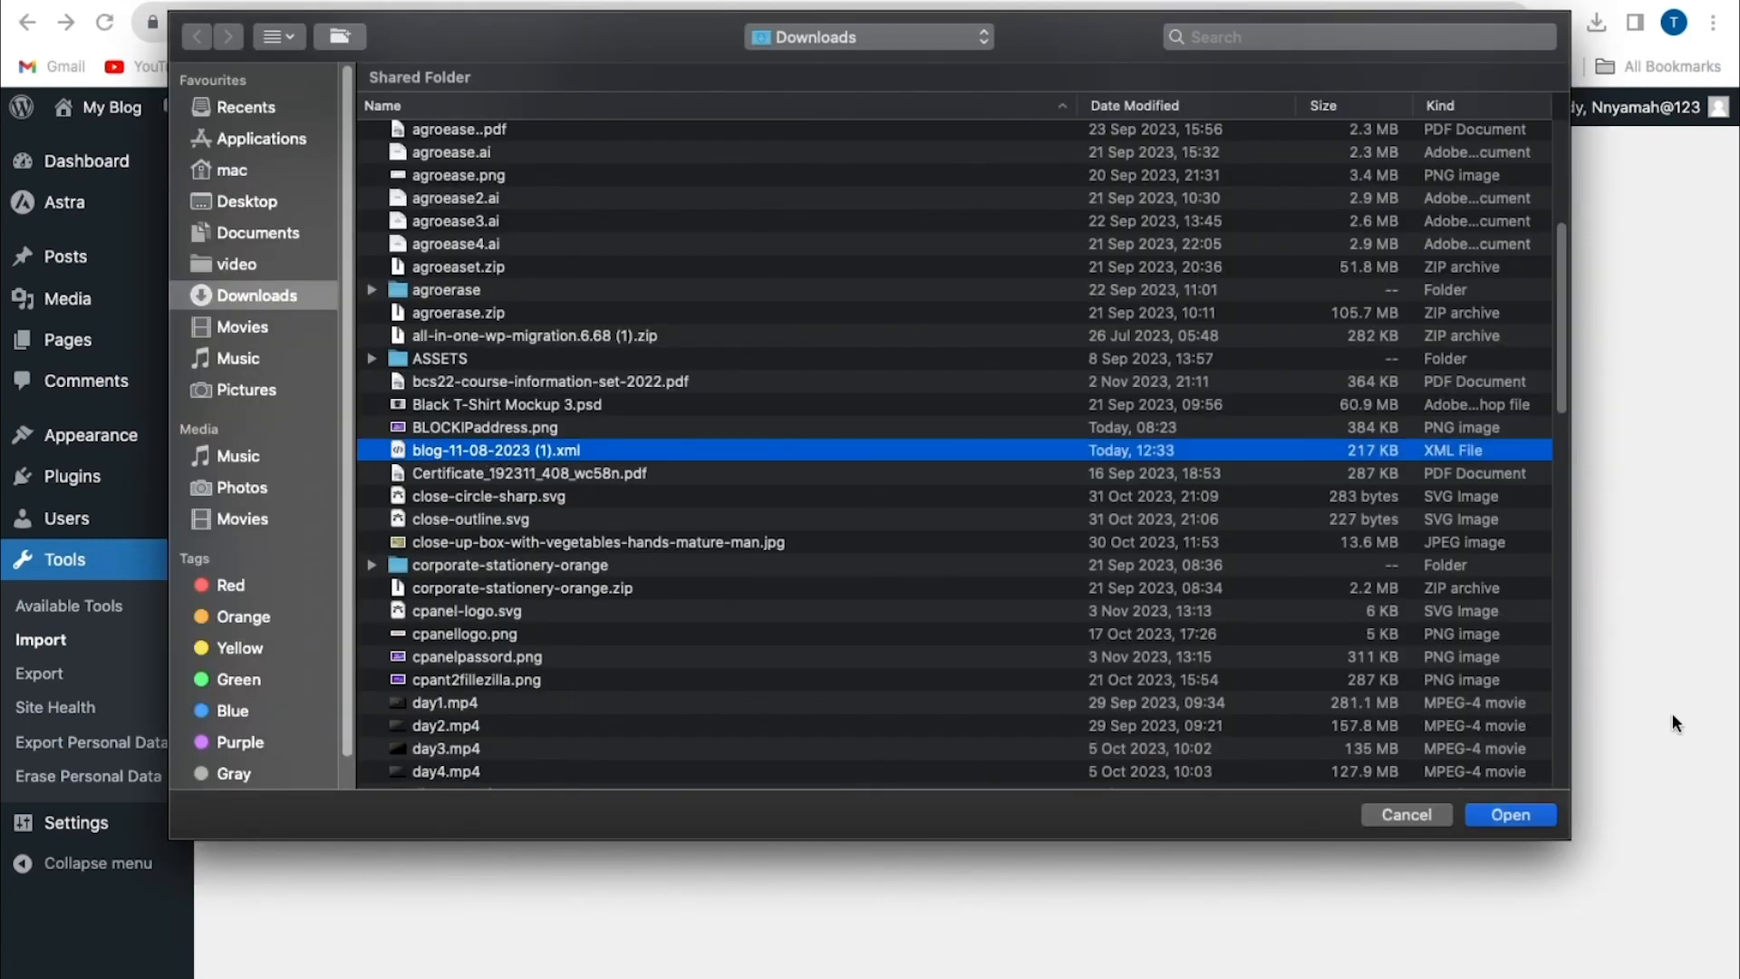
click(1510, 815)
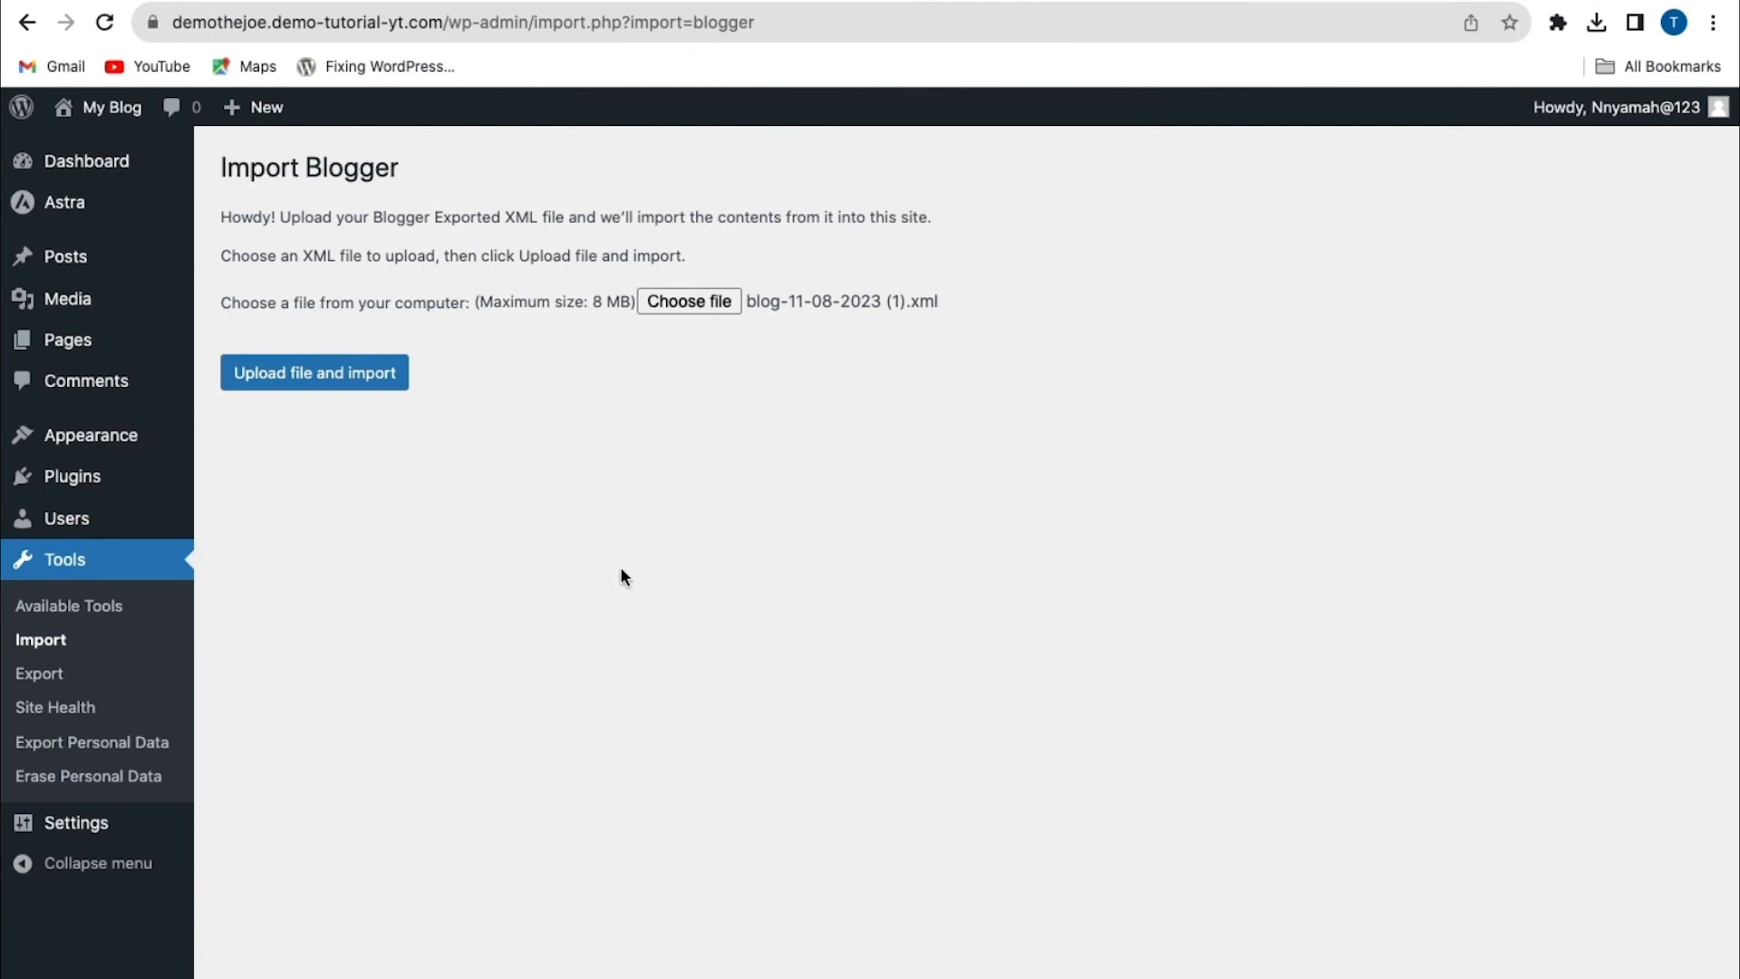
click(315, 387)
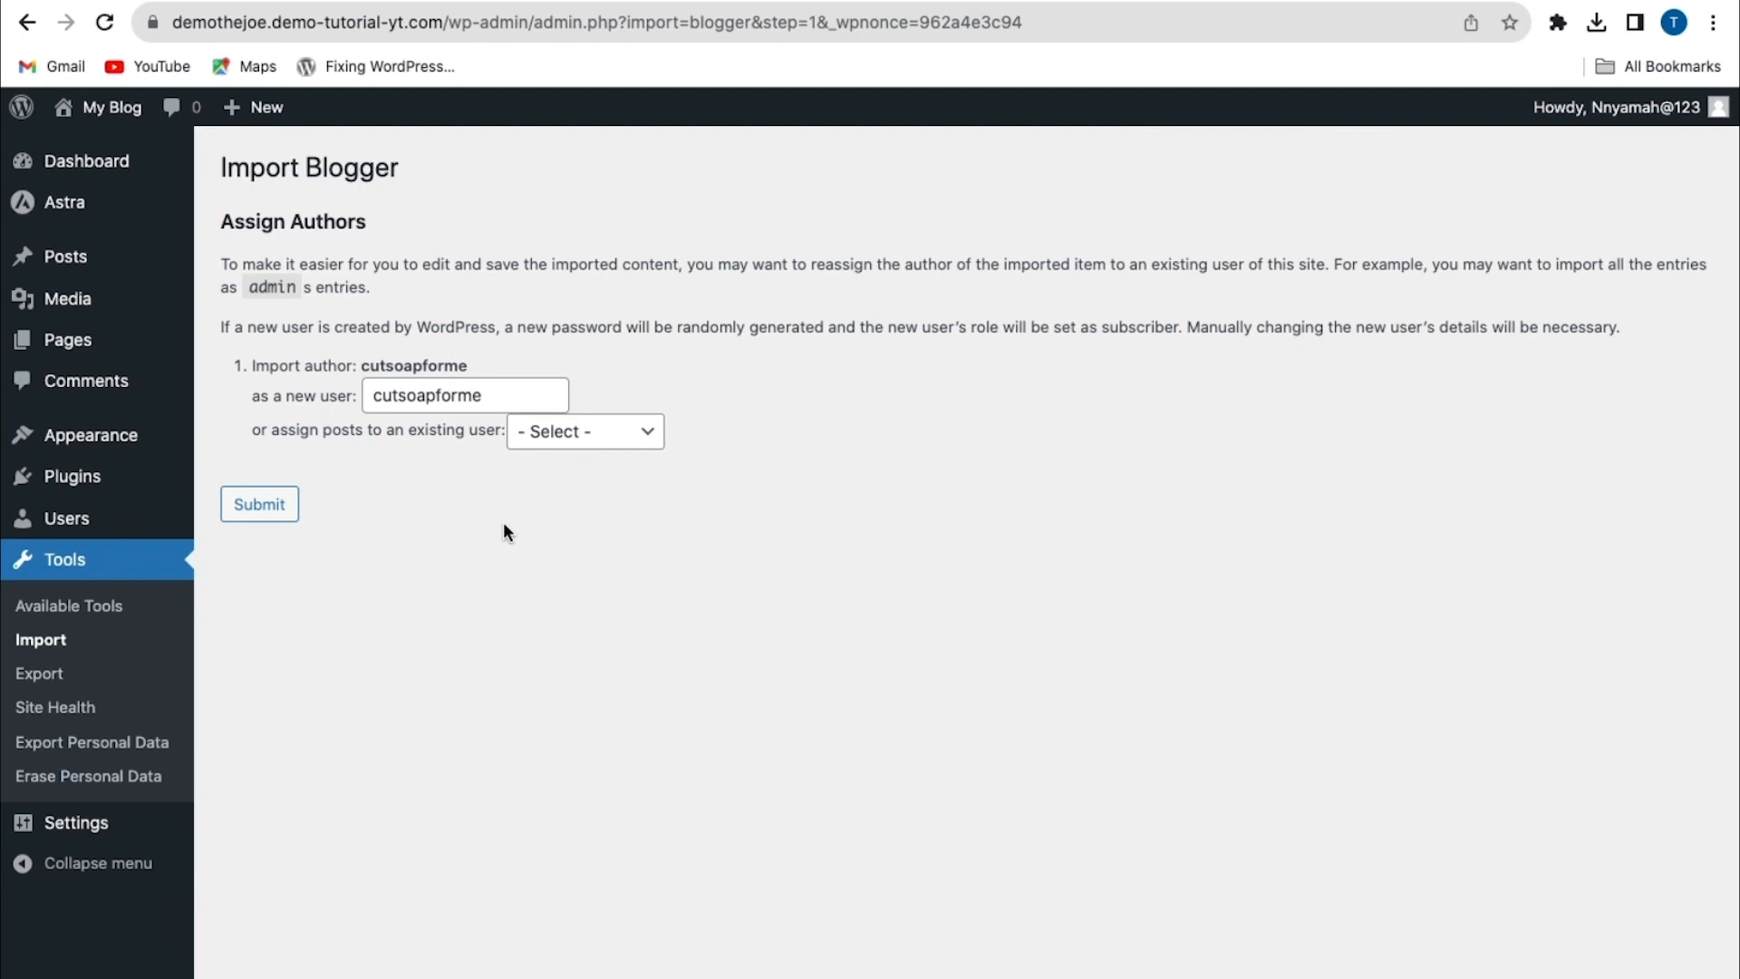
Submit the author assignment with the posts imported under the original blog author as a new user
click(569, 439)
click(573, 672)
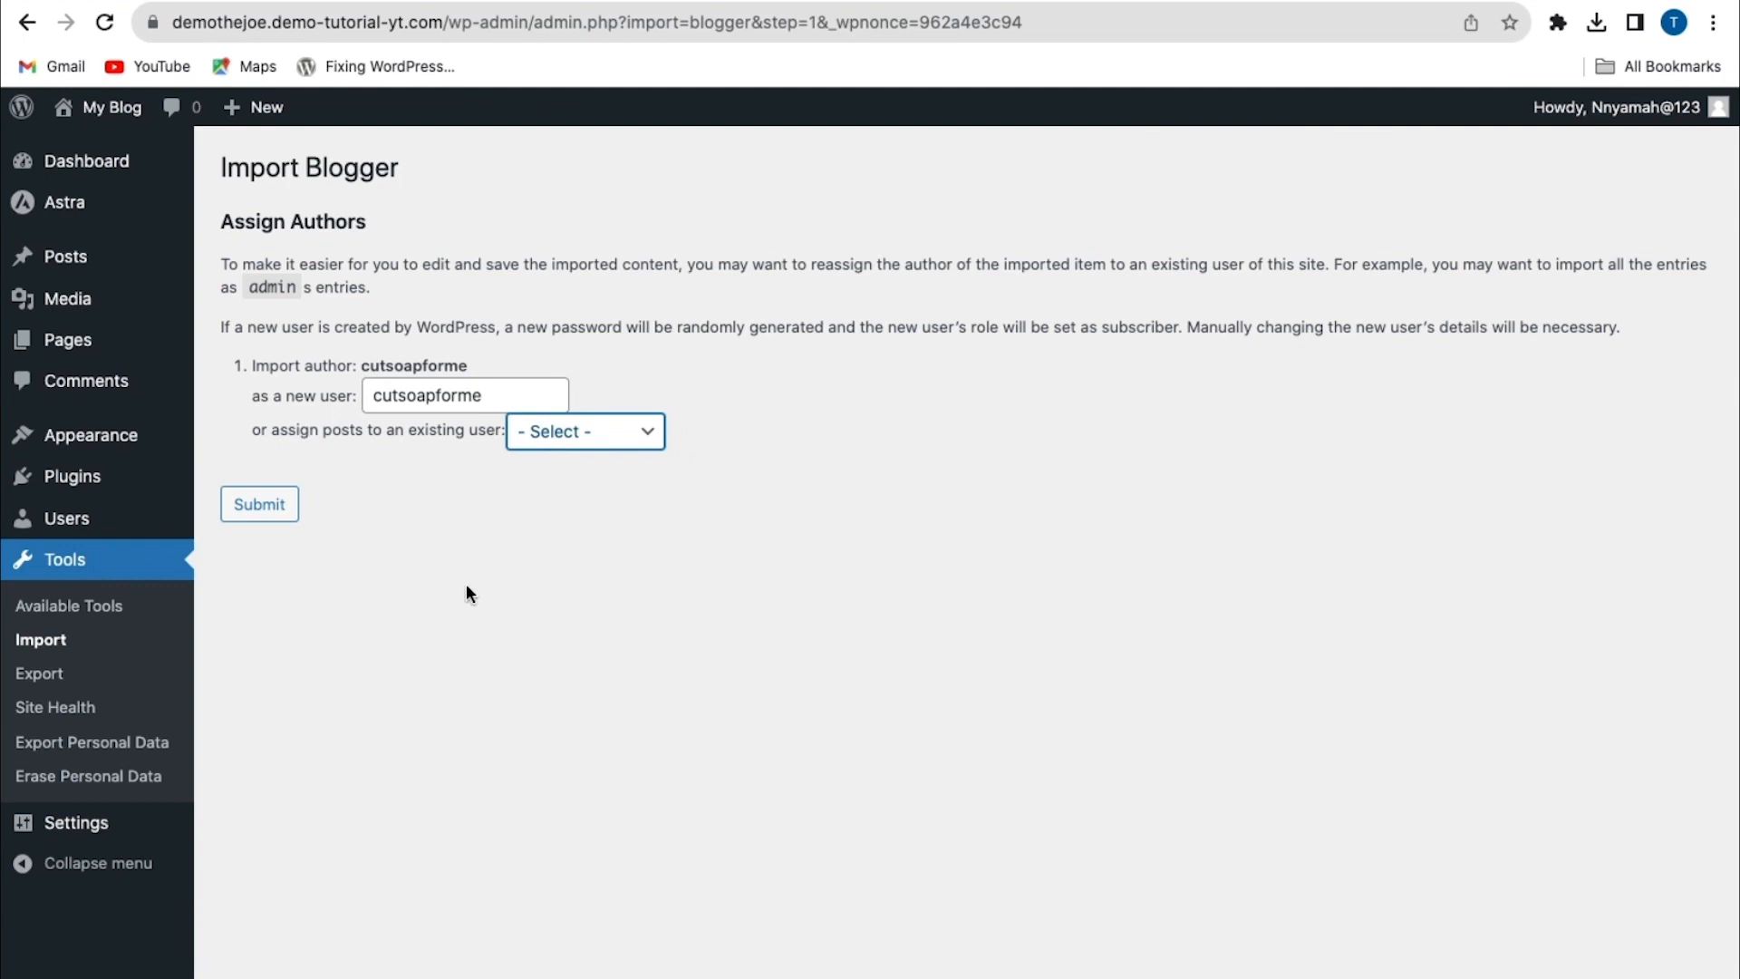
click(250, 507)
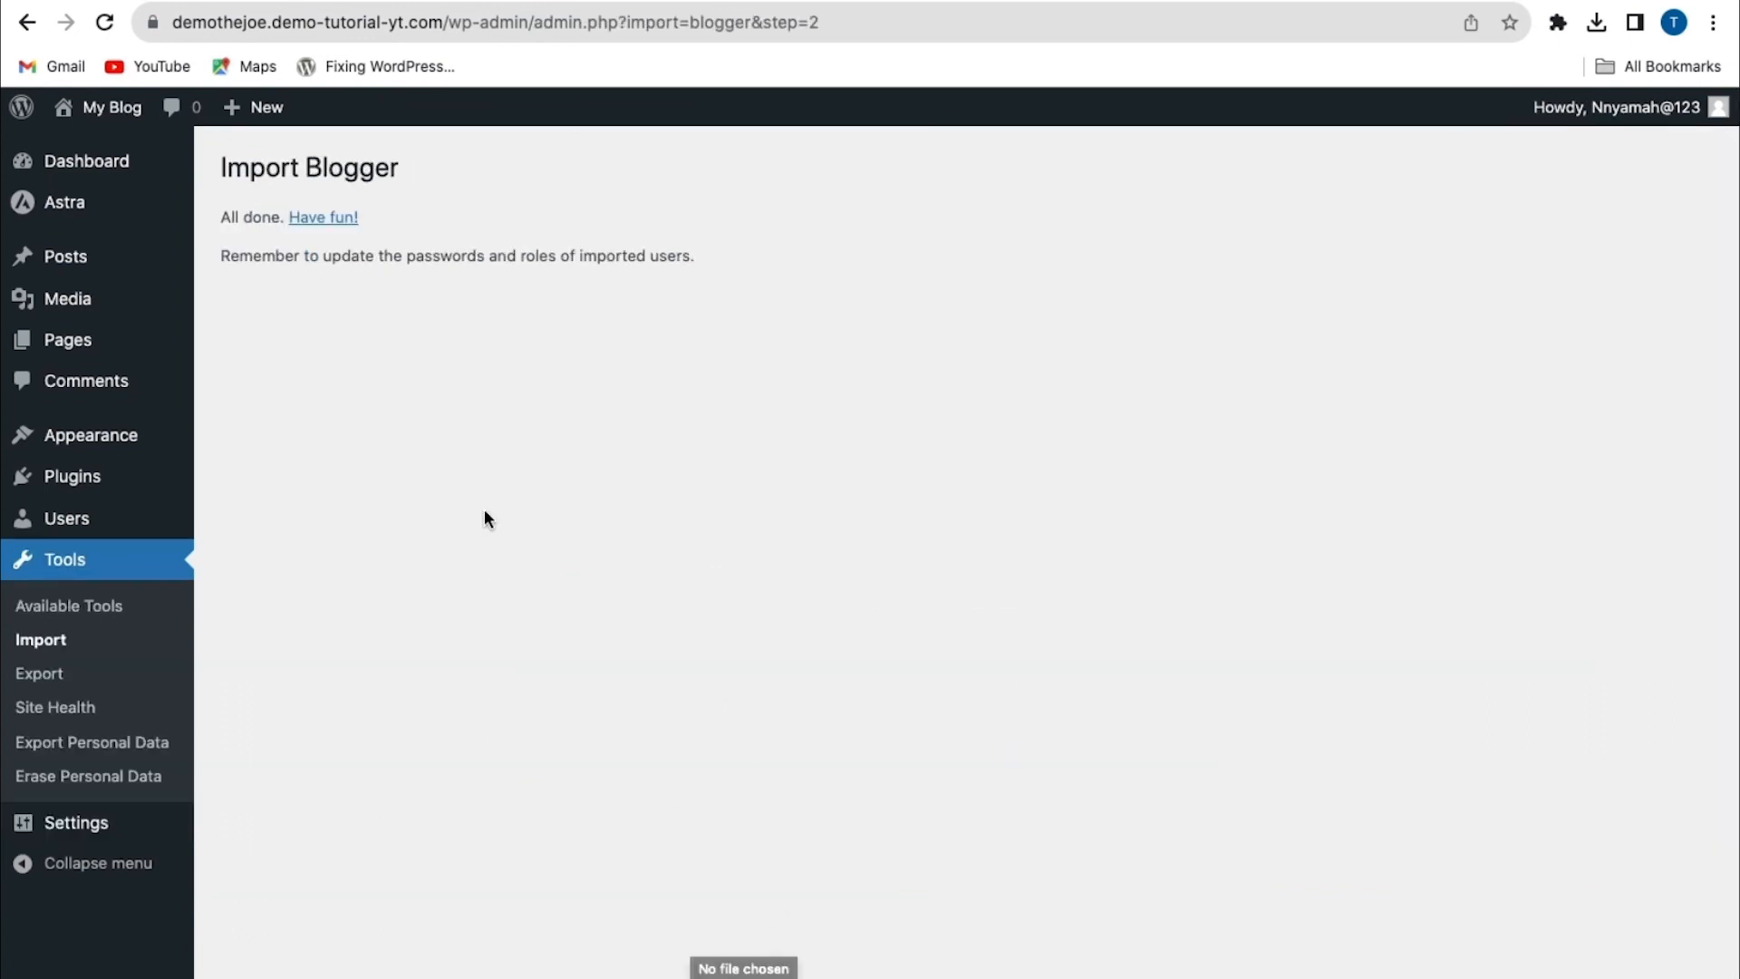
Open the WordPress permalink settings and examine the URL structure of the "3 Ways to cook beans" post on the Blogger site
mouse_move(65, 832)
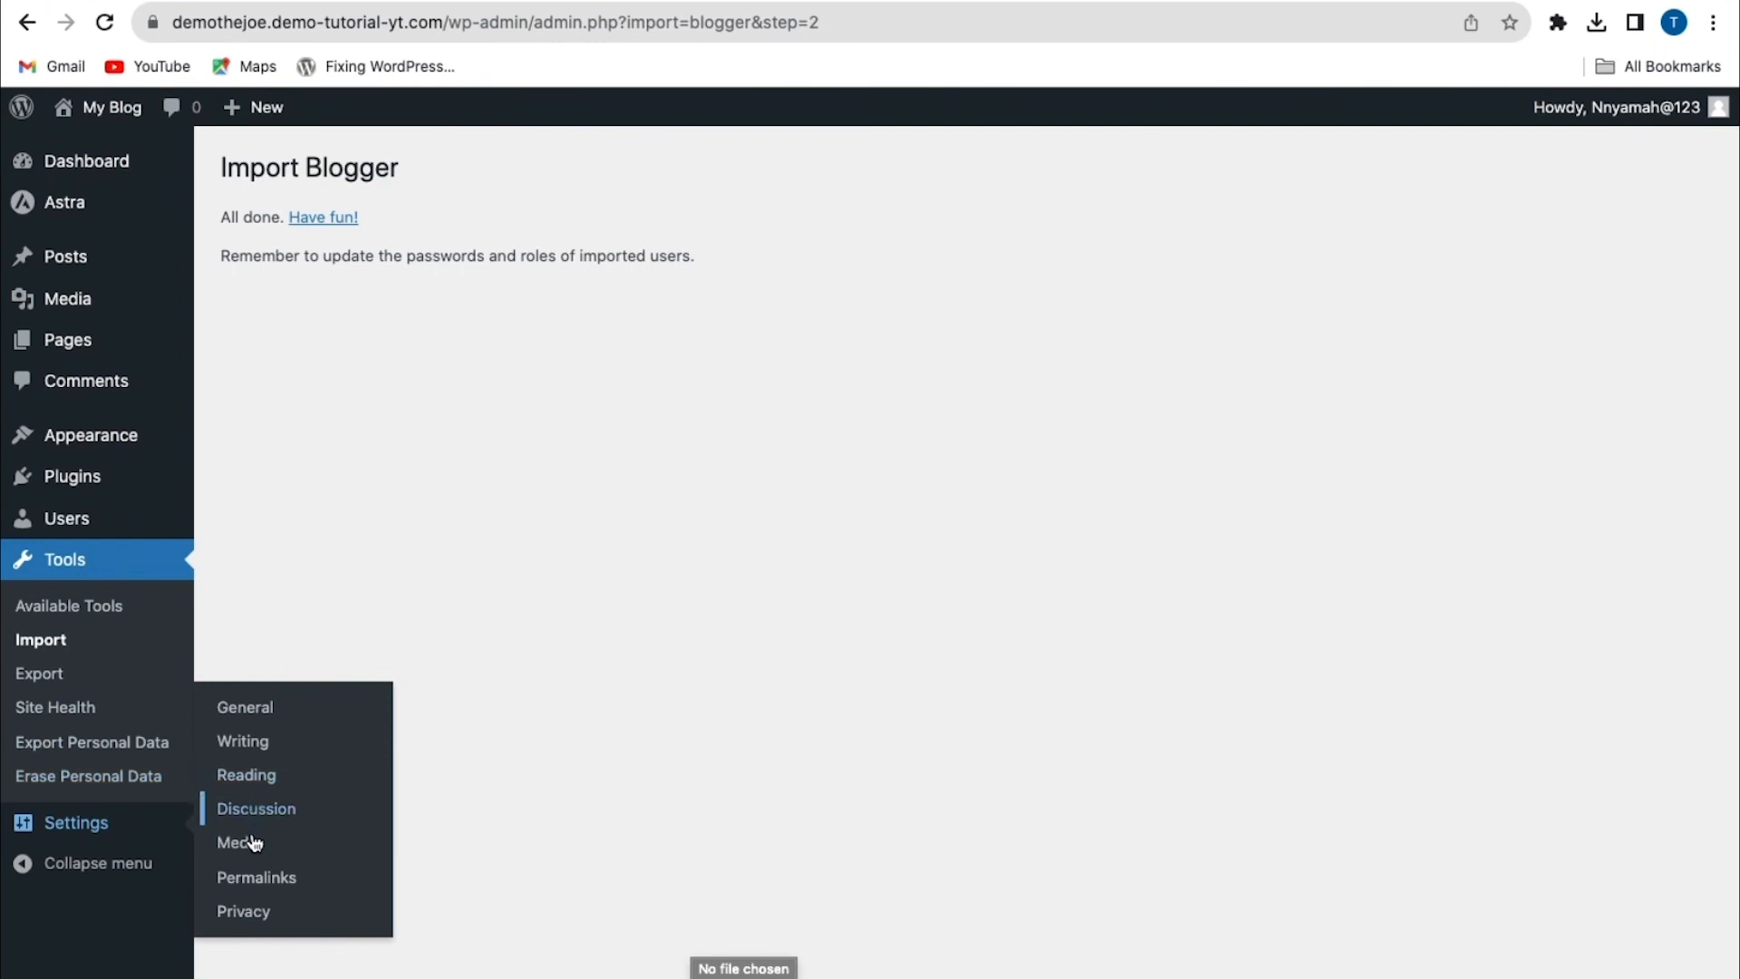
click(249, 891)
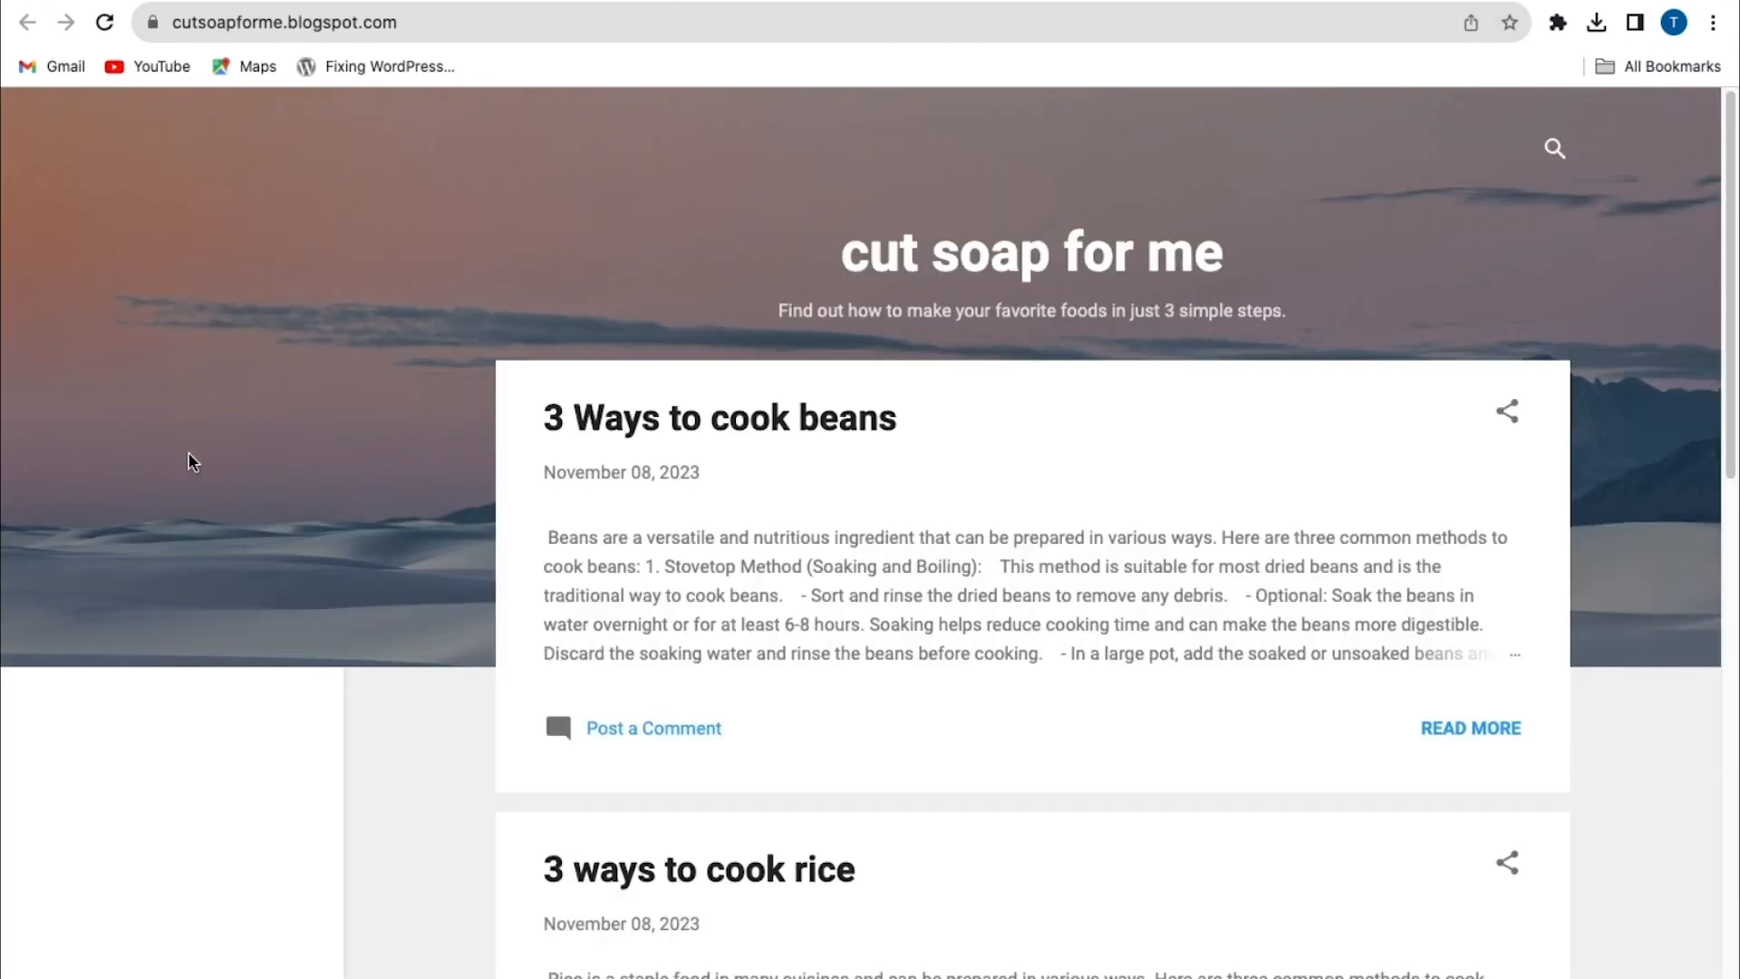
scroll(362, 540, down, 2)
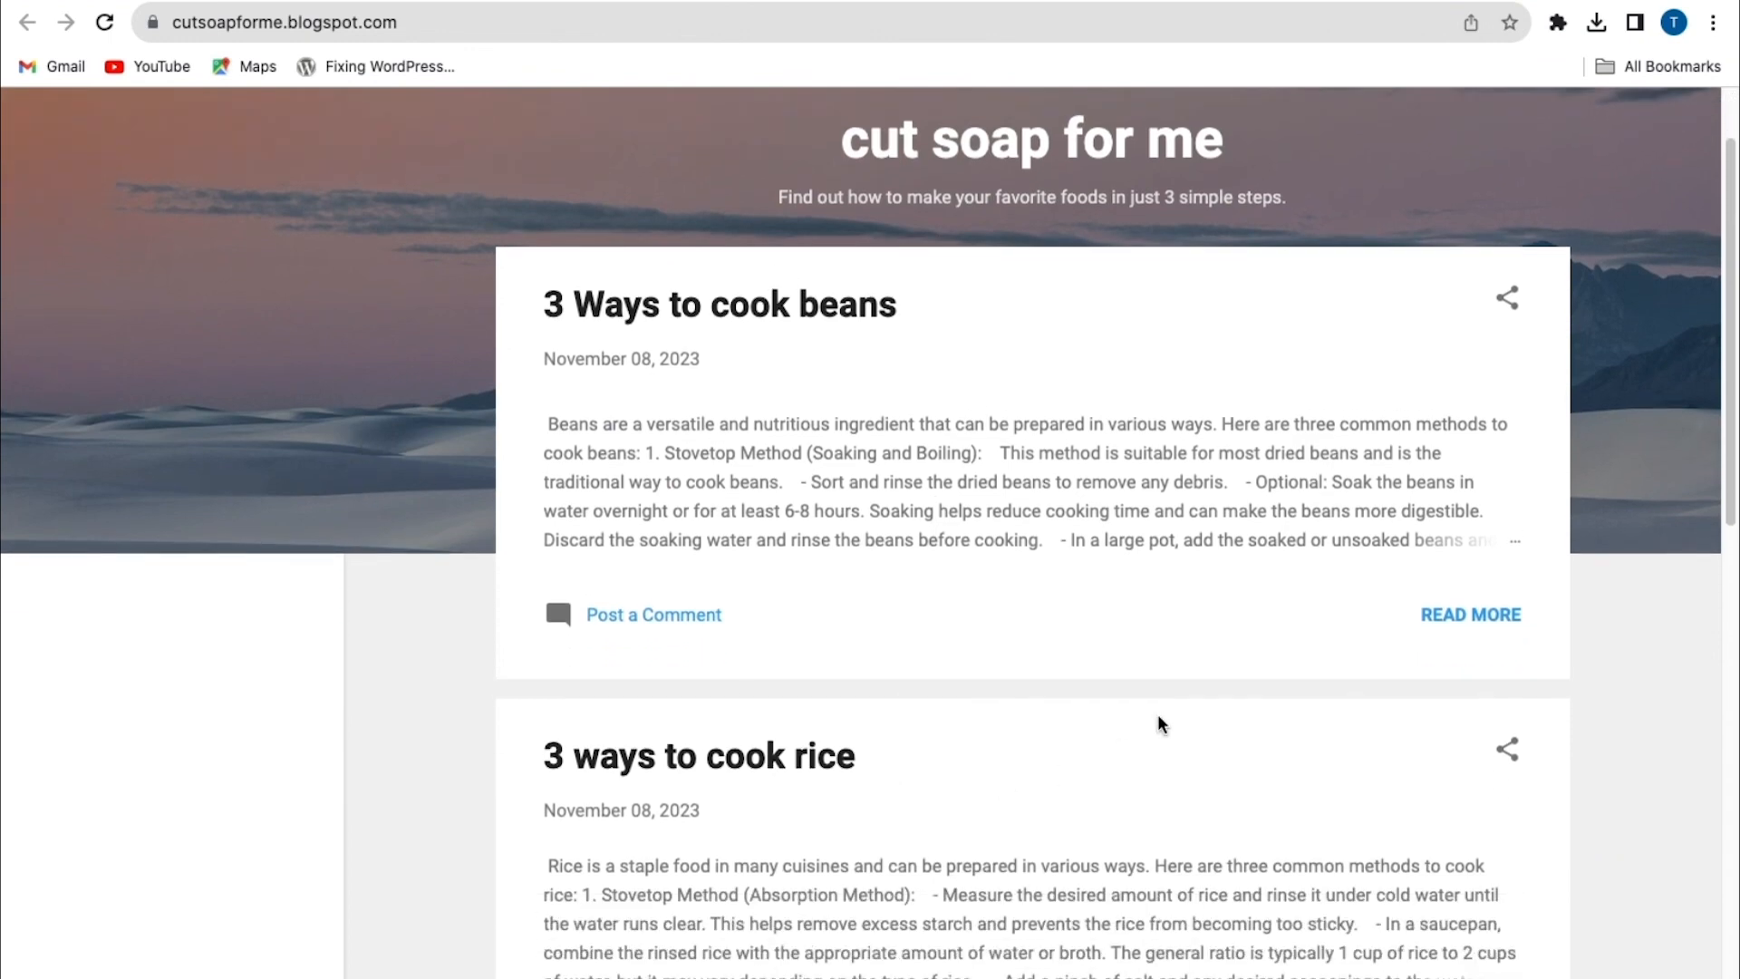
scroll(1400, 616, up, 2)
click(1454, 734)
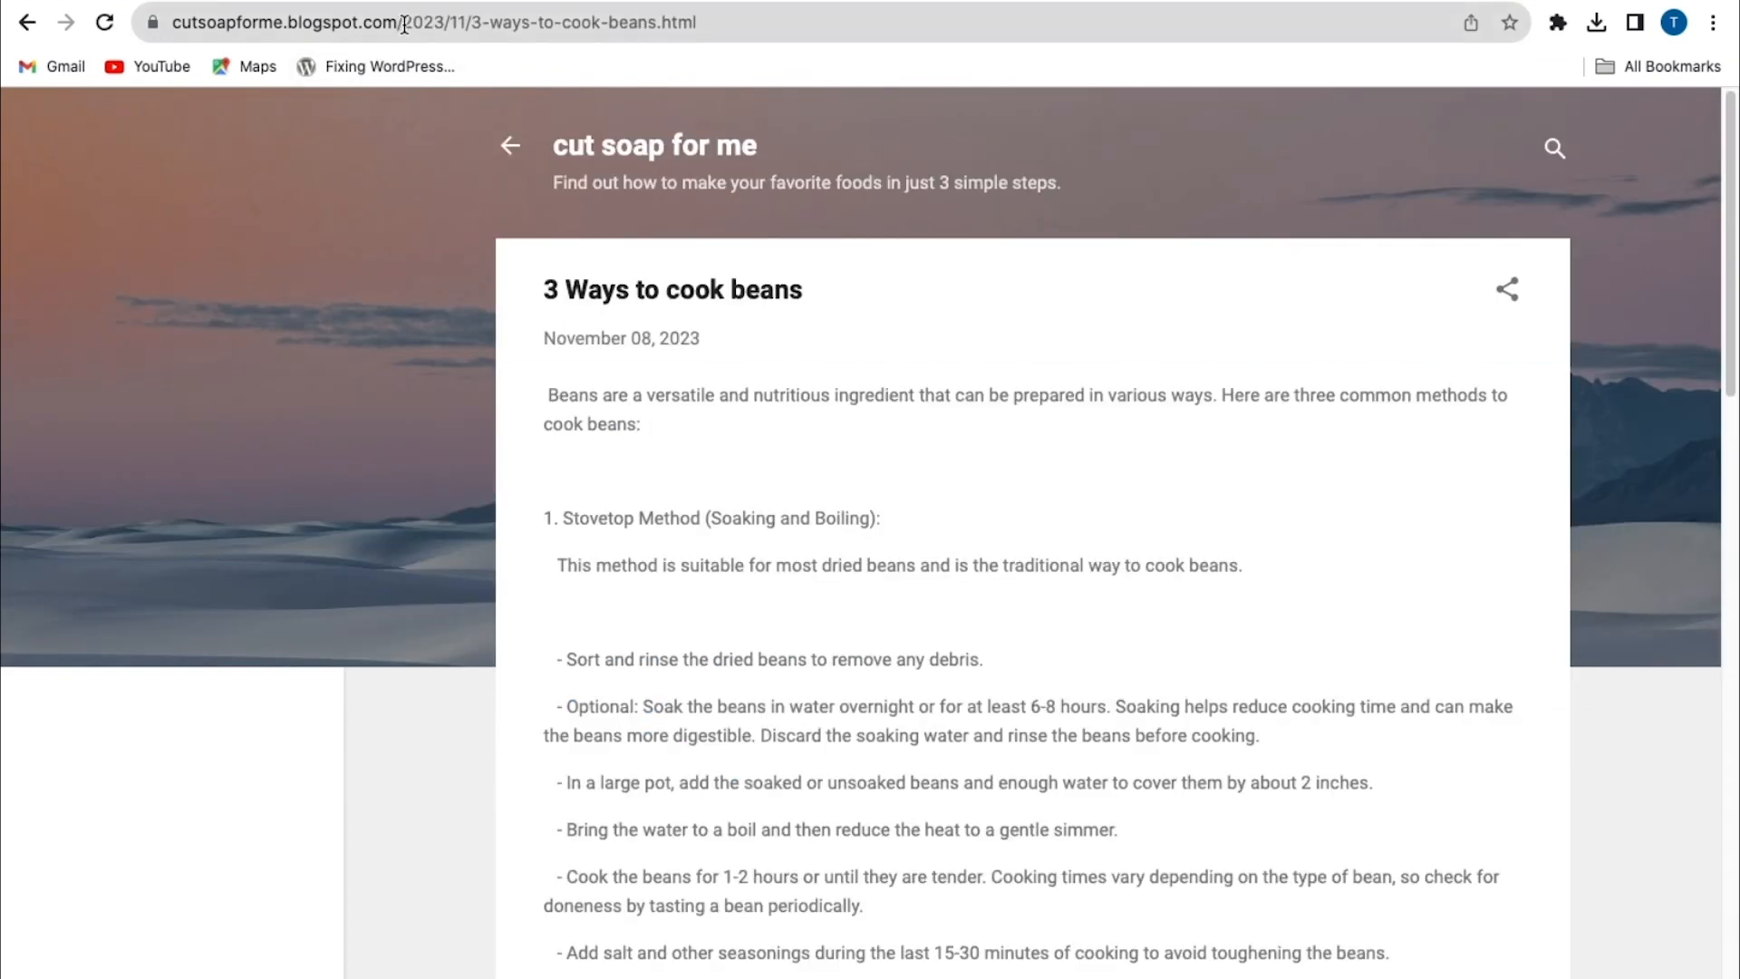
drag(399, 28, 702, 27)
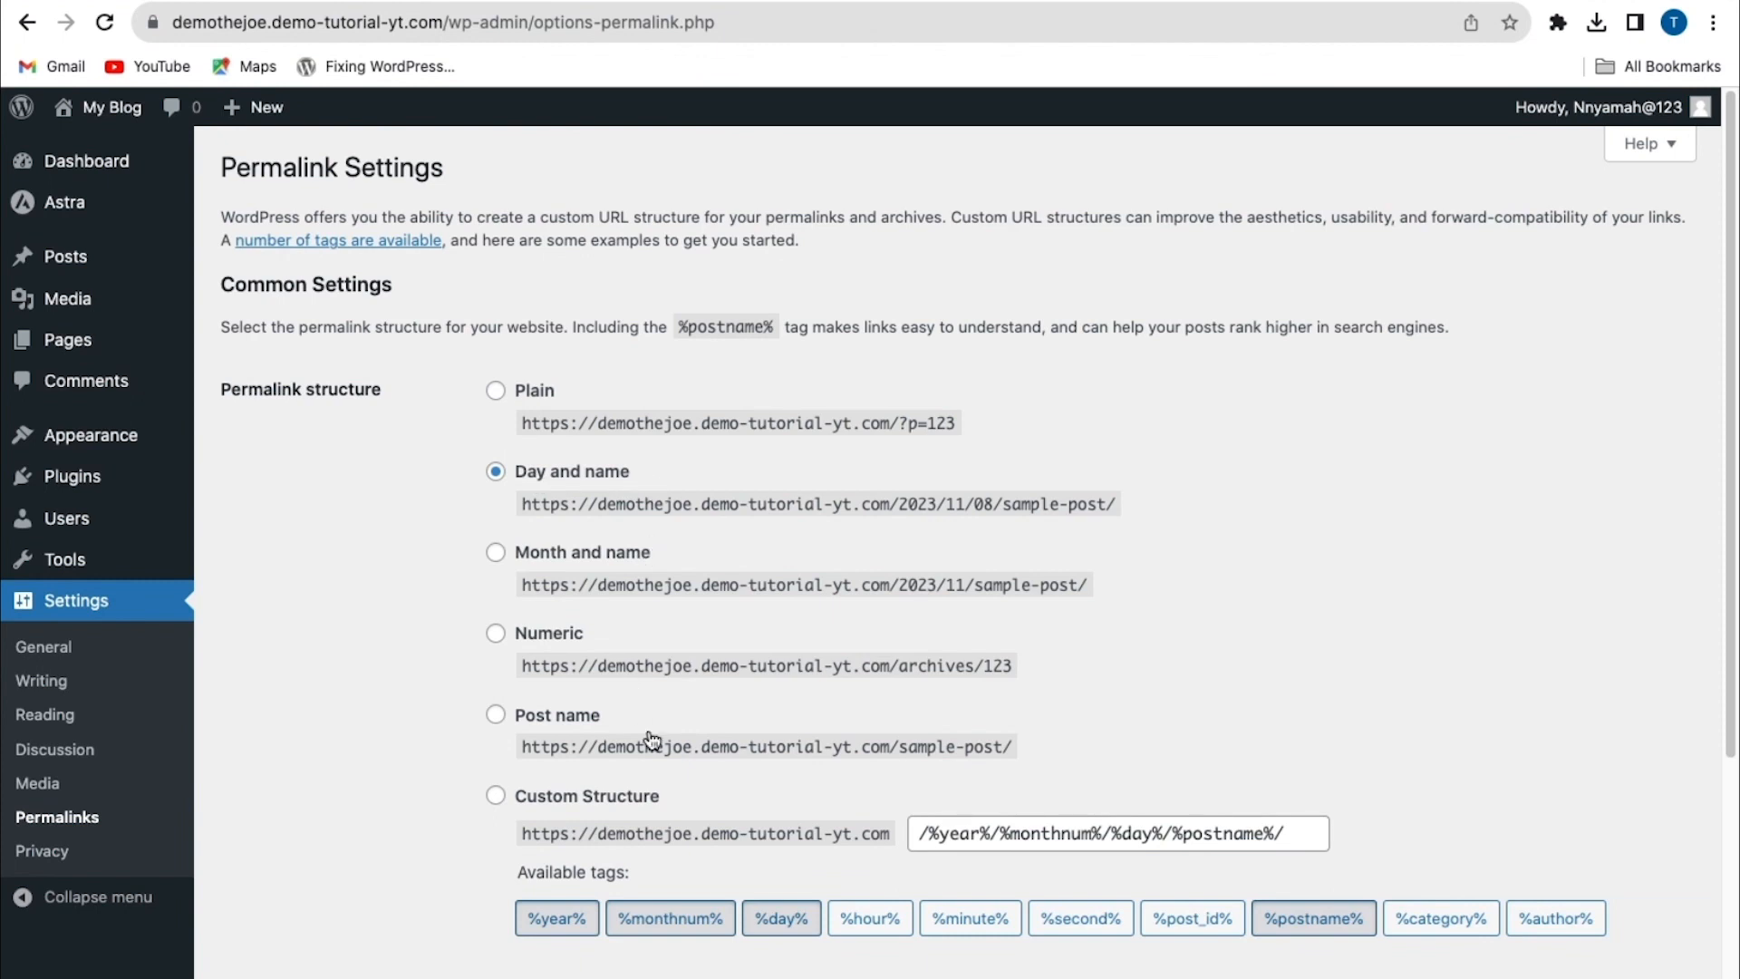
Set the WordPress permalink structure to "Month and name" and save the changes
click(497, 553)
scroll(497, 562, down, 2)
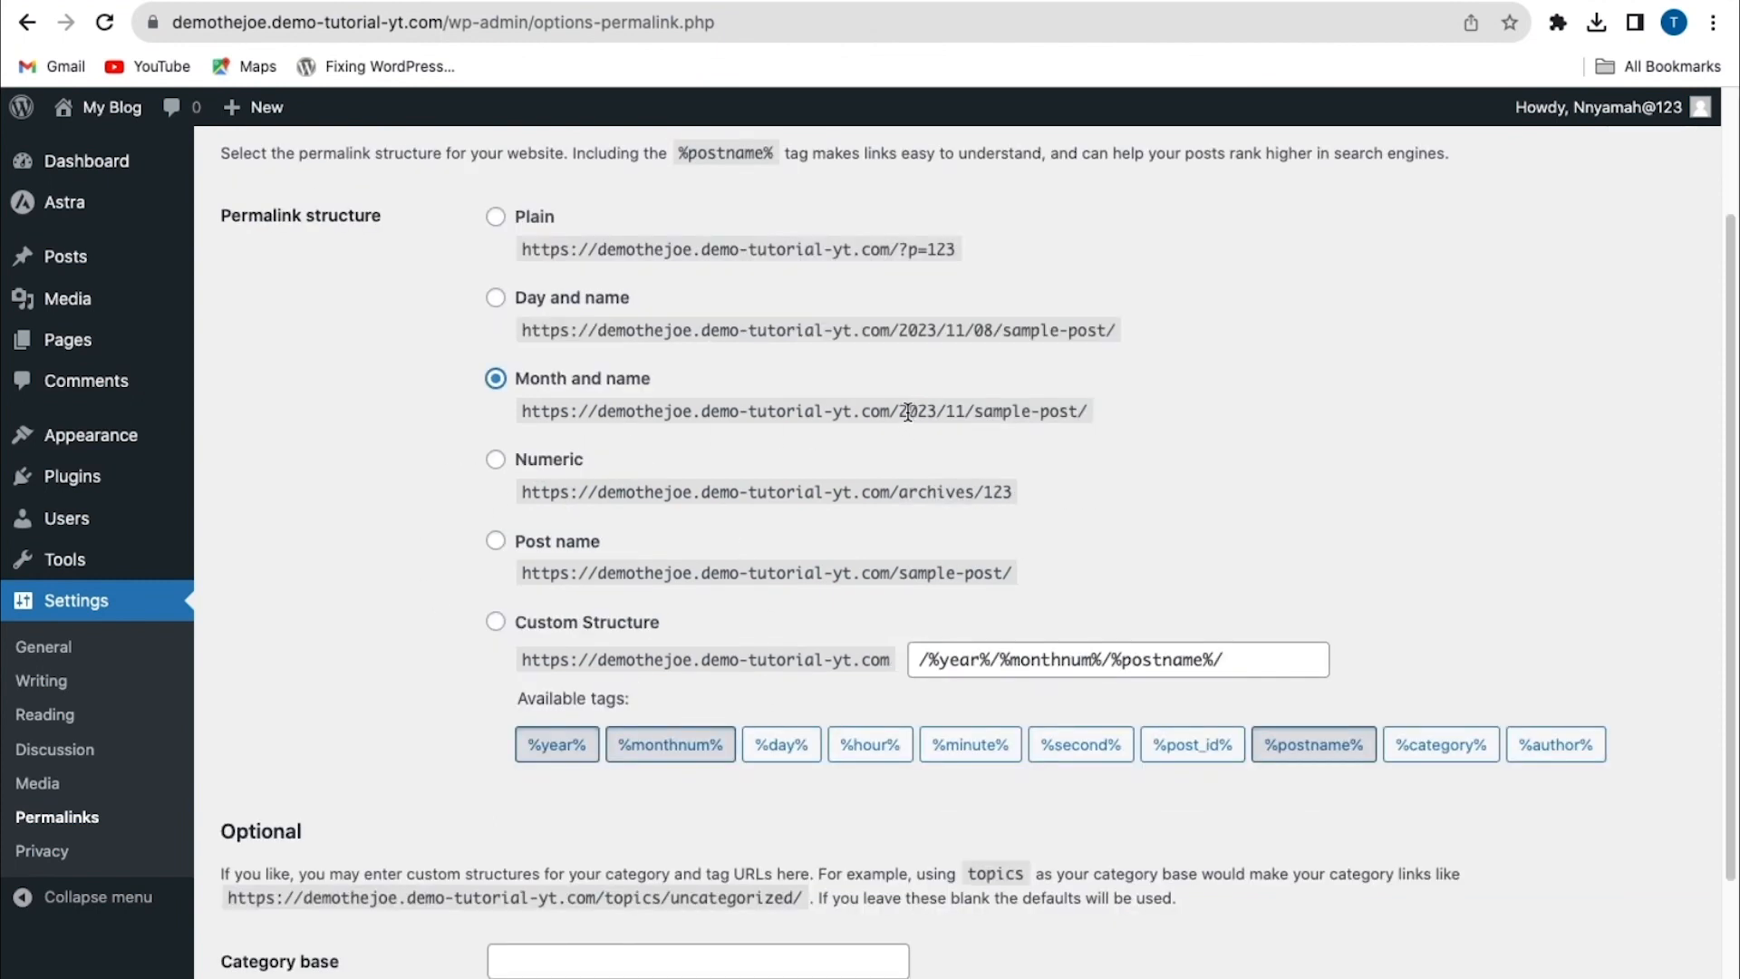
click(954, 413)
drag(974, 413, 1082, 416)
scroll(1232, 548, down, 2)
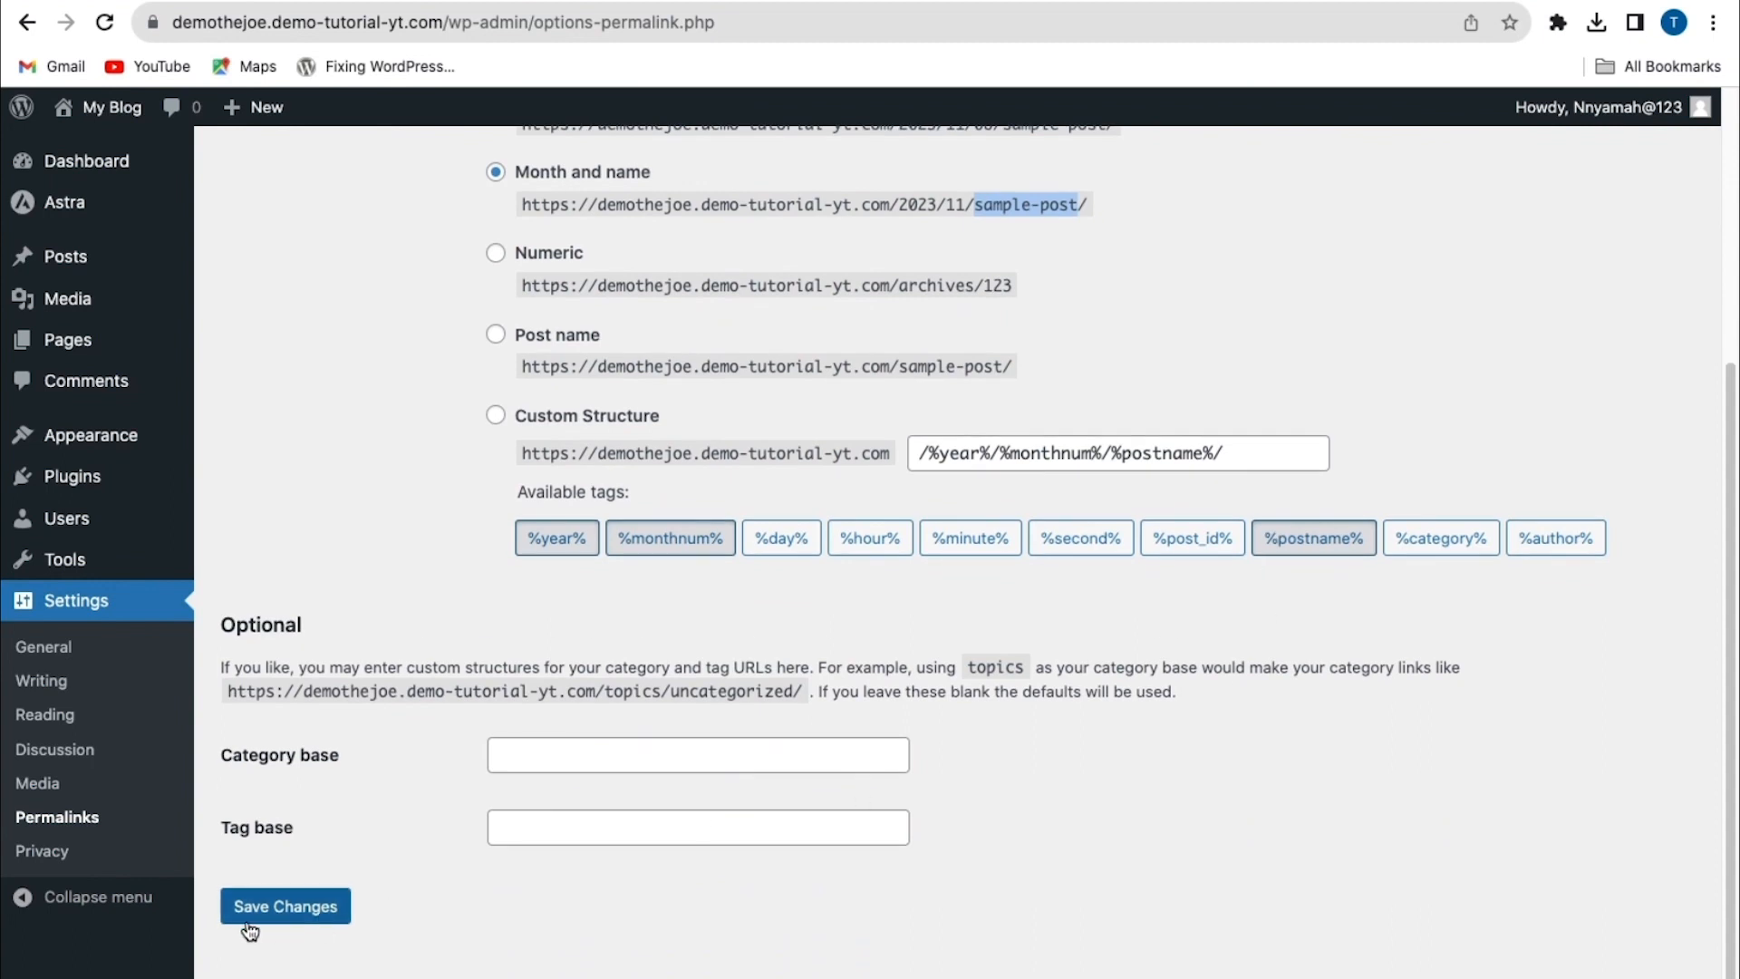
click(270, 913)
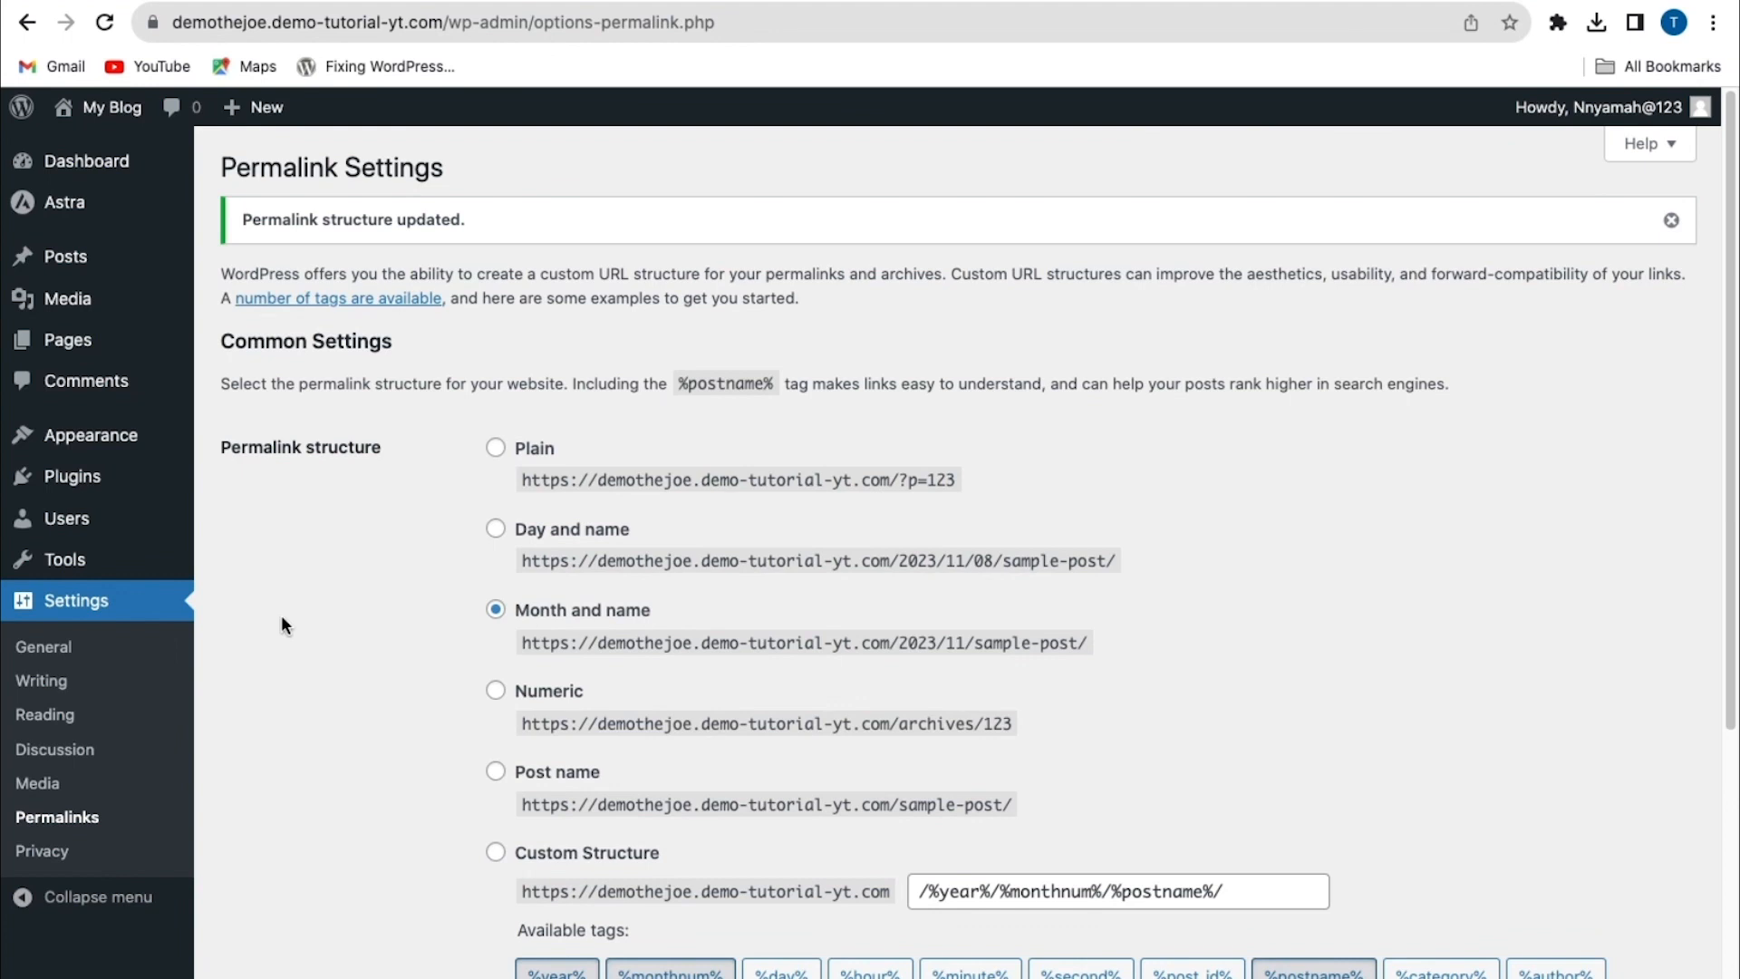
Open the live WordPress site in a new window and look through the imported posts
mouse_move(108, 107)
right_click(104, 147)
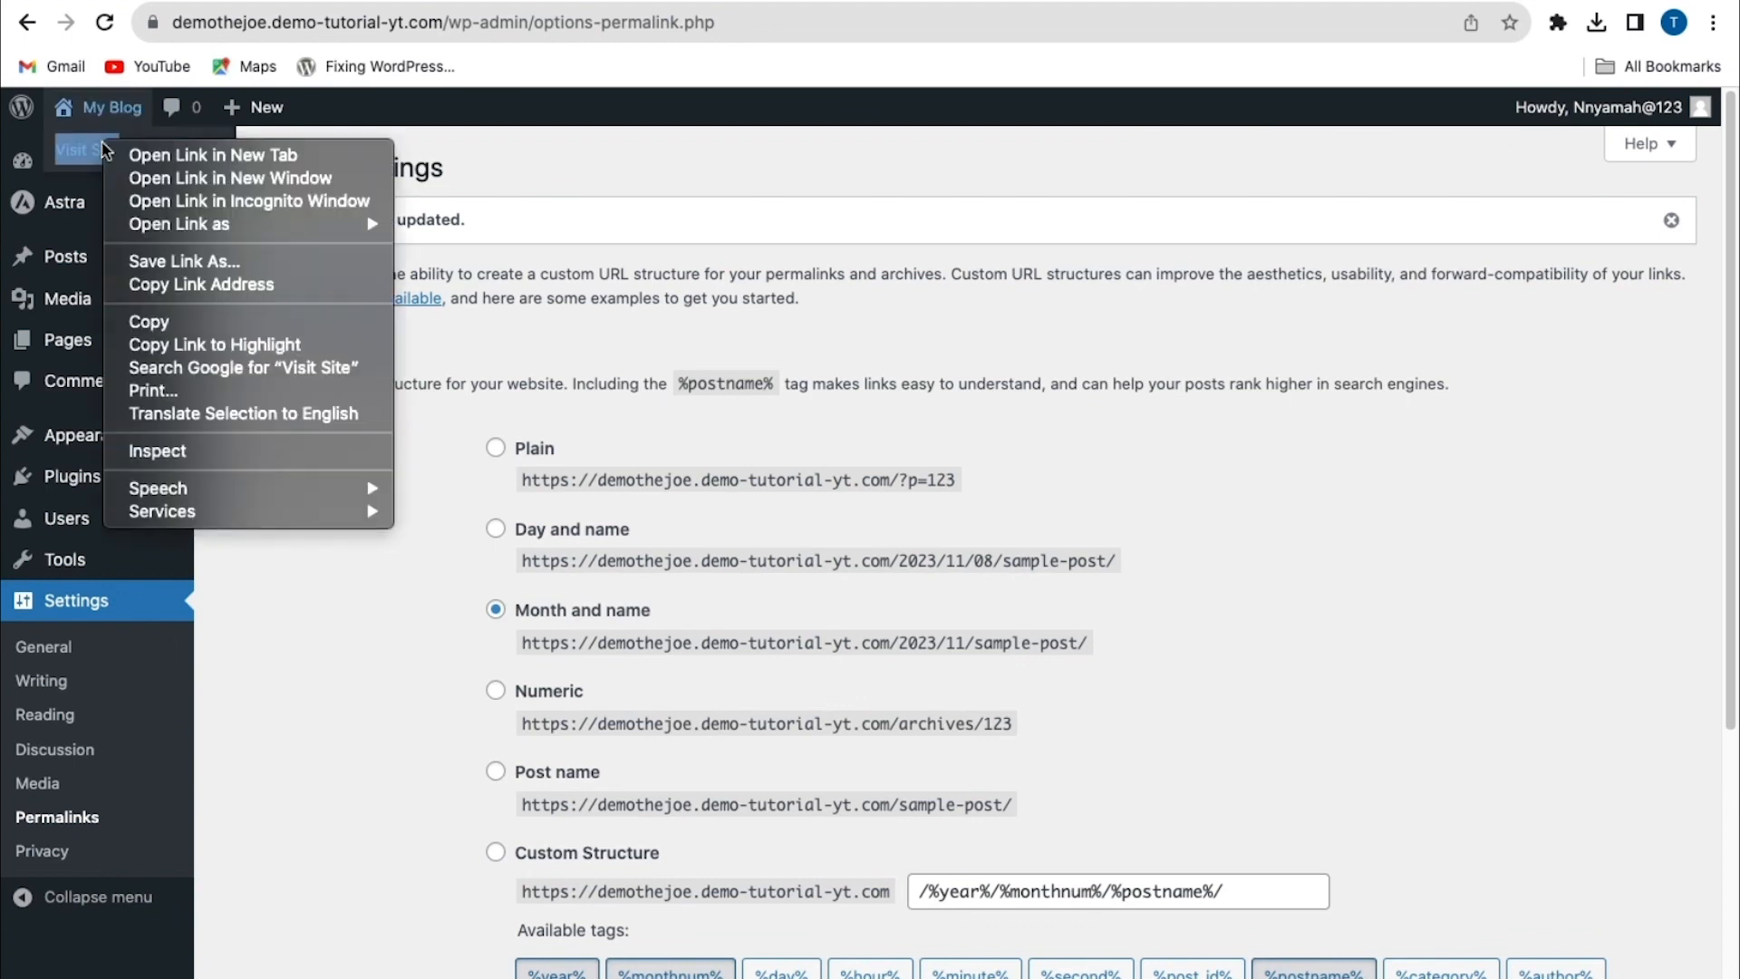
click(172, 178)
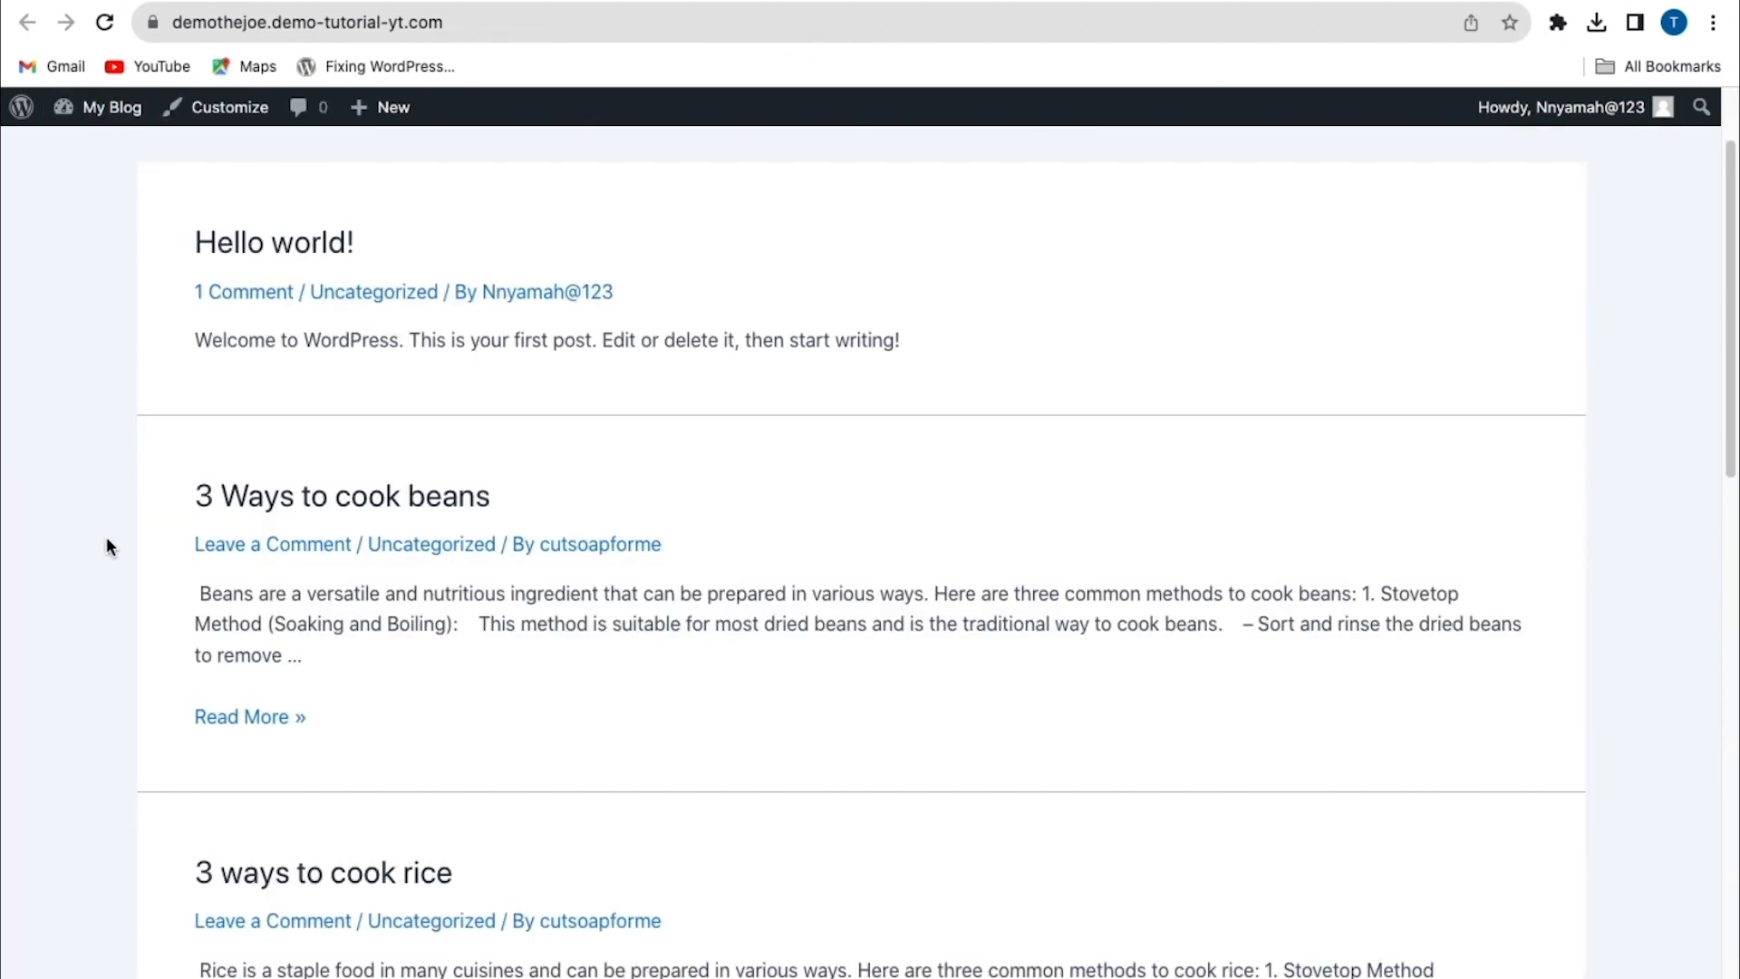
scroll(106, 536, down, 3)
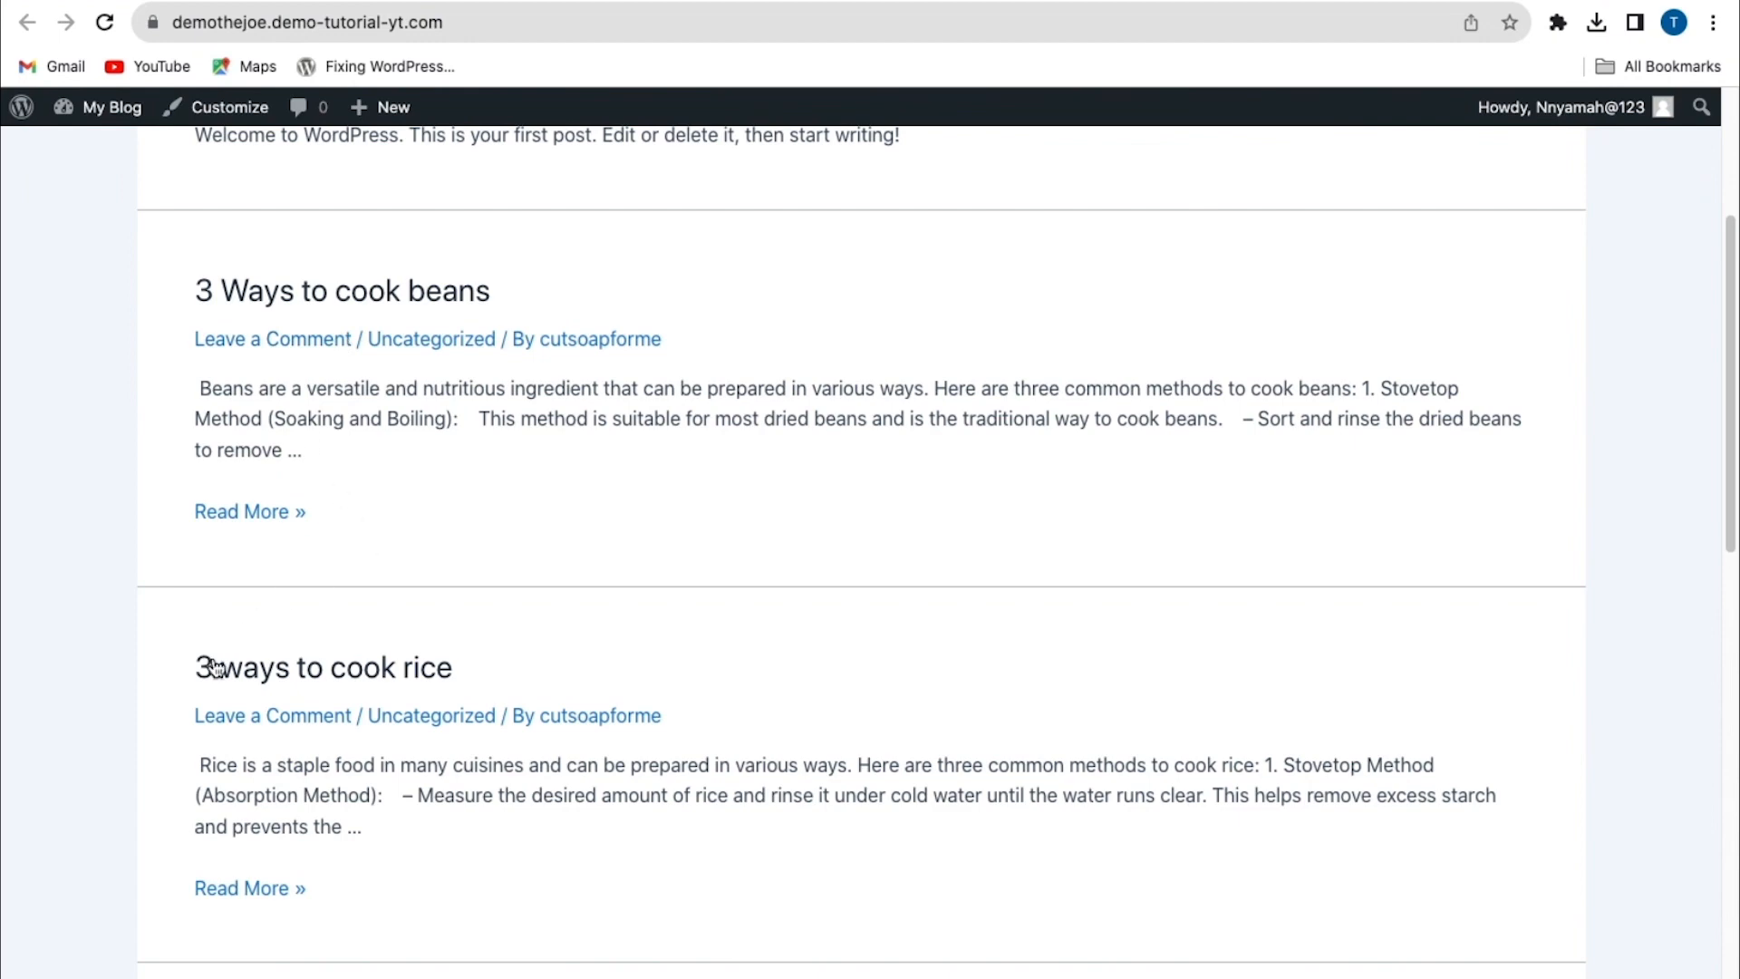
scroll(388, 586, down, 10)
scroll(297, 806, down, 3)
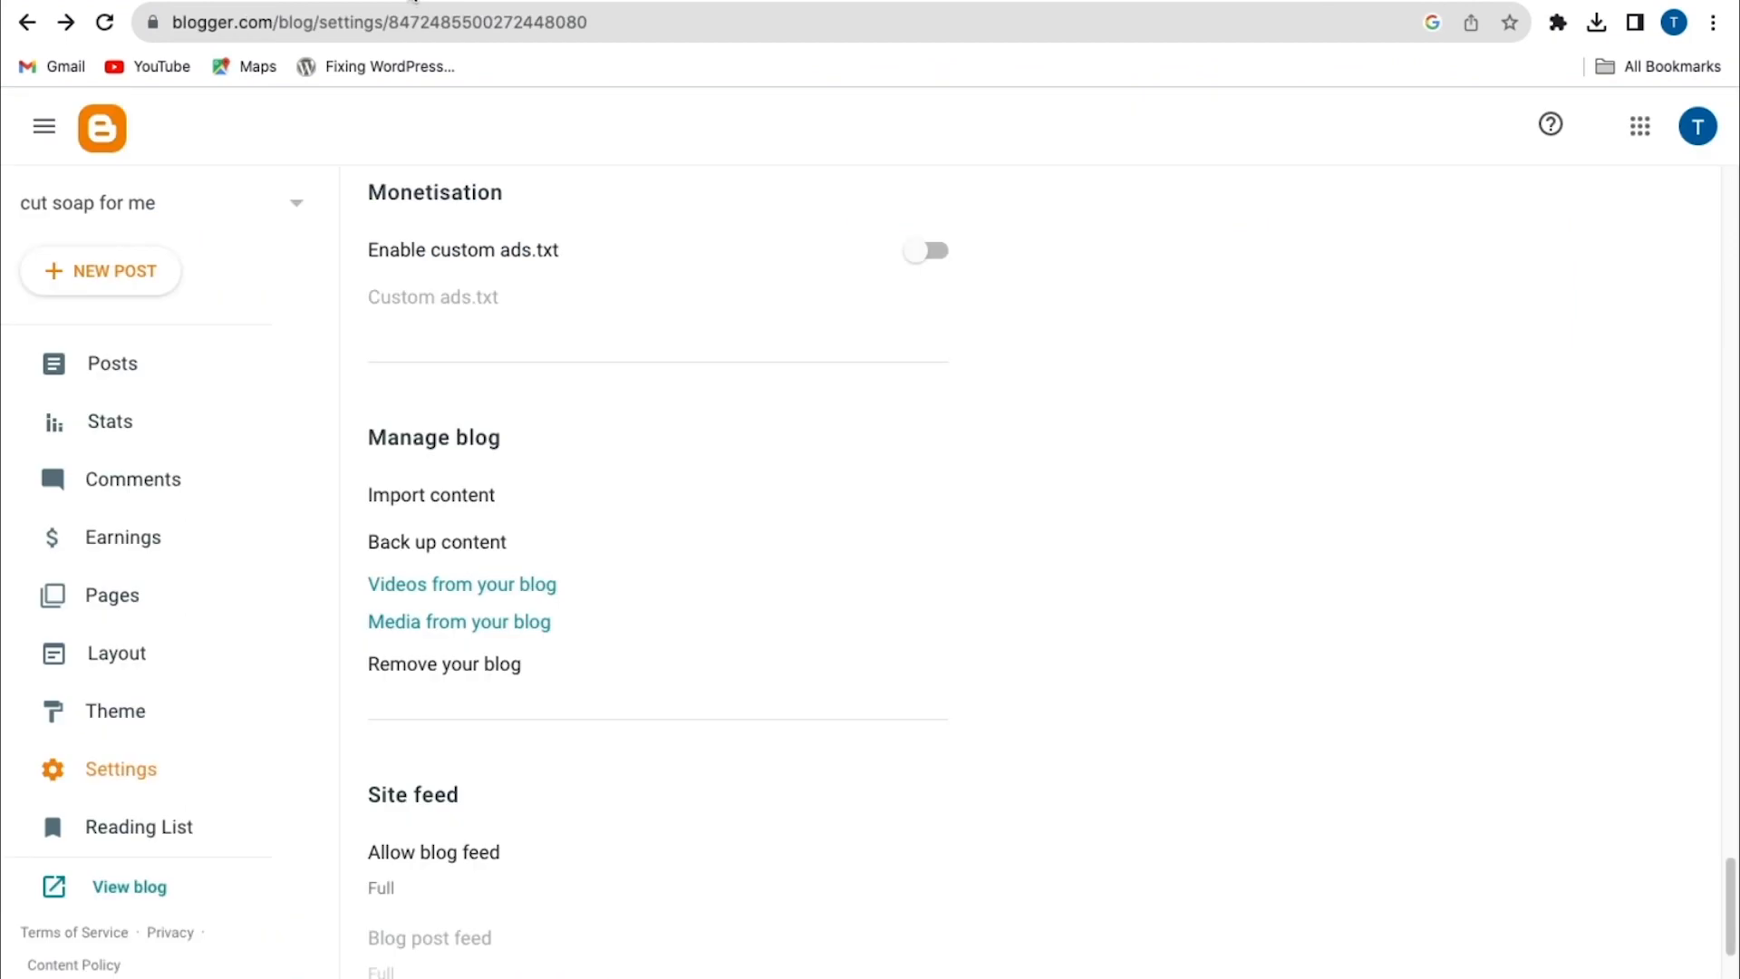
click(72, 771)
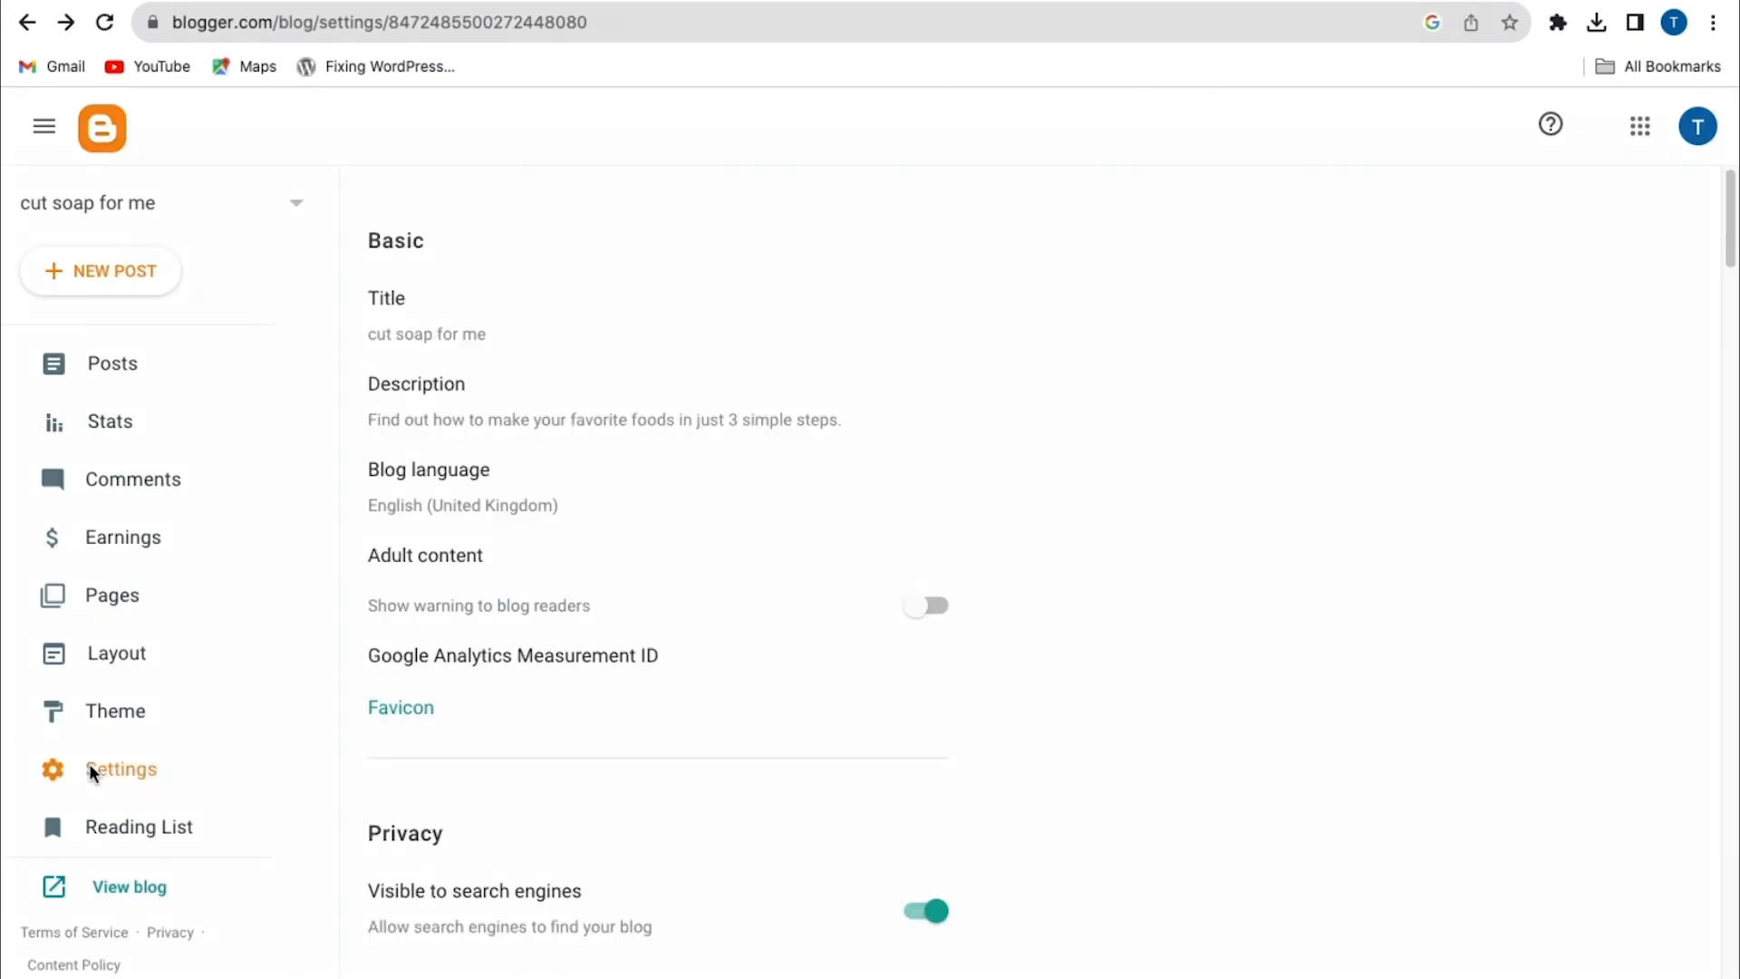
scroll(629, 785, down, 15)
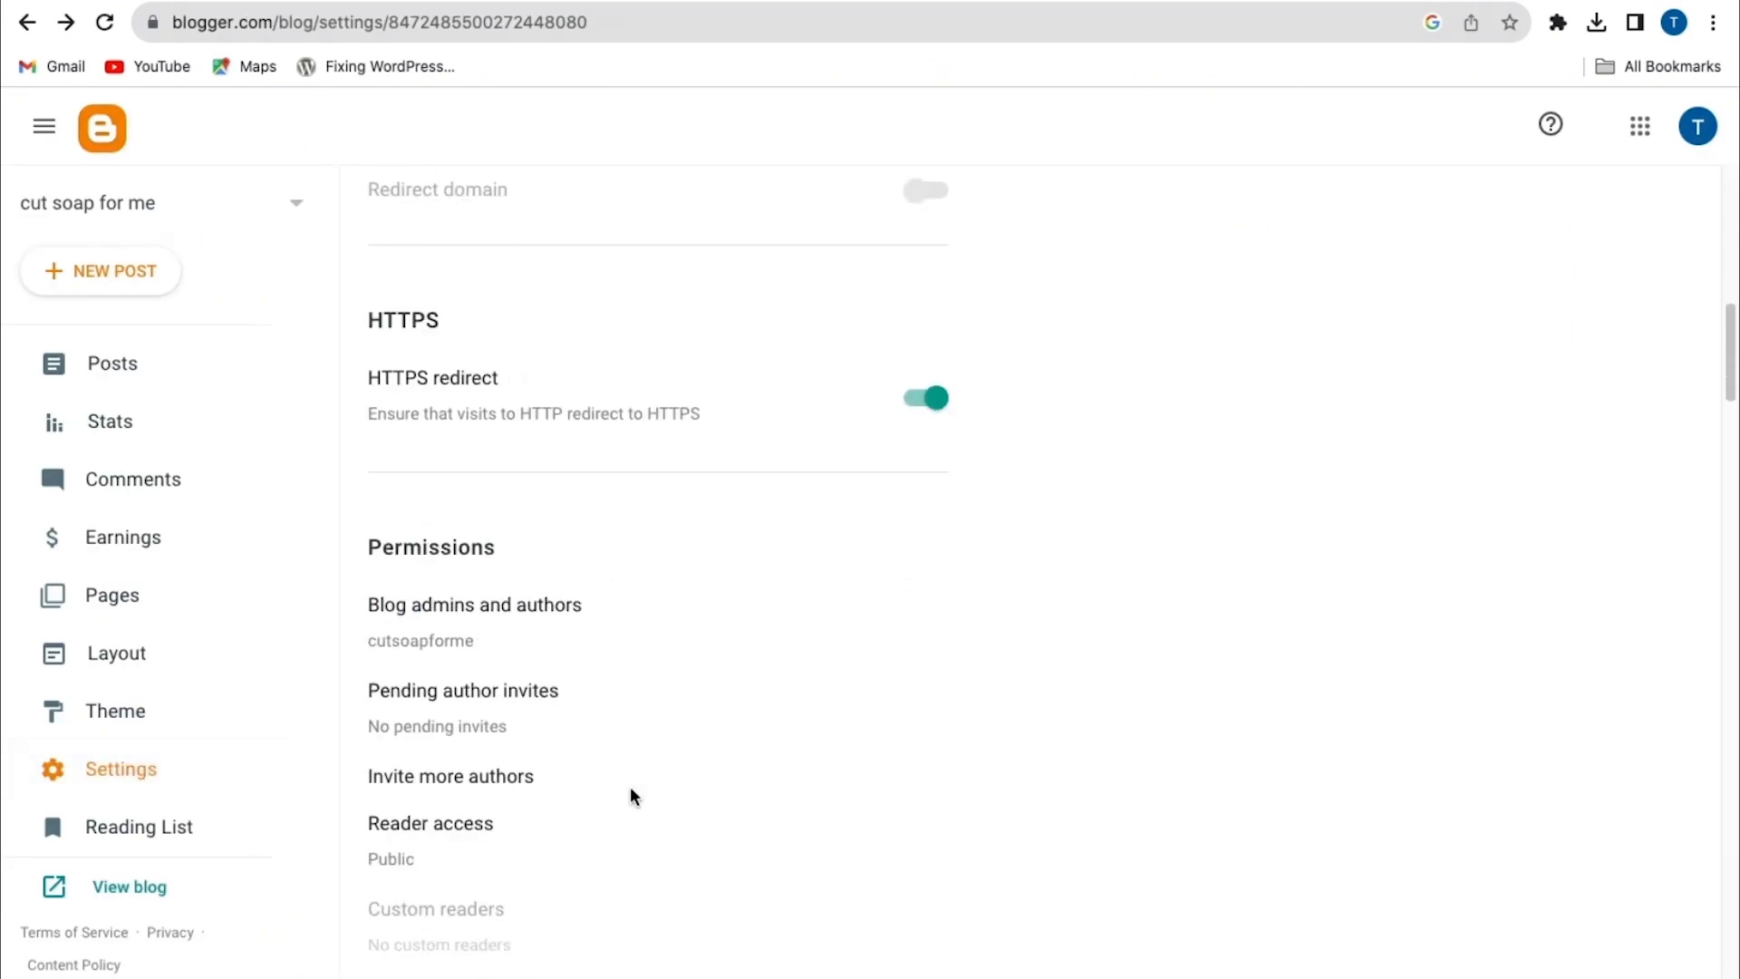
scroll(629, 797, down, 20)
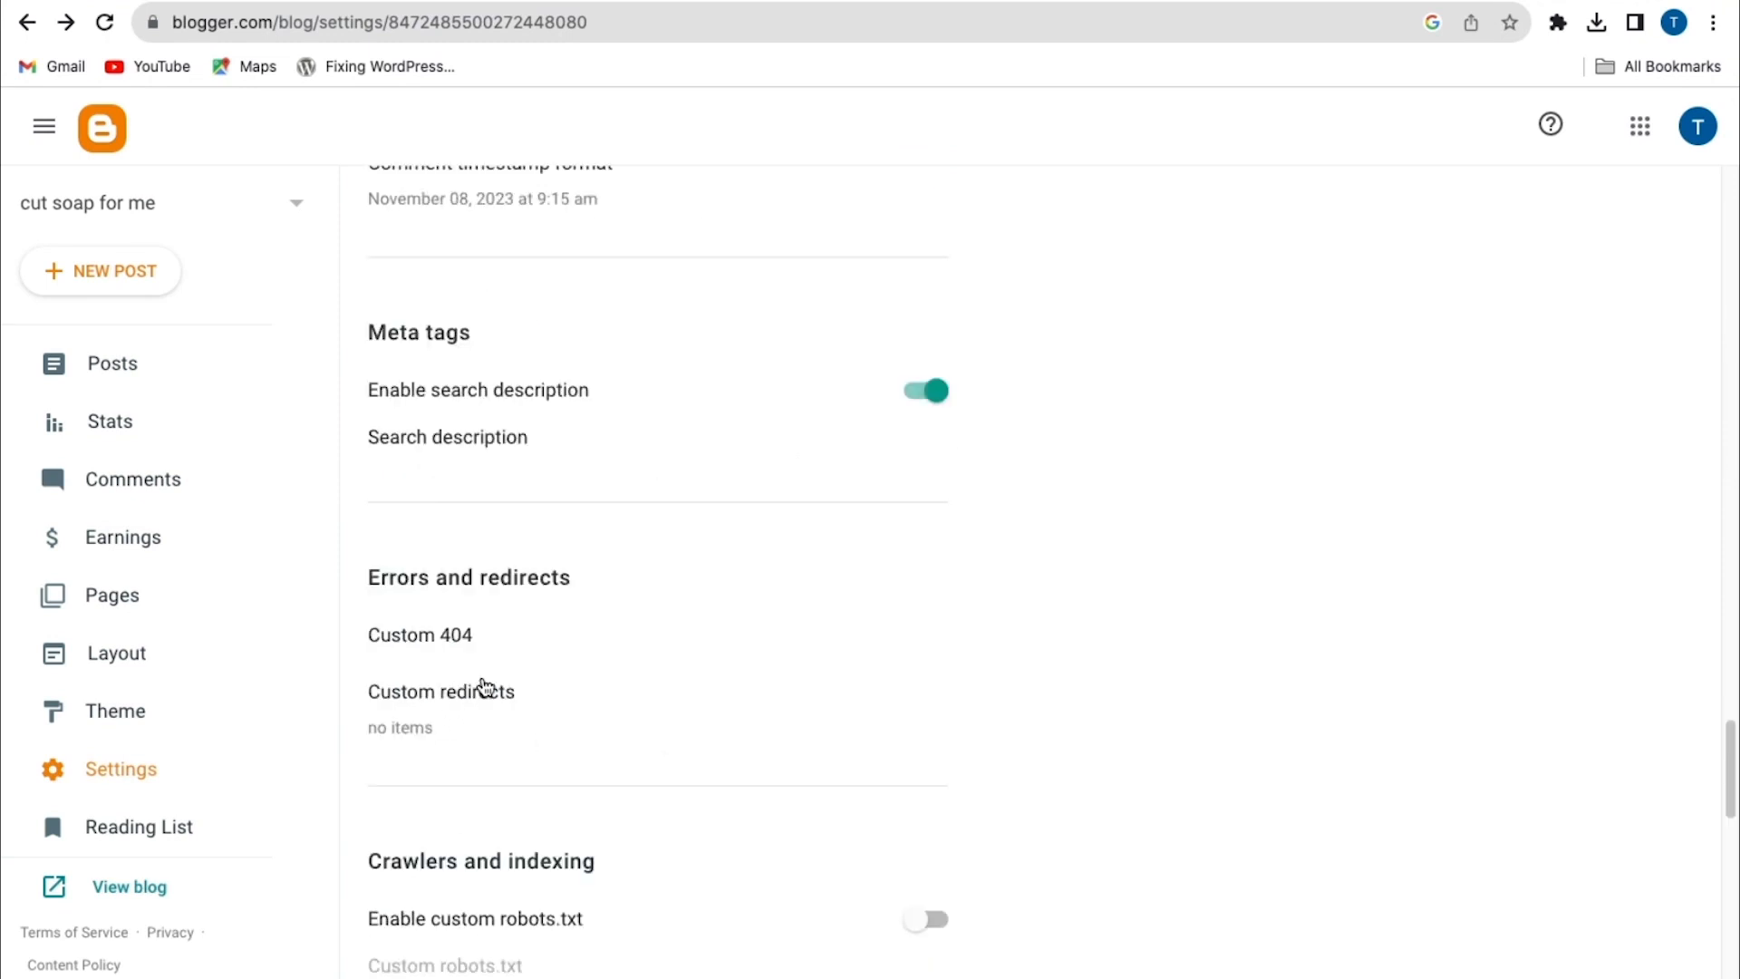
click(428, 697)
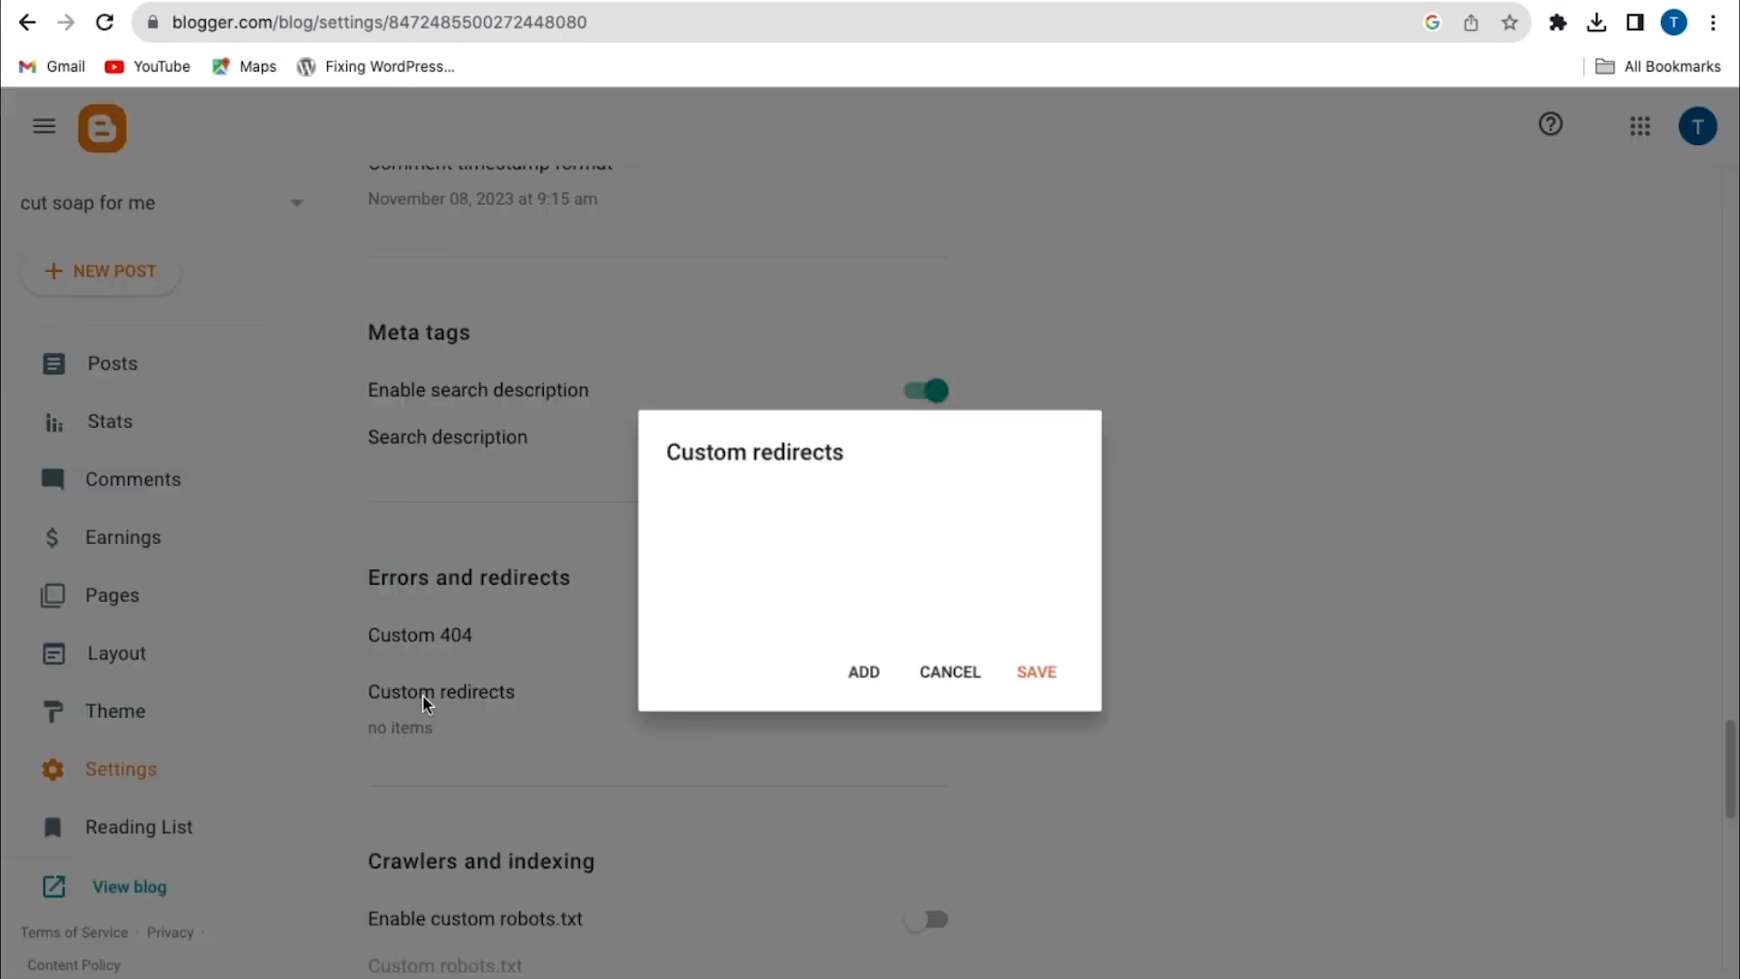
click(863, 676)
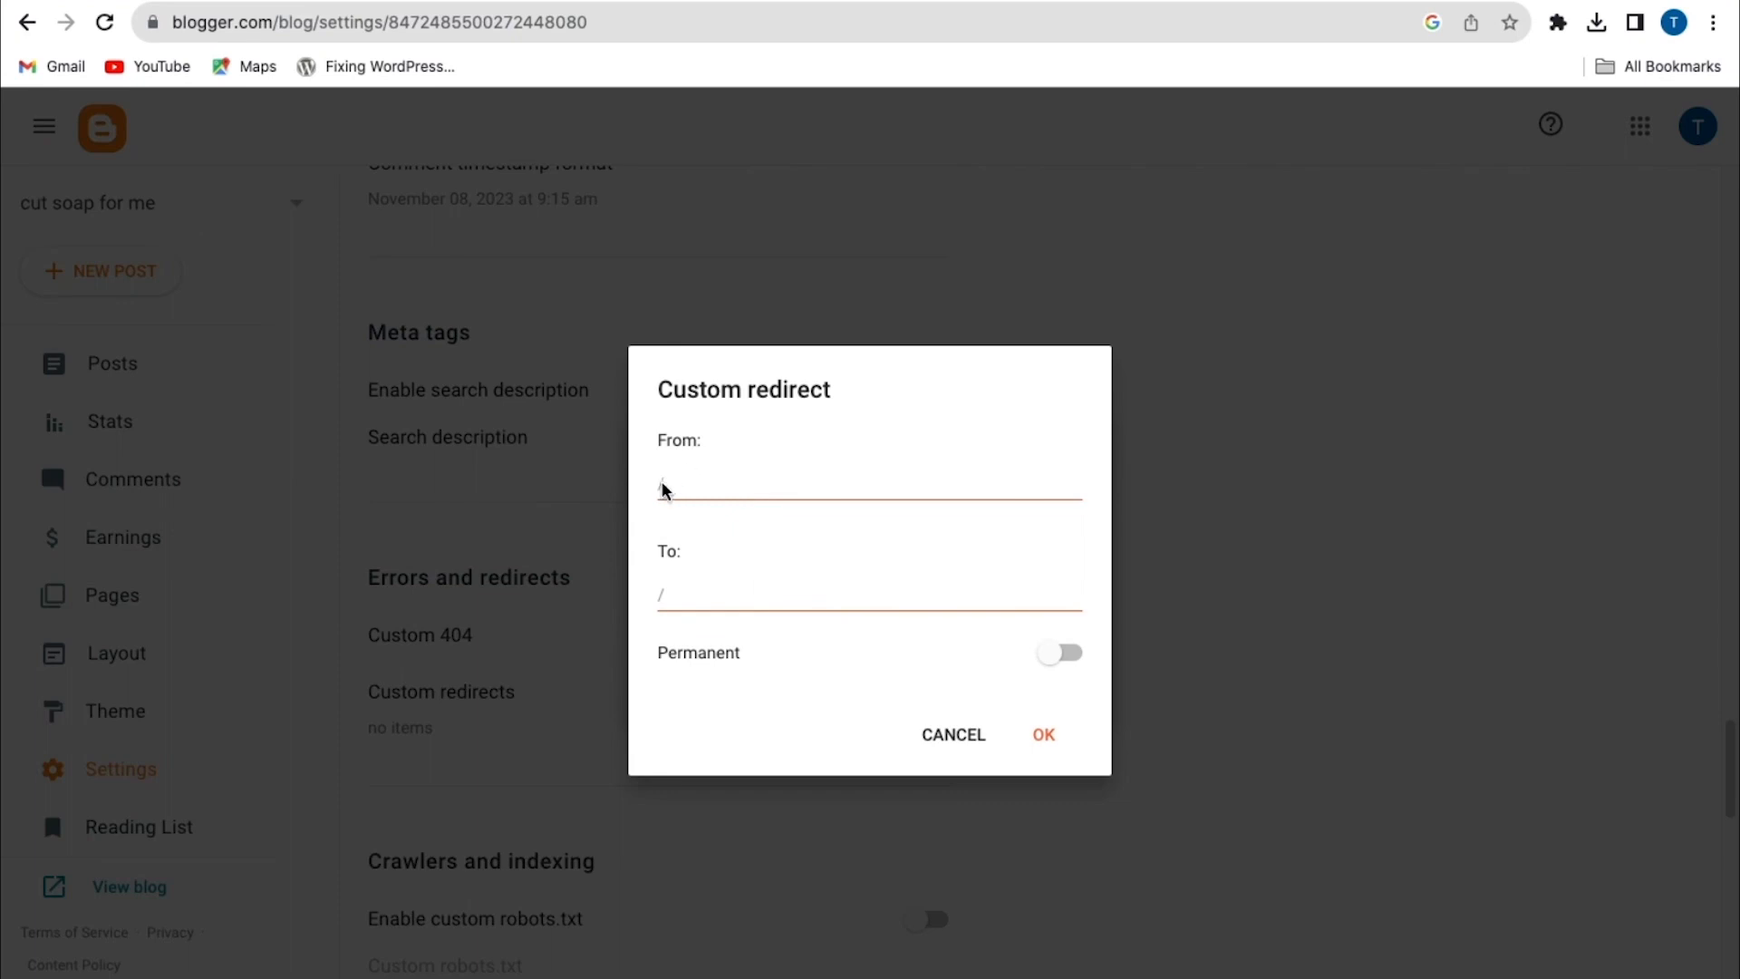
text(https://cutsoapforme.blogspot.com/)
click(757, 594)
text(https://demothejoe.demo-tutorial-yt.com/)
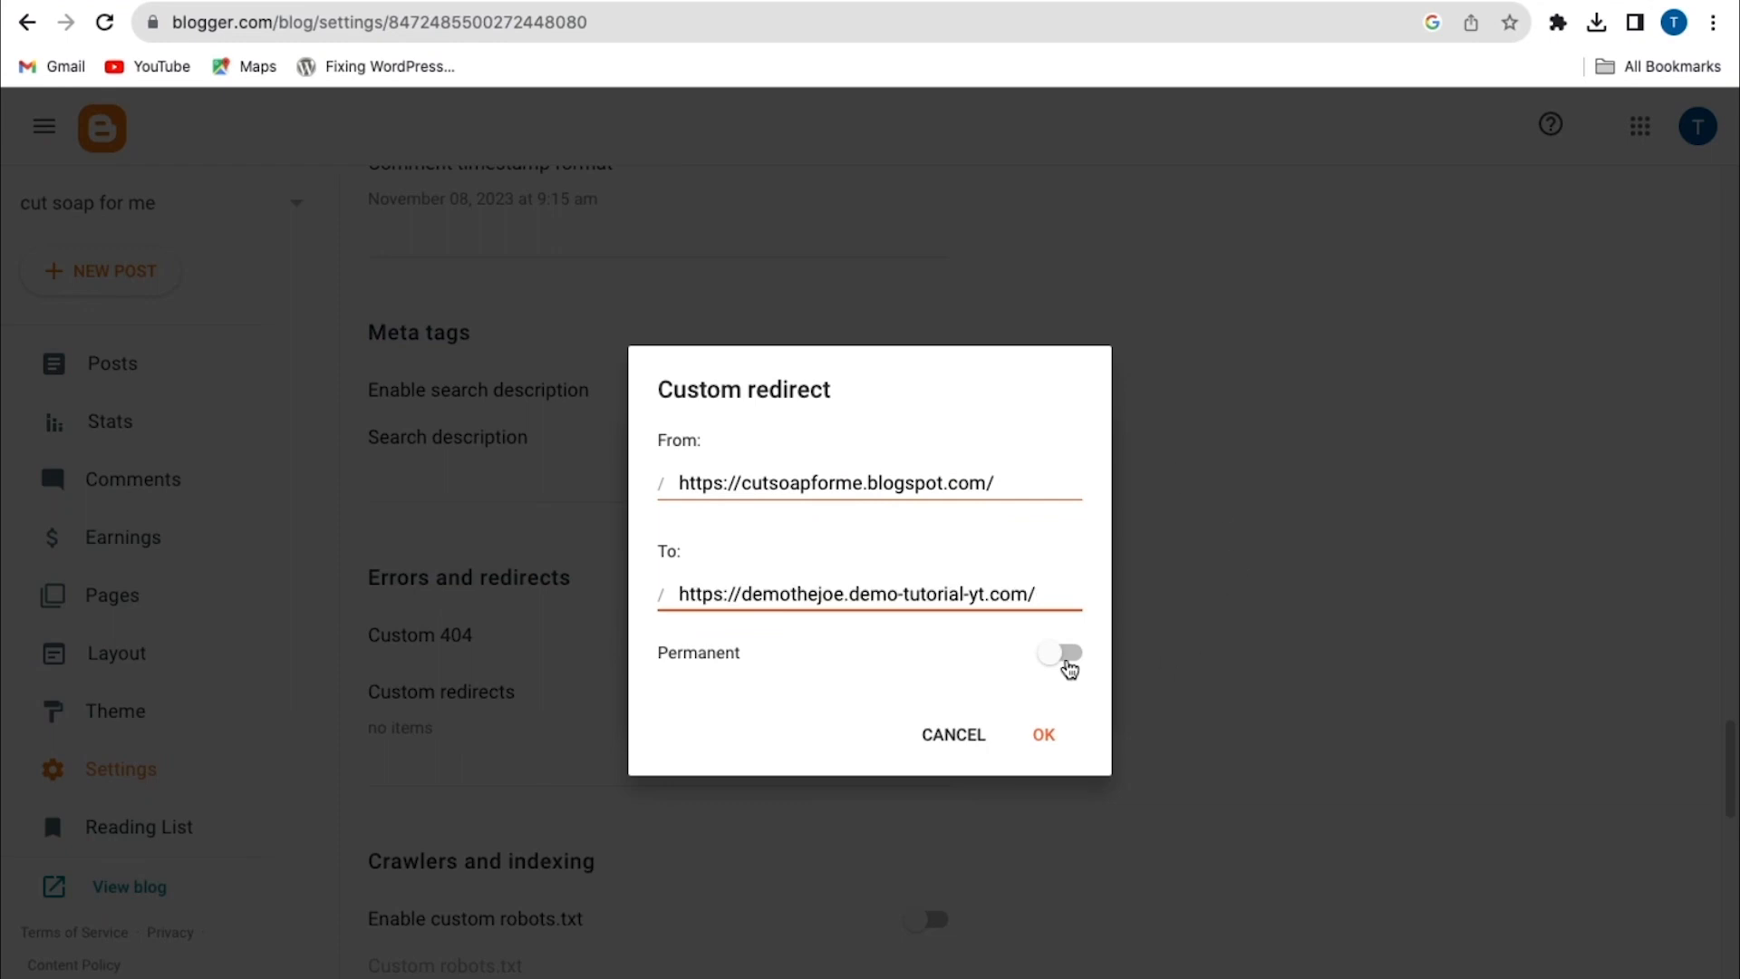
click(1069, 666)
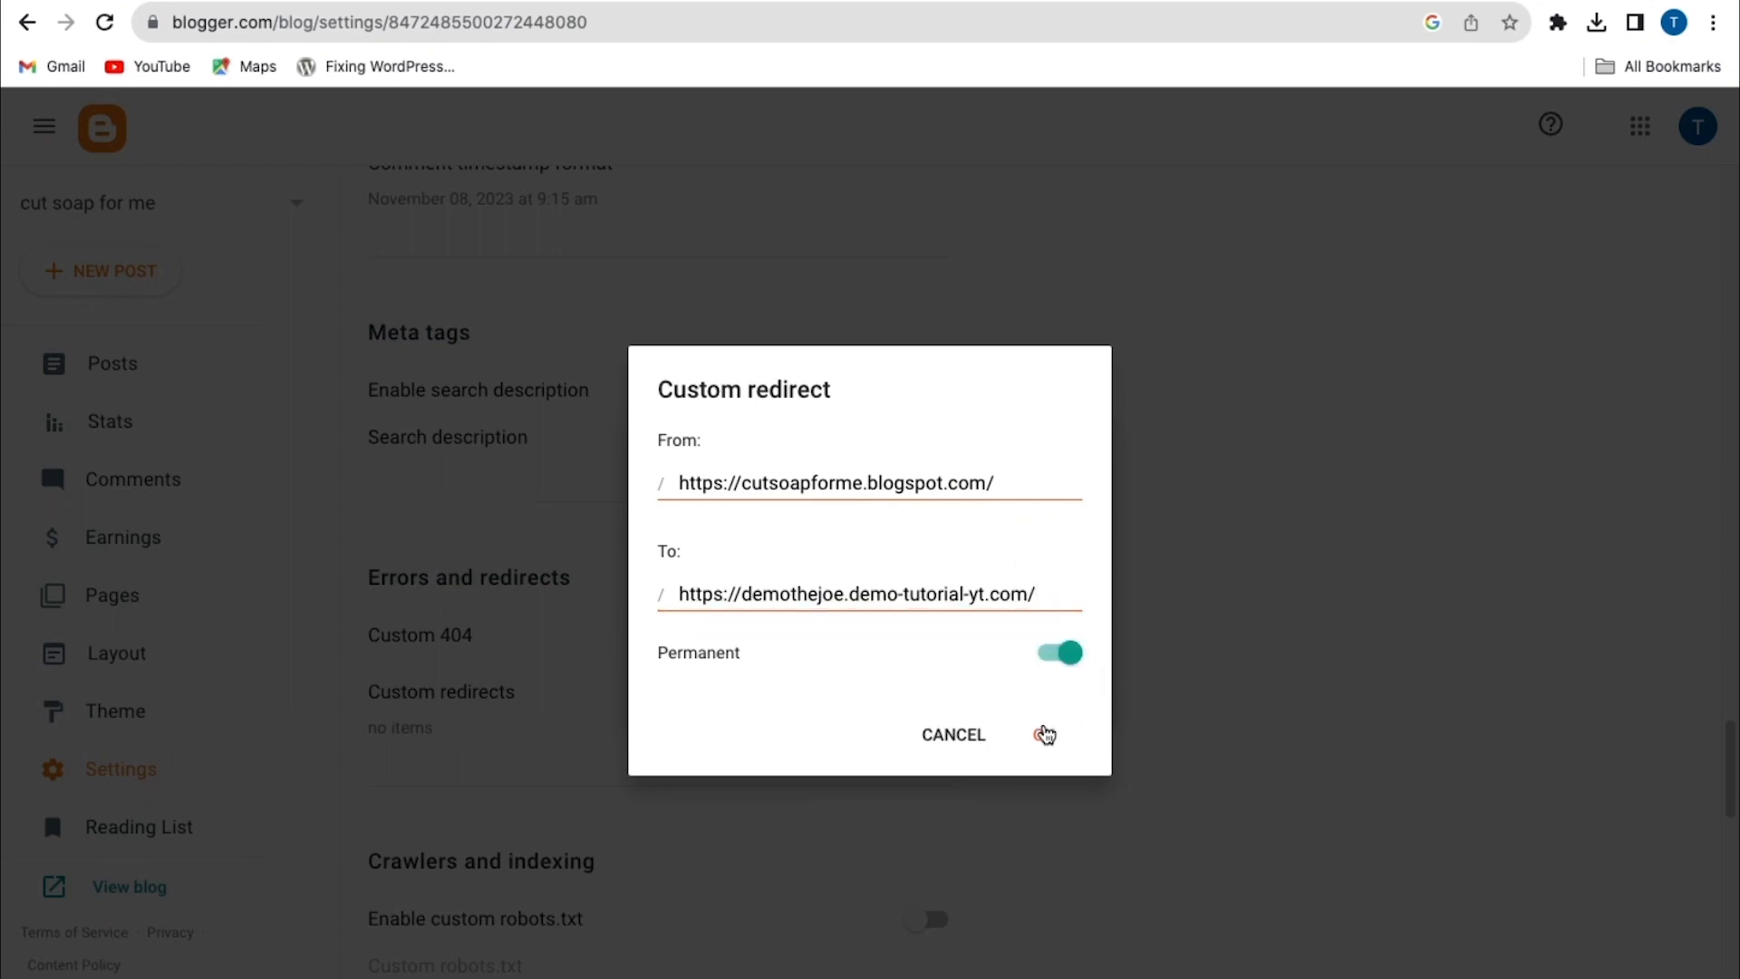
click(1044, 734)
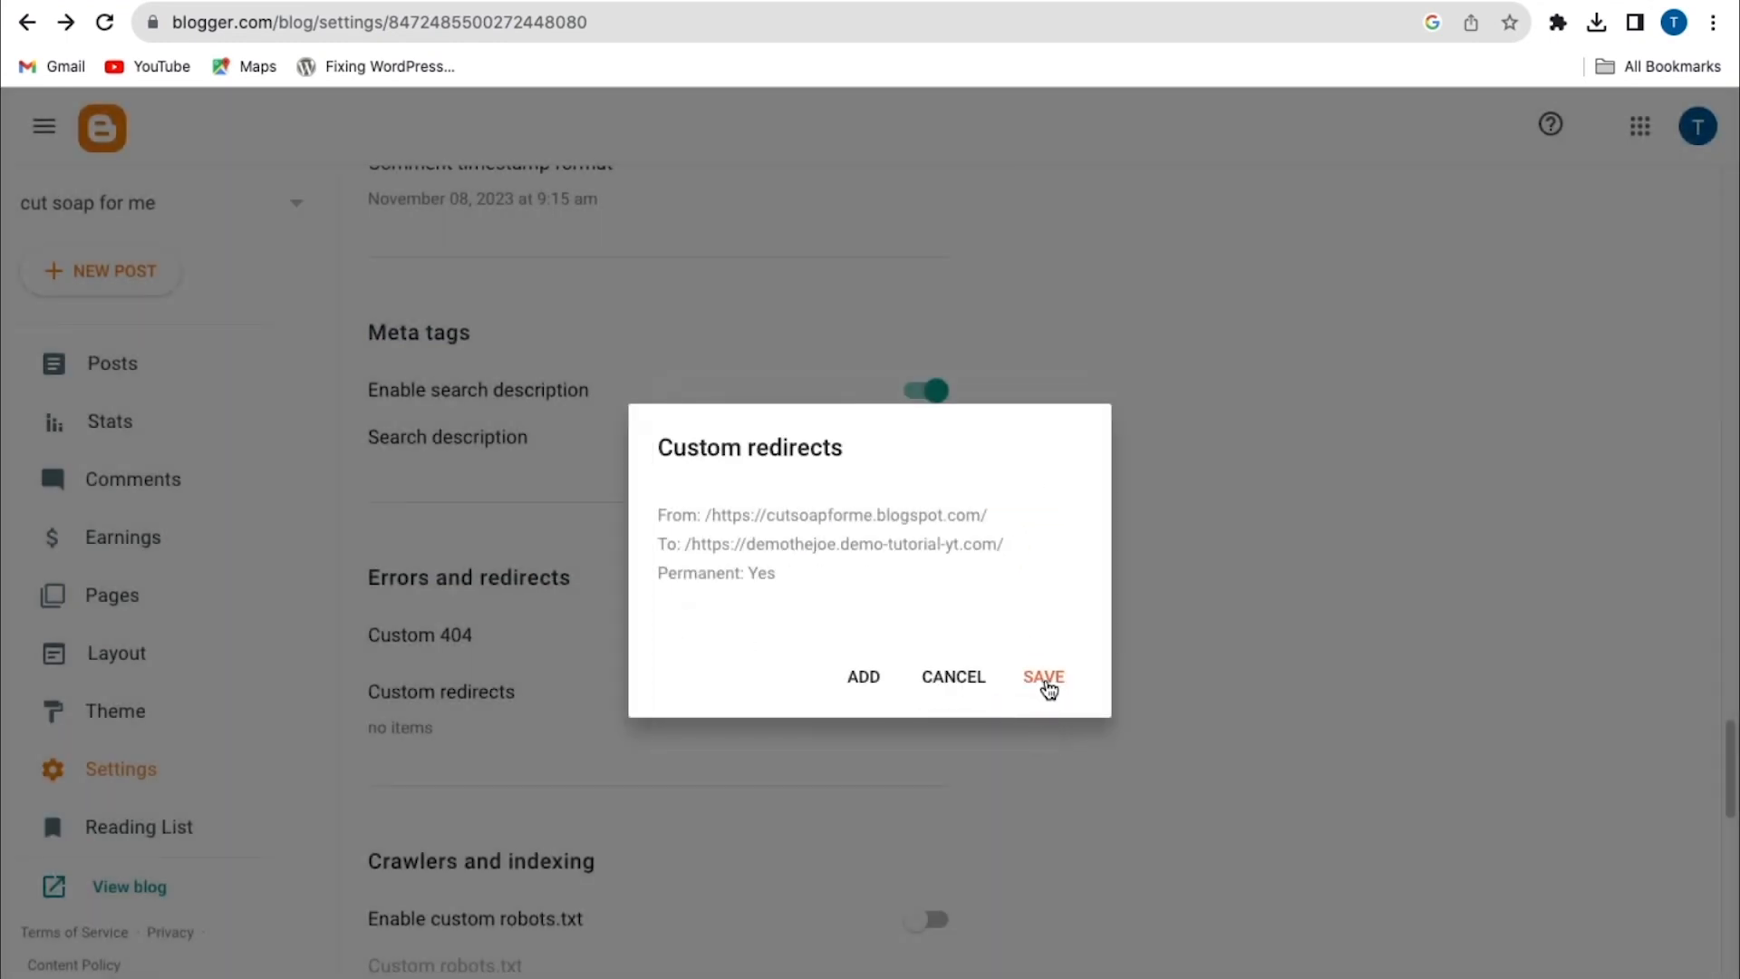
click(1047, 687)
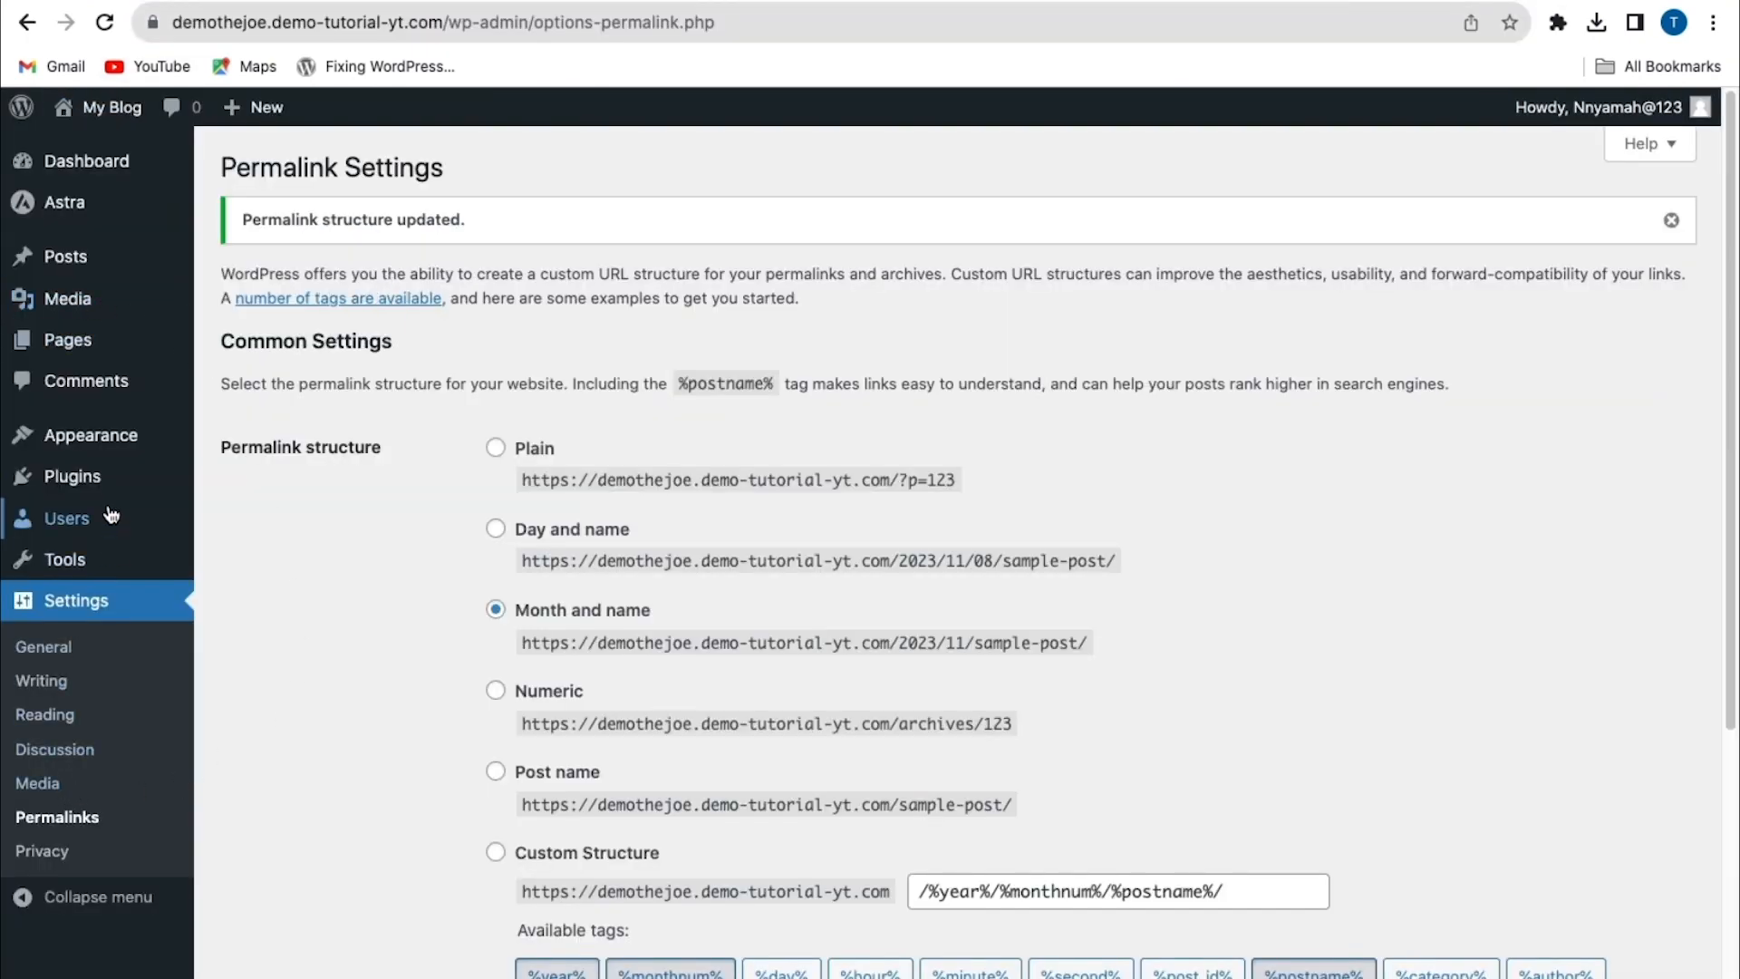
Find the Blogger To WordPress plugin by rtCamp in the WordPress plugin directory, then install and activate it
mouse_move(109, 482)
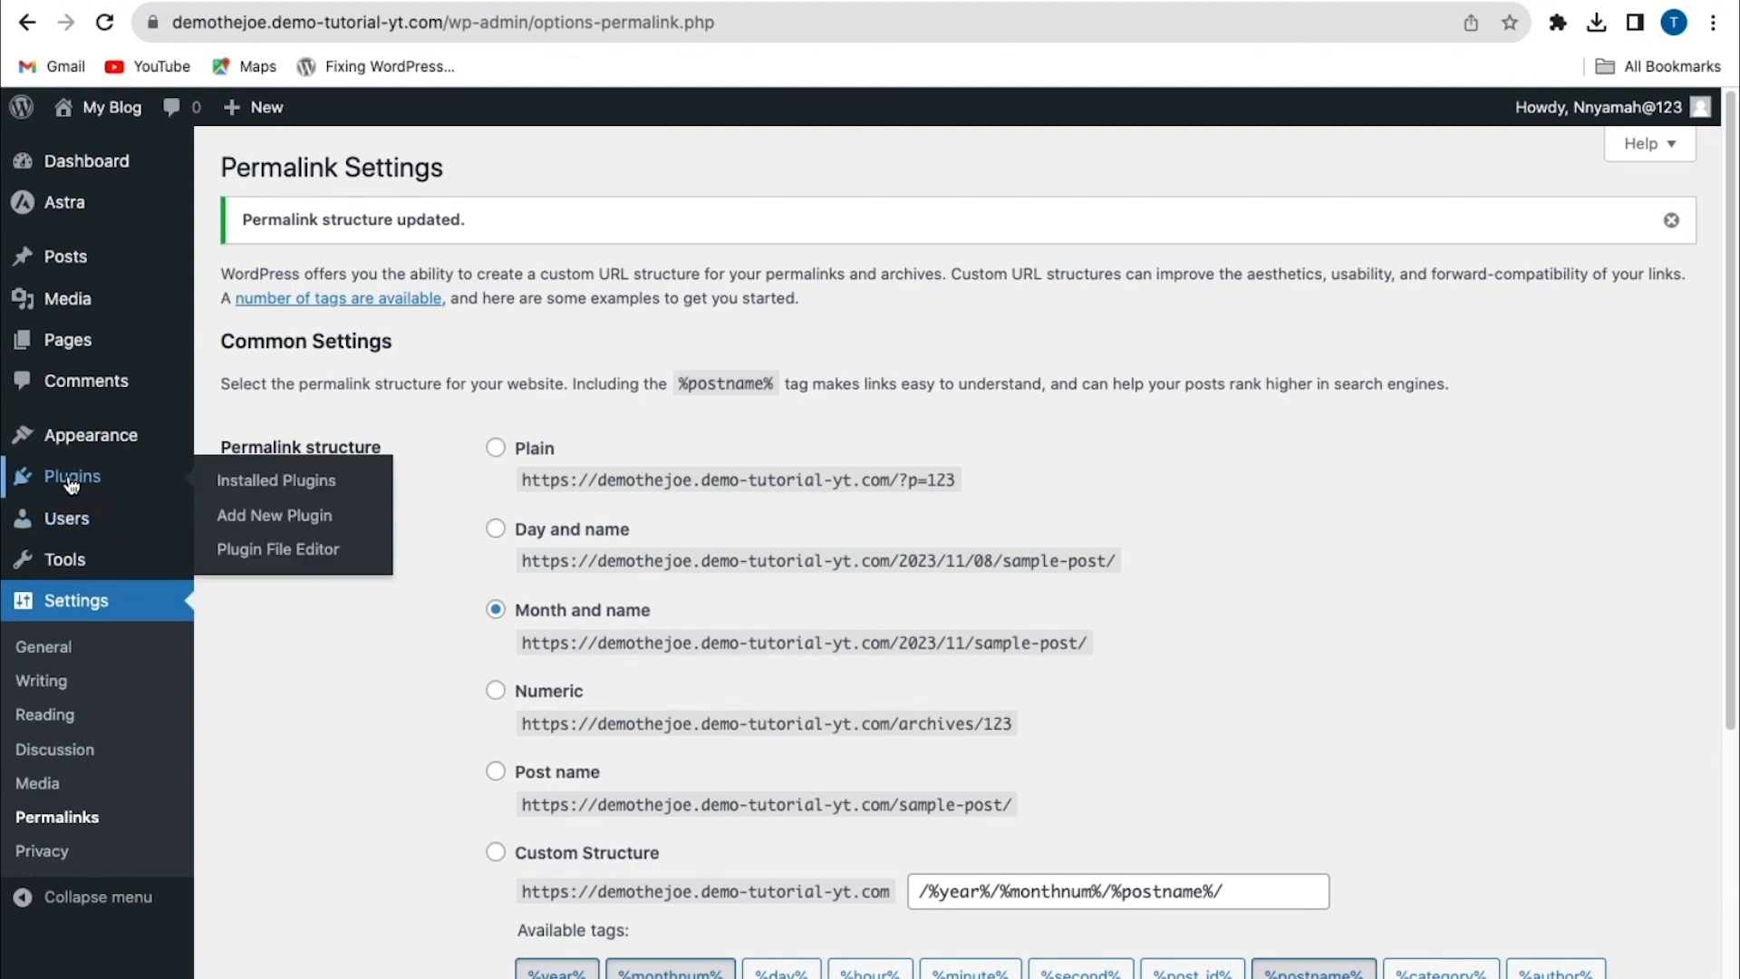
click(256, 522)
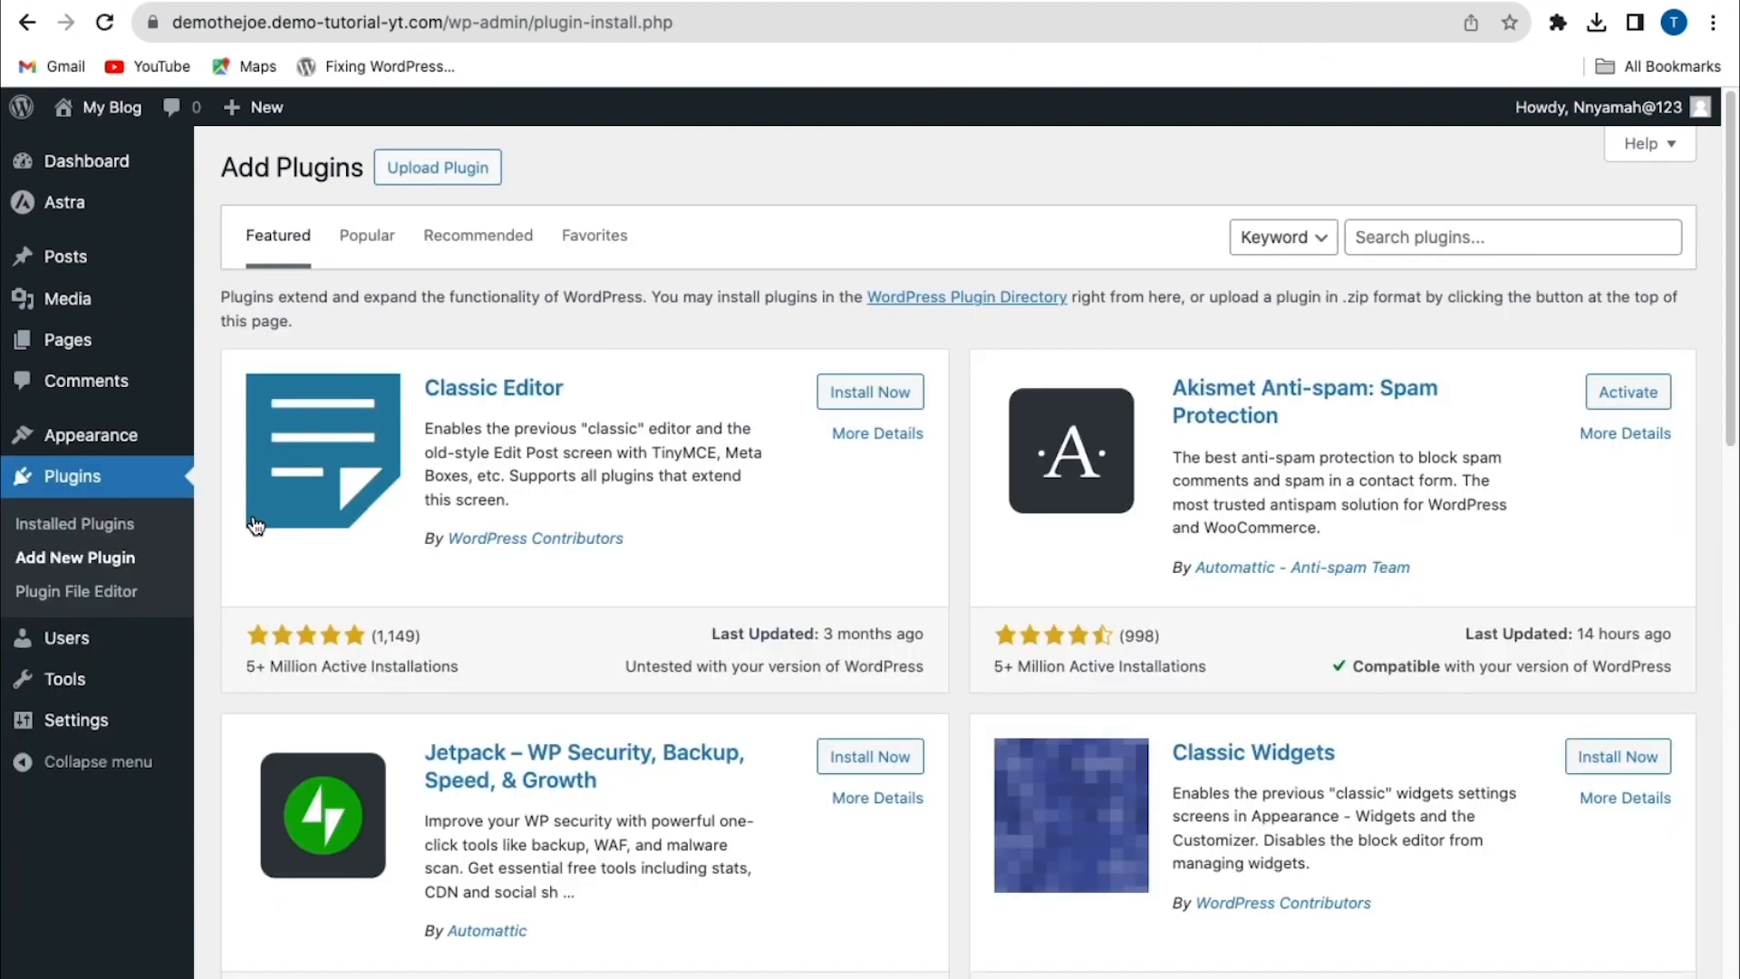
click(1386, 238)
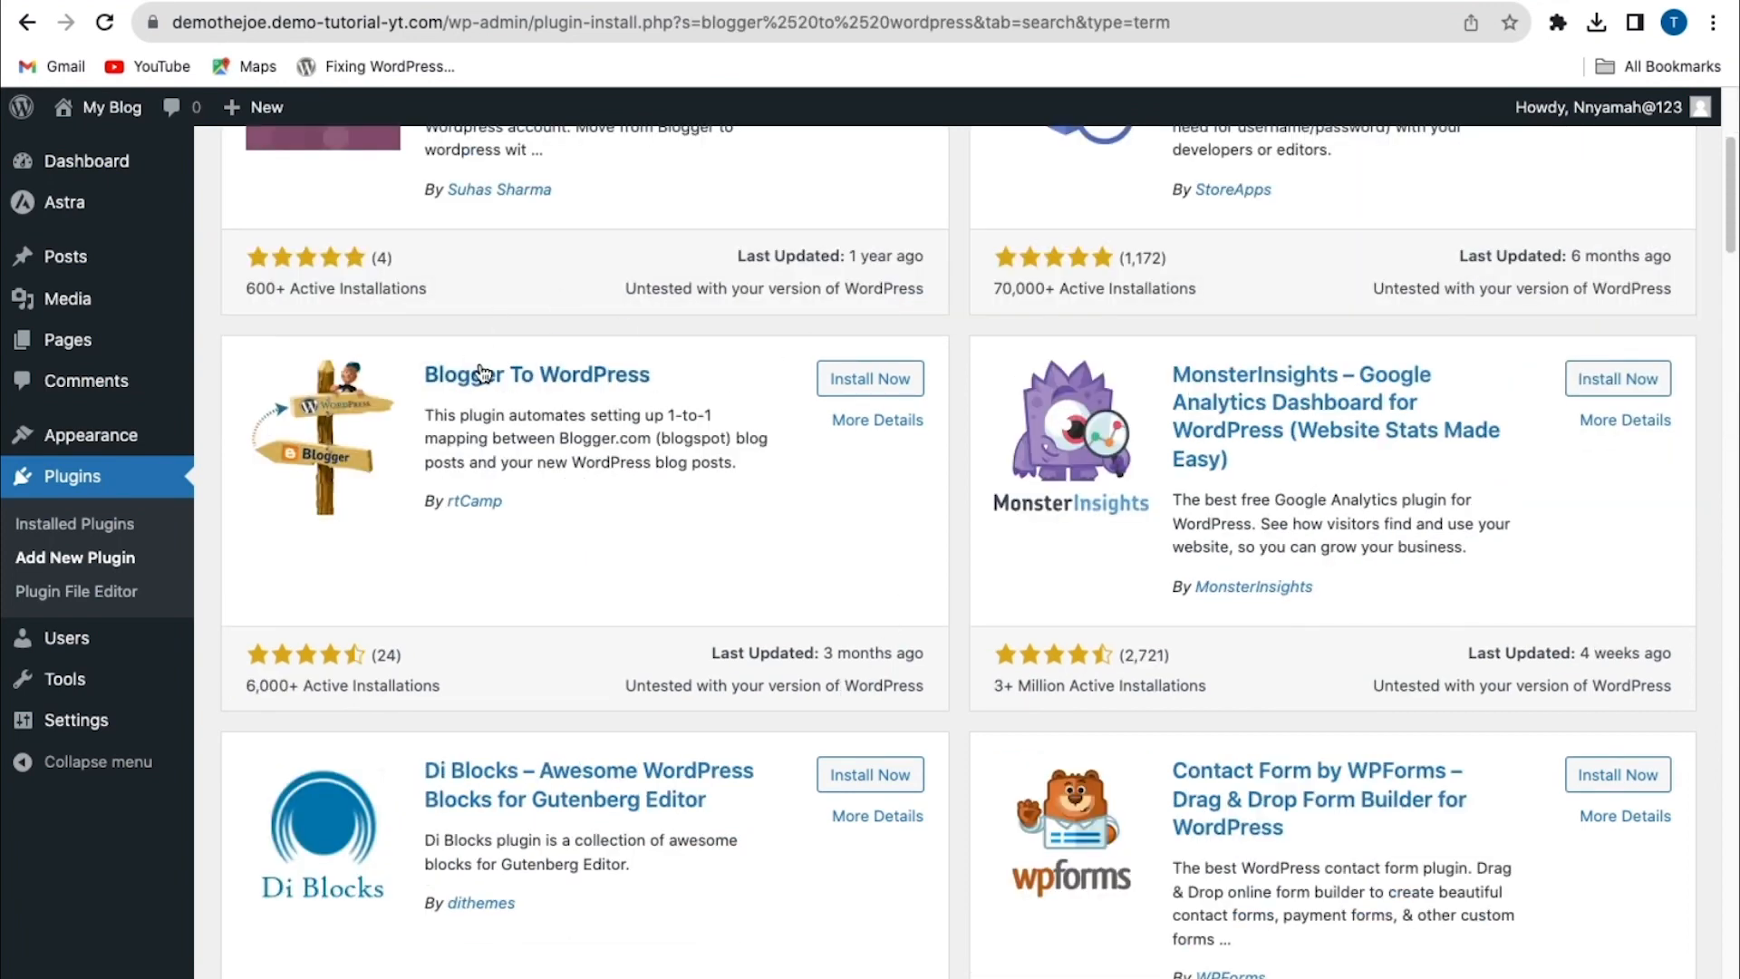
click(861, 389)
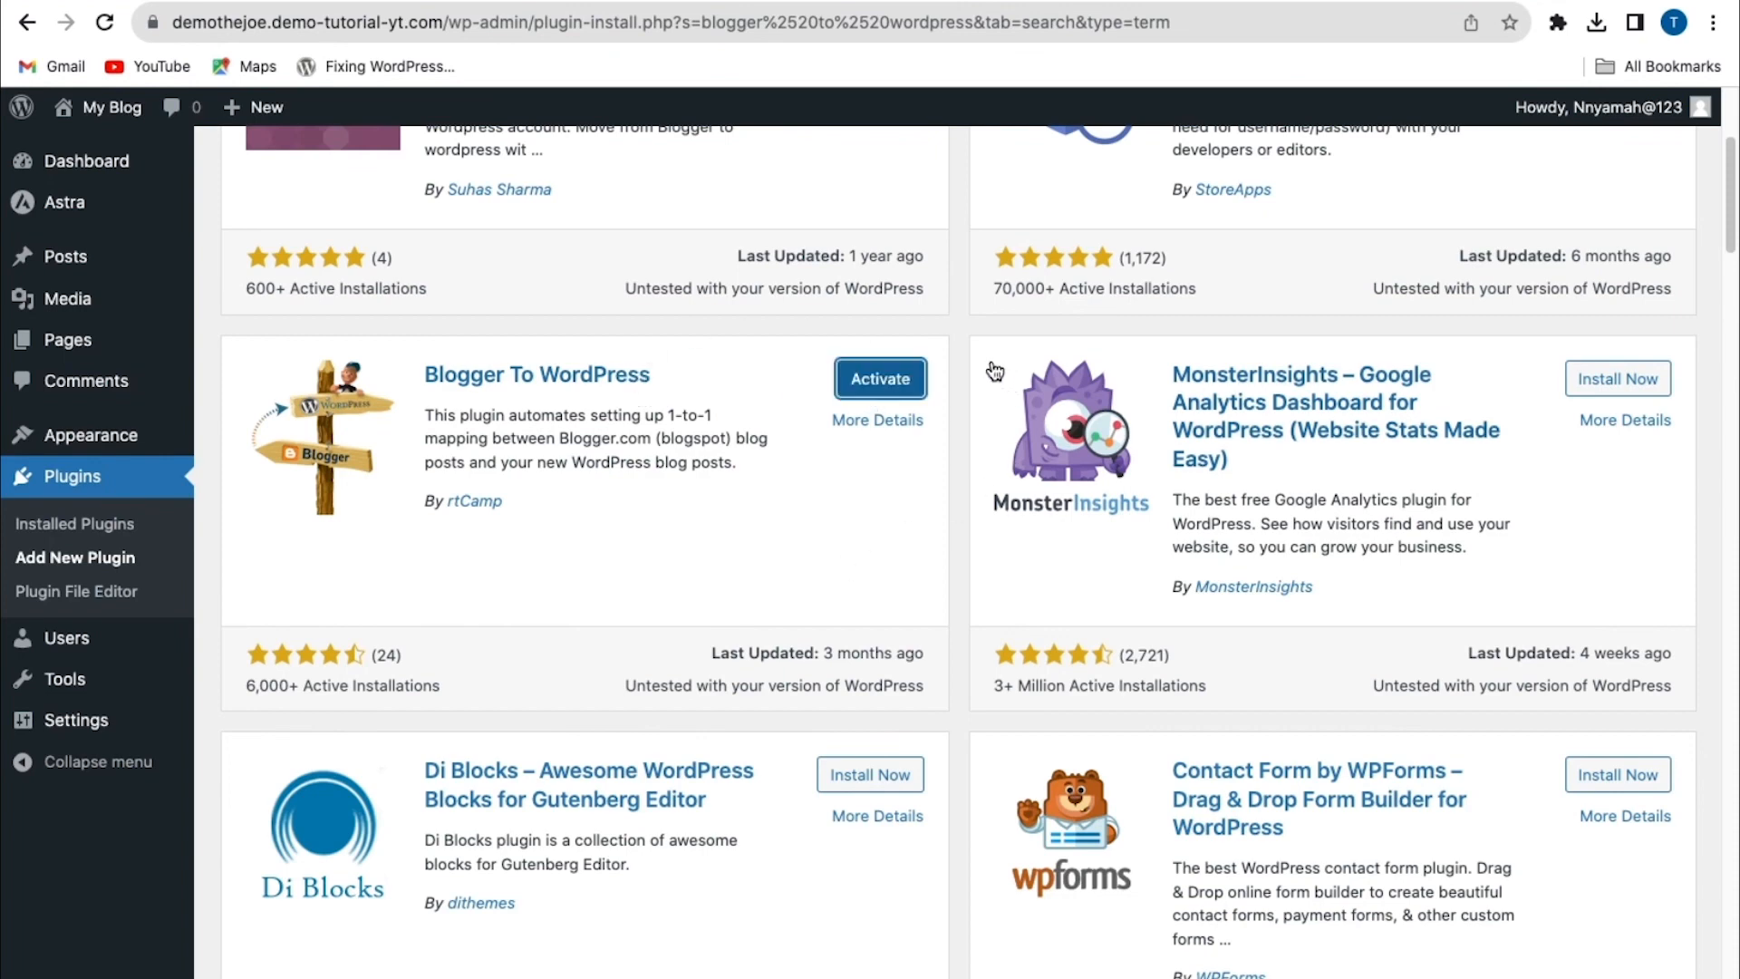
click(880, 378)
Generate the Blogger to WordPress redirection code for cutsoapforme.blogspot.com and copy the entire code
mouse_move(61, 689)
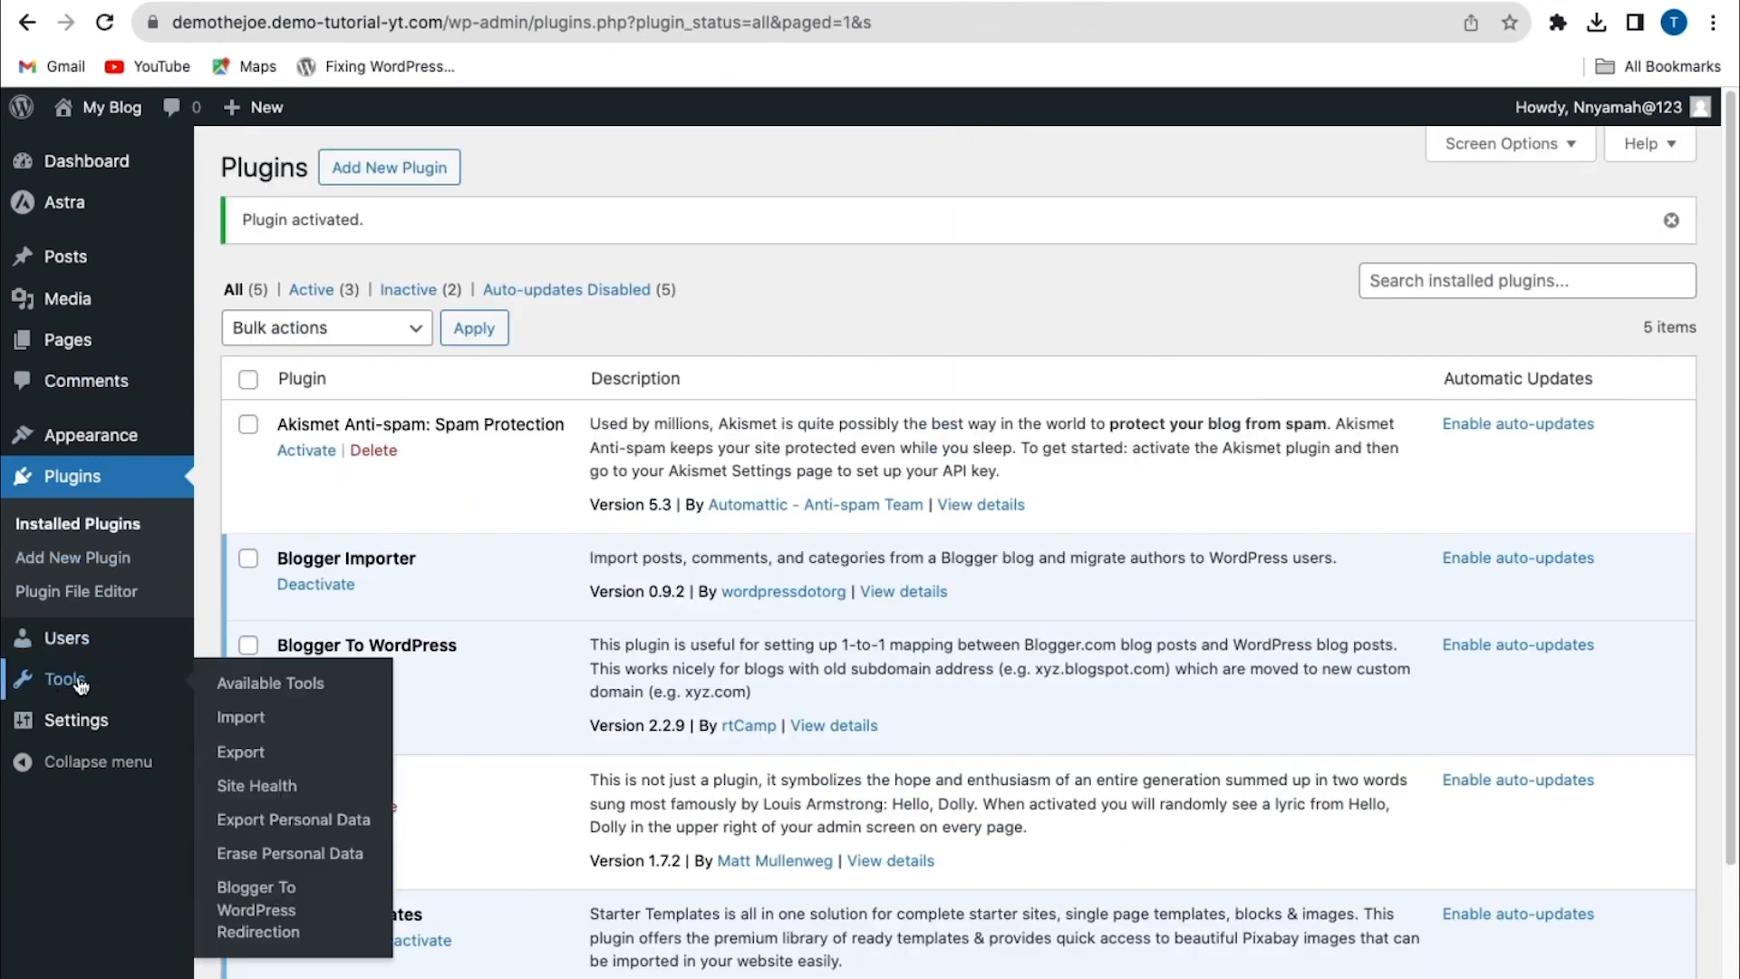
click(264, 909)
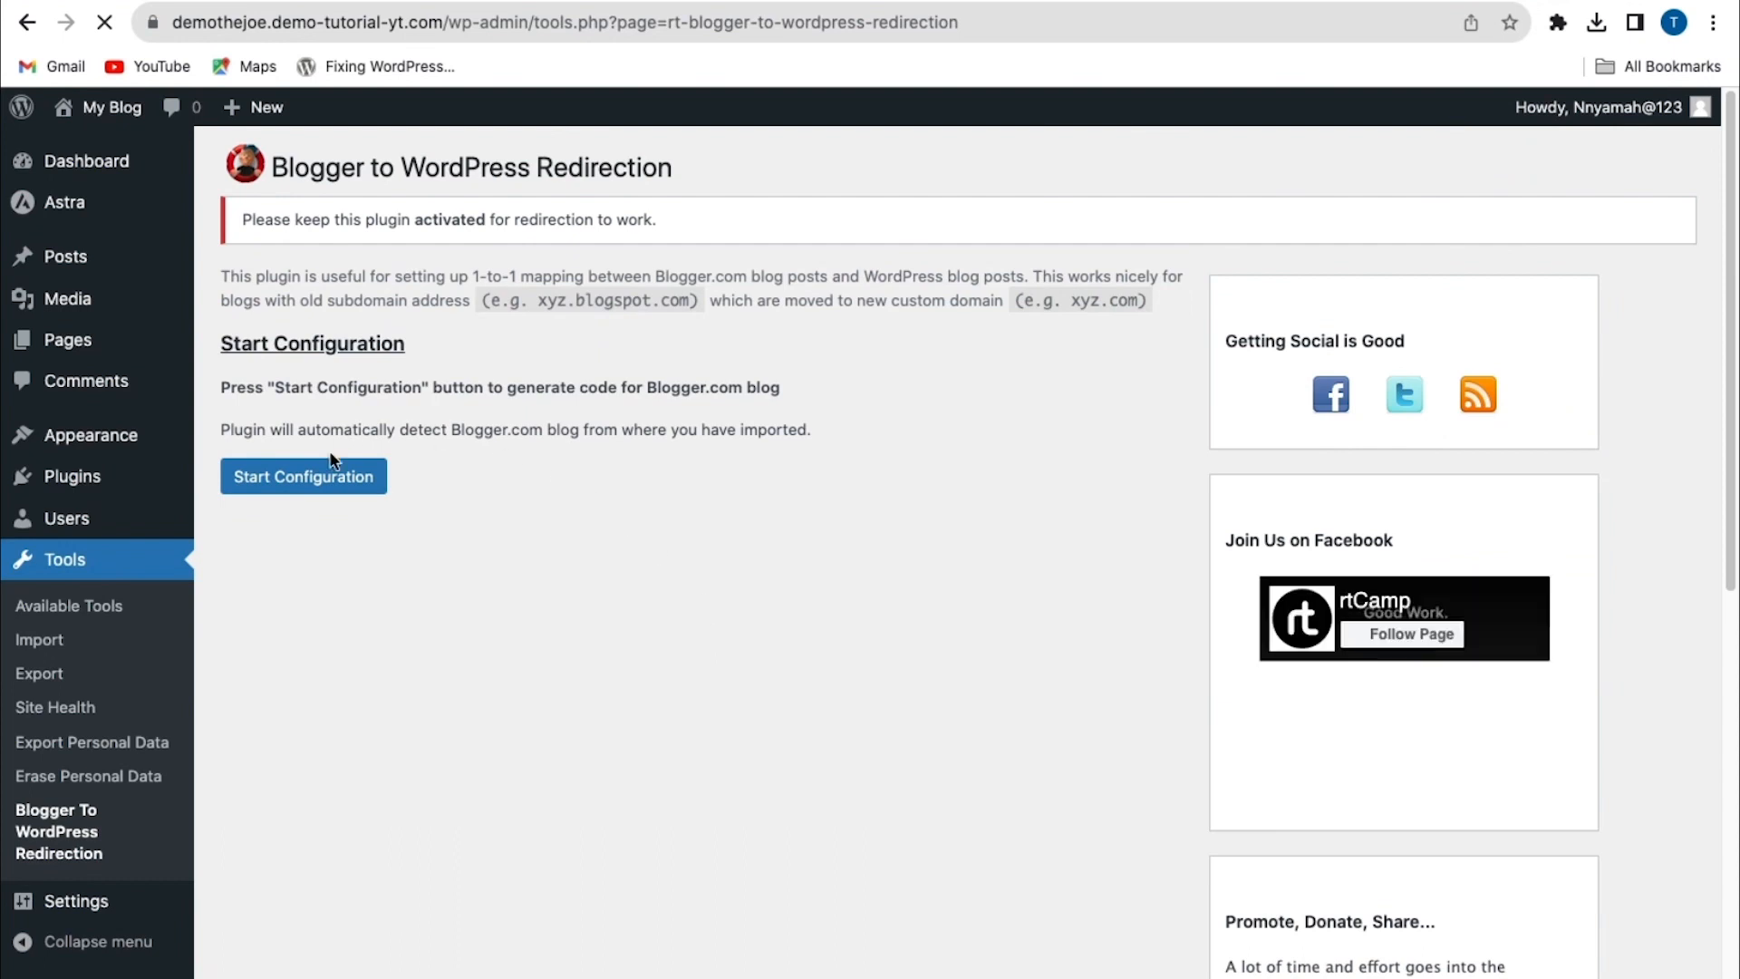
click(308, 496)
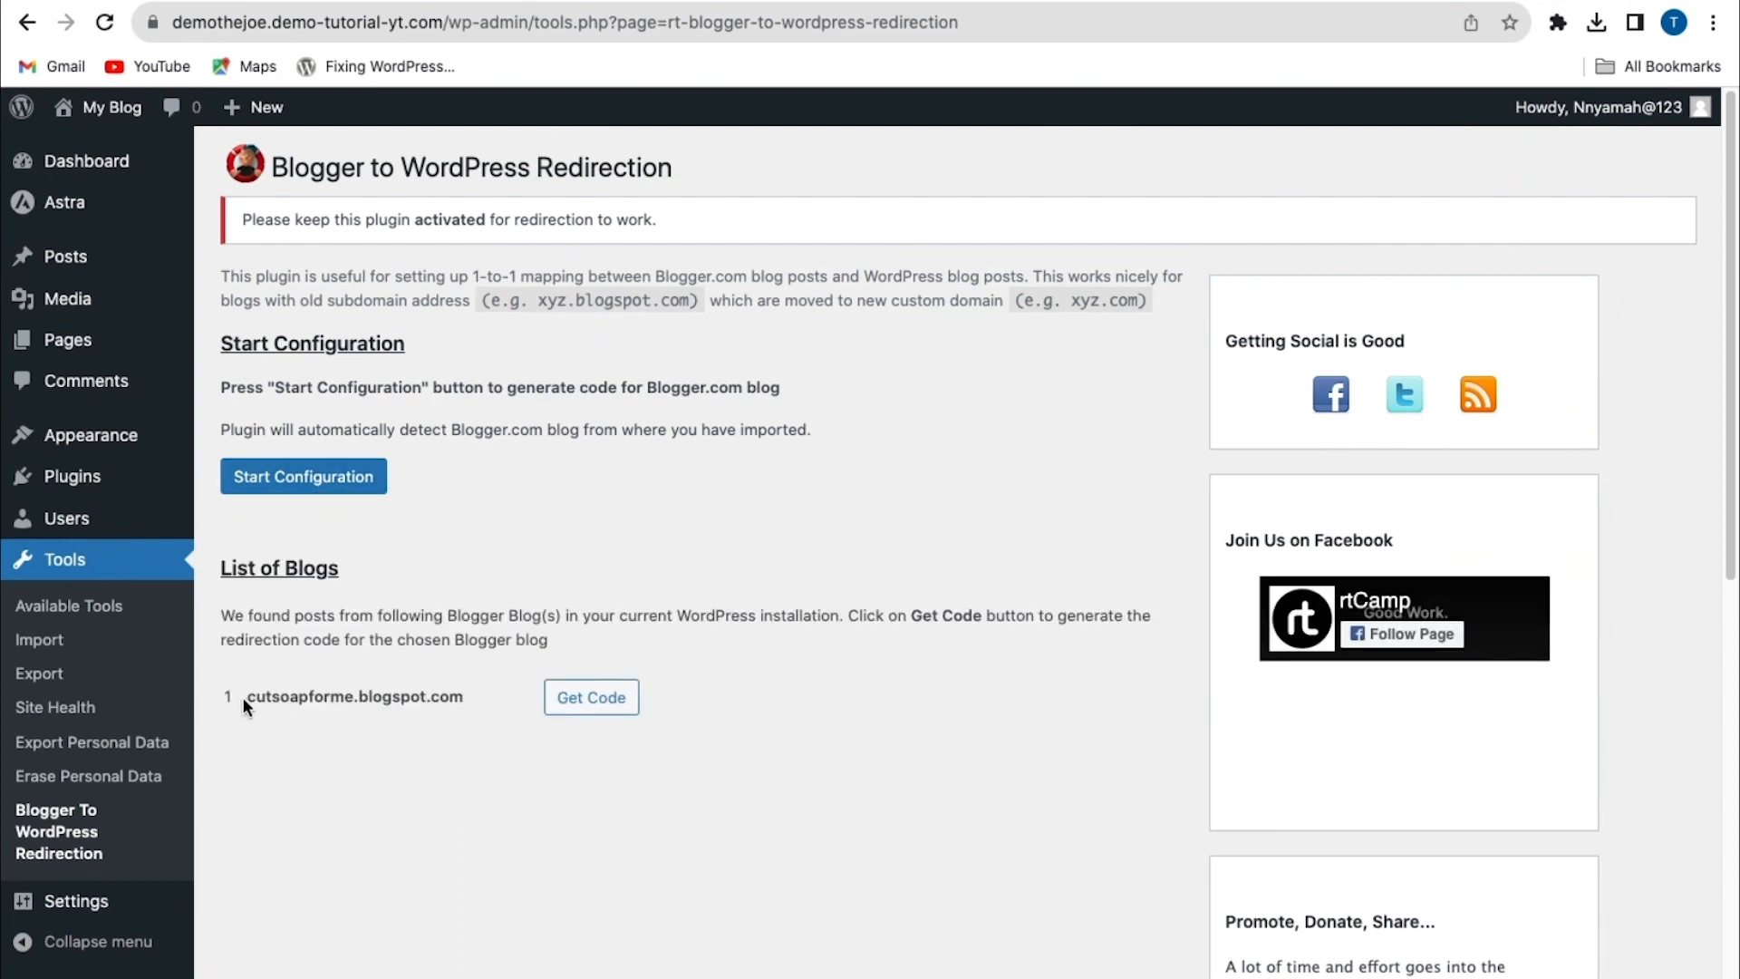
drag(243, 698, 471, 696)
click(486, 785)
click(580, 711)
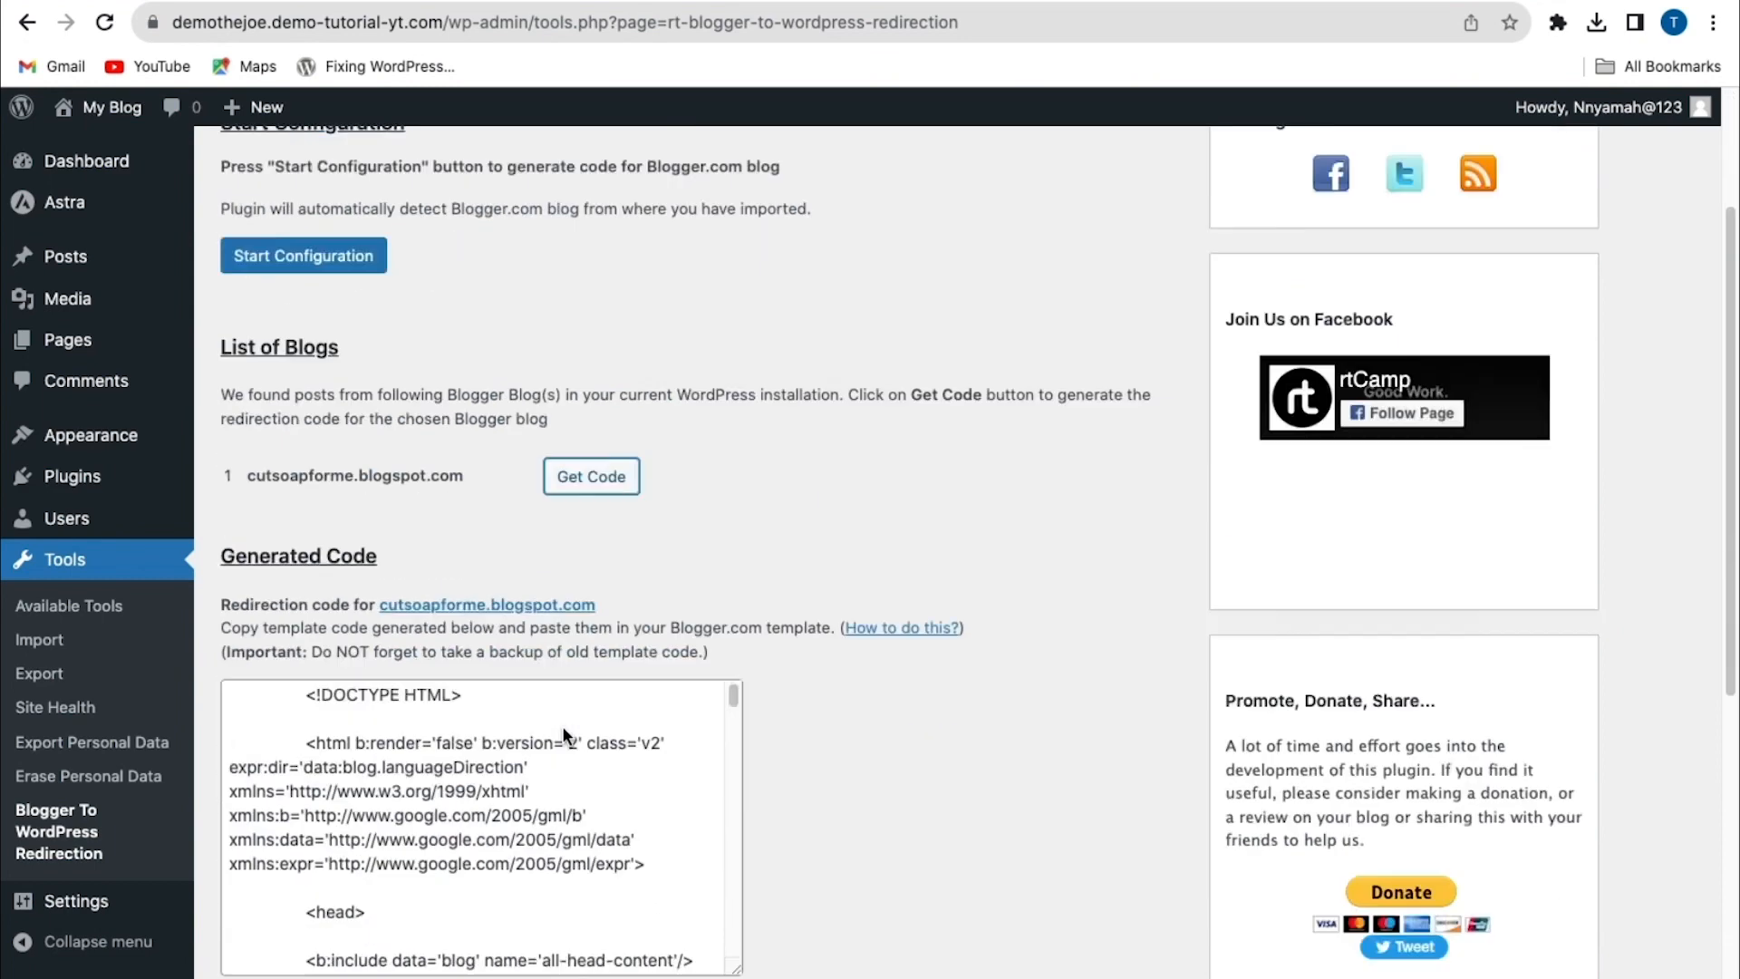
right_click(371, 624)
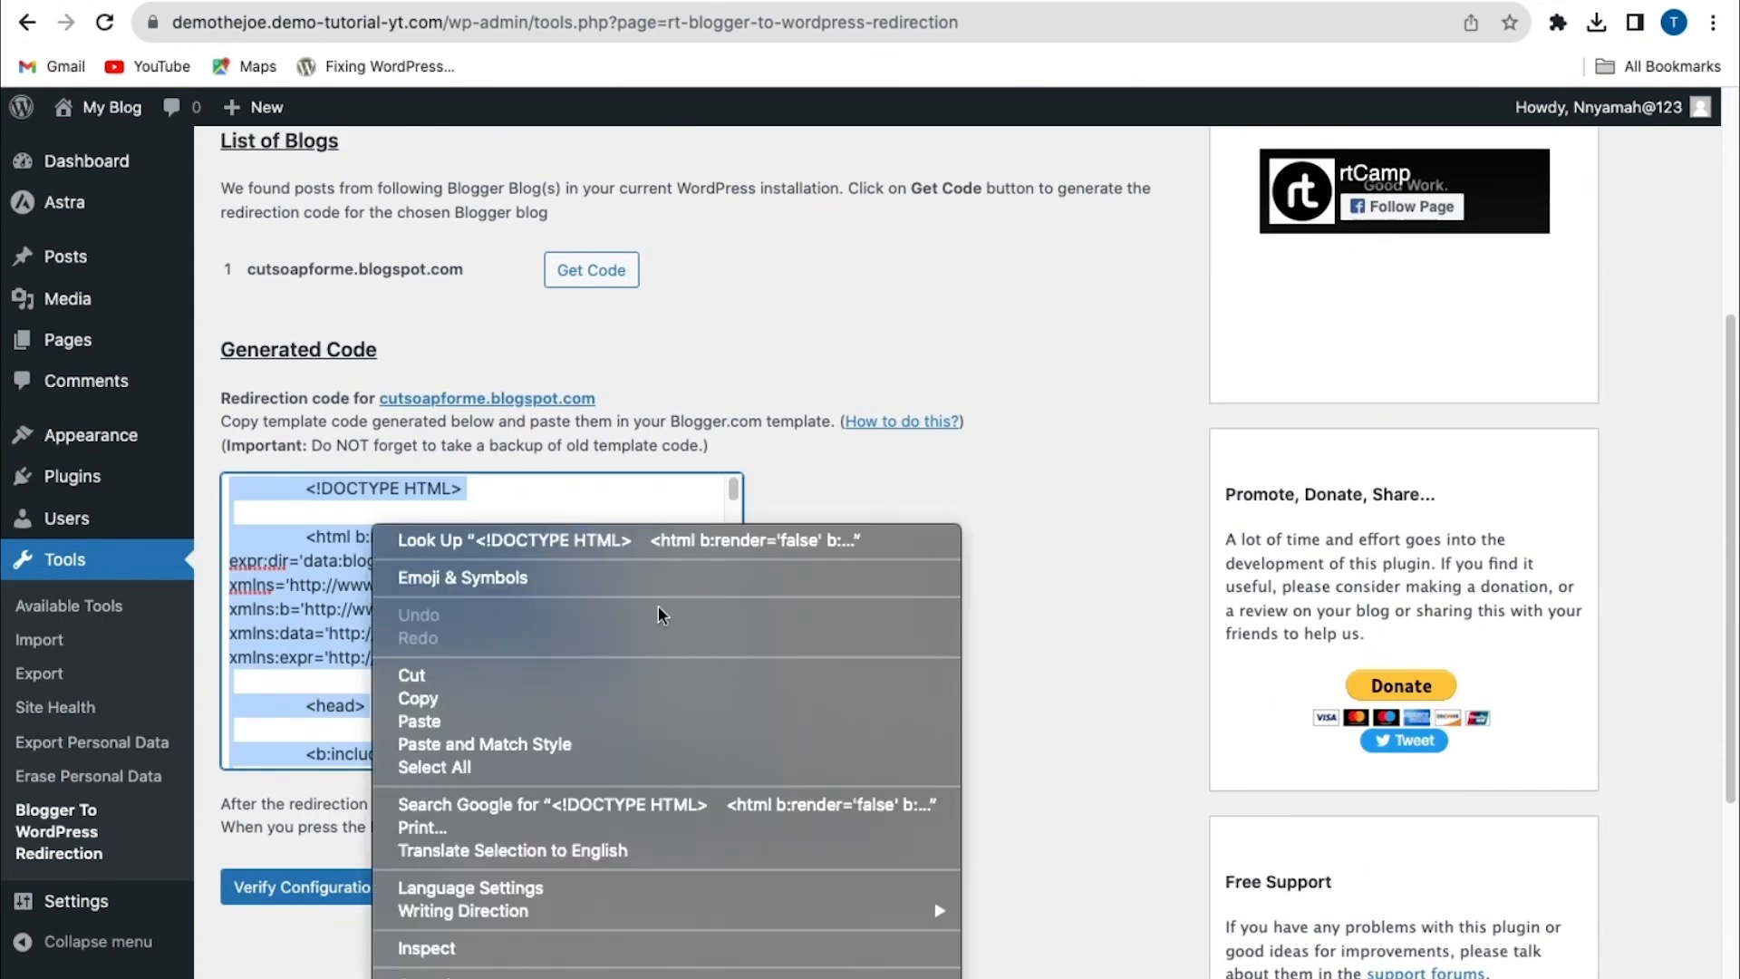
click(466, 700)
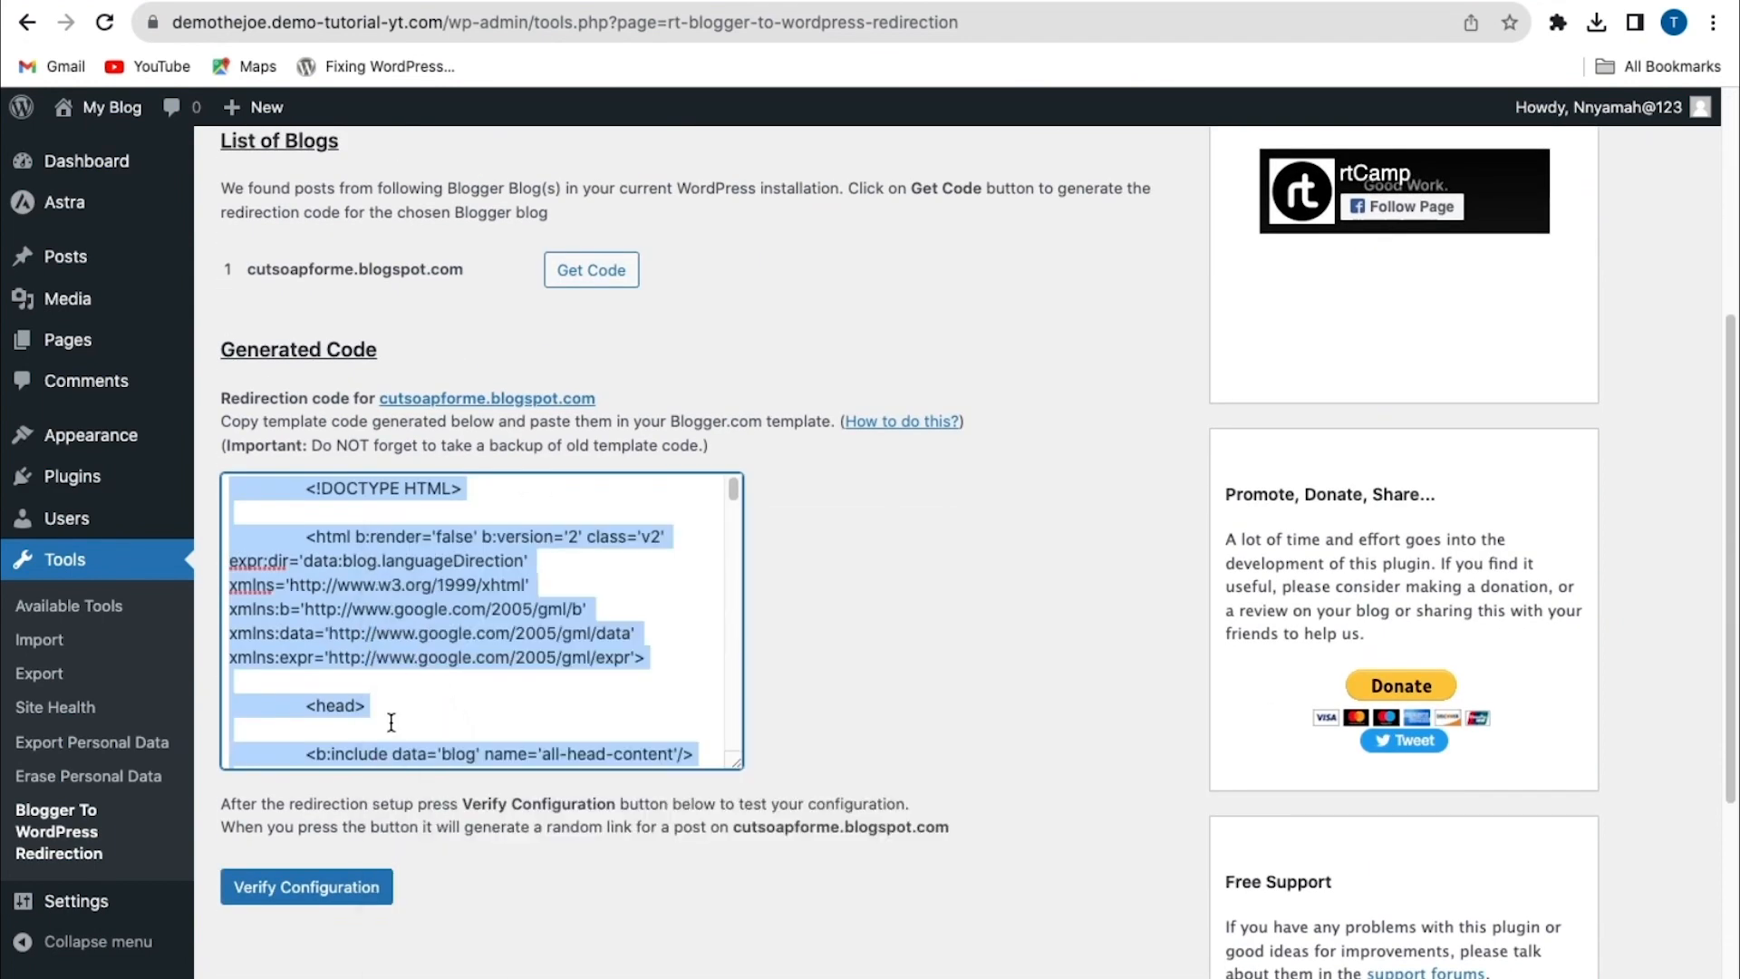
In Blogger, back up the current theme of the blog and switch to the first-generation classic theme
click(390, 1)
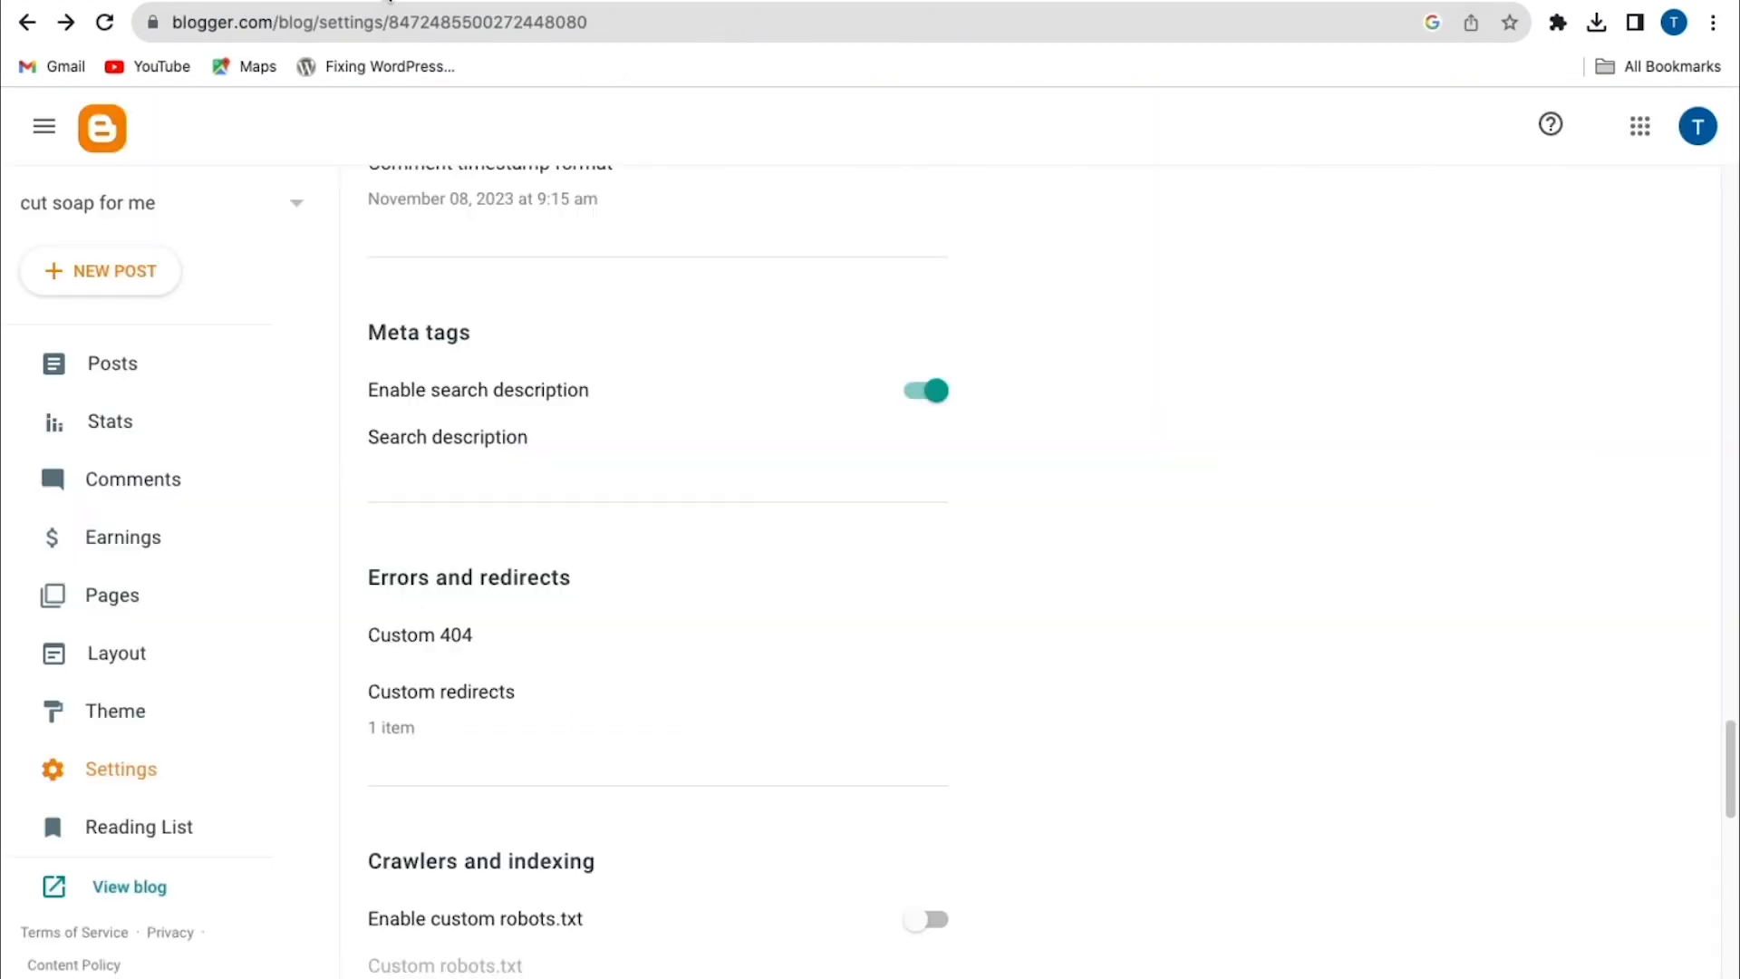
click(94, 716)
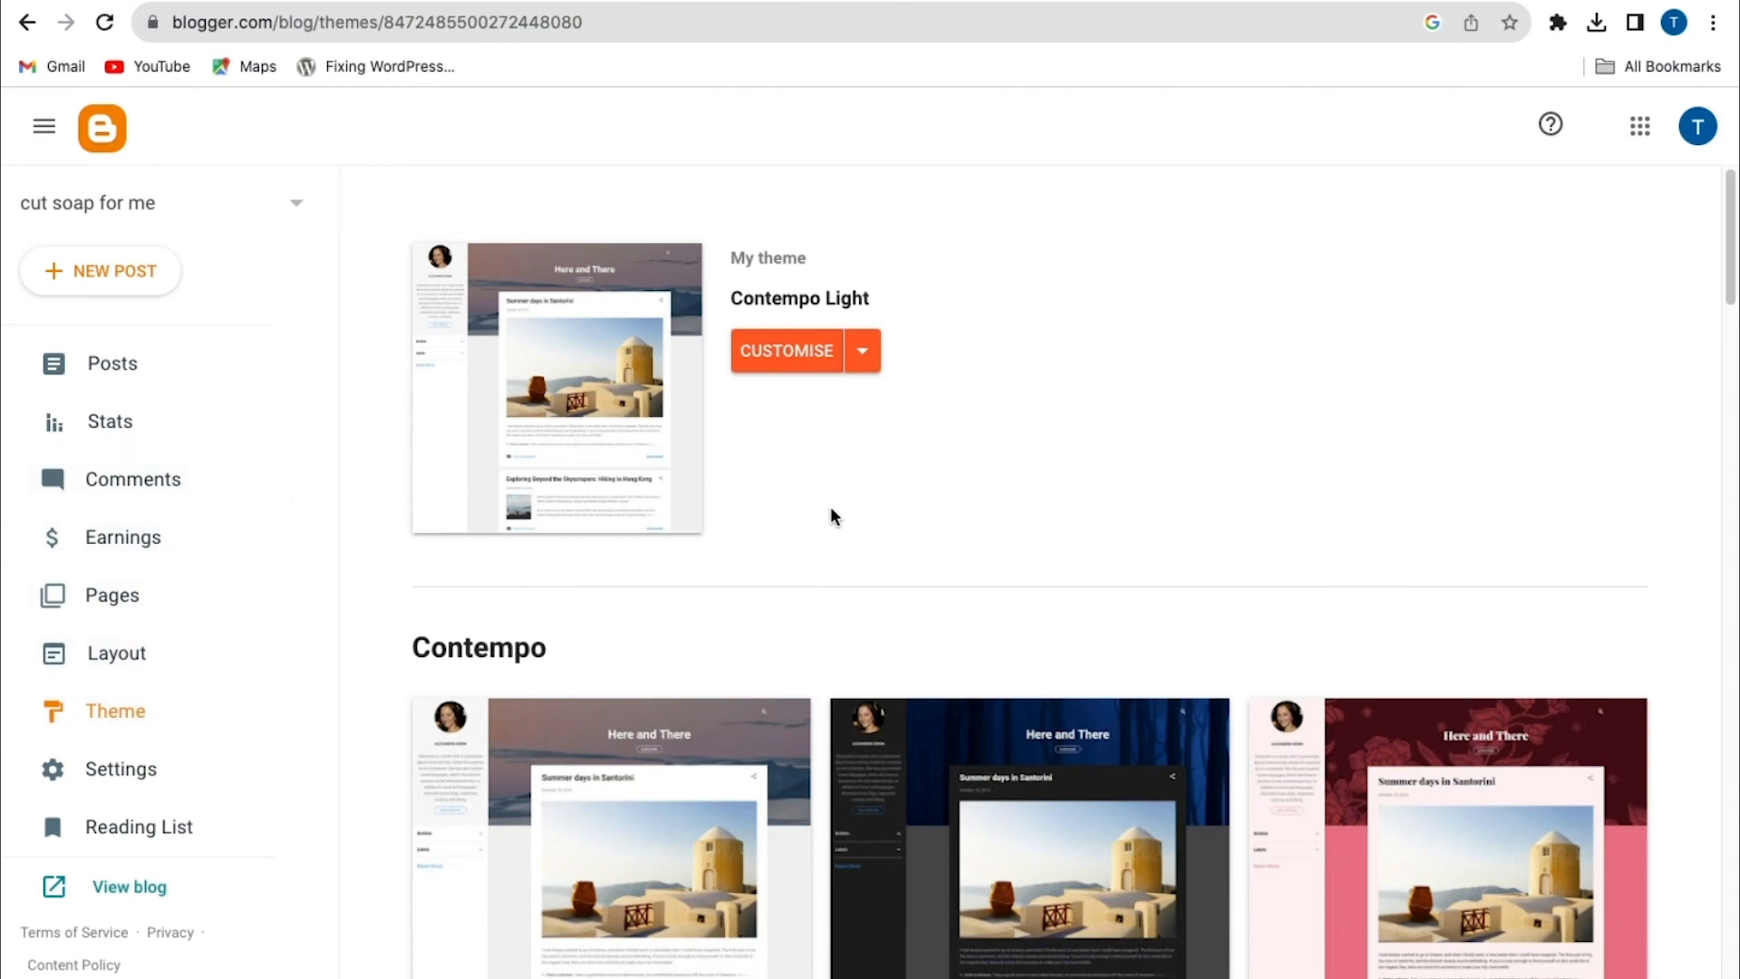
click(863, 362)
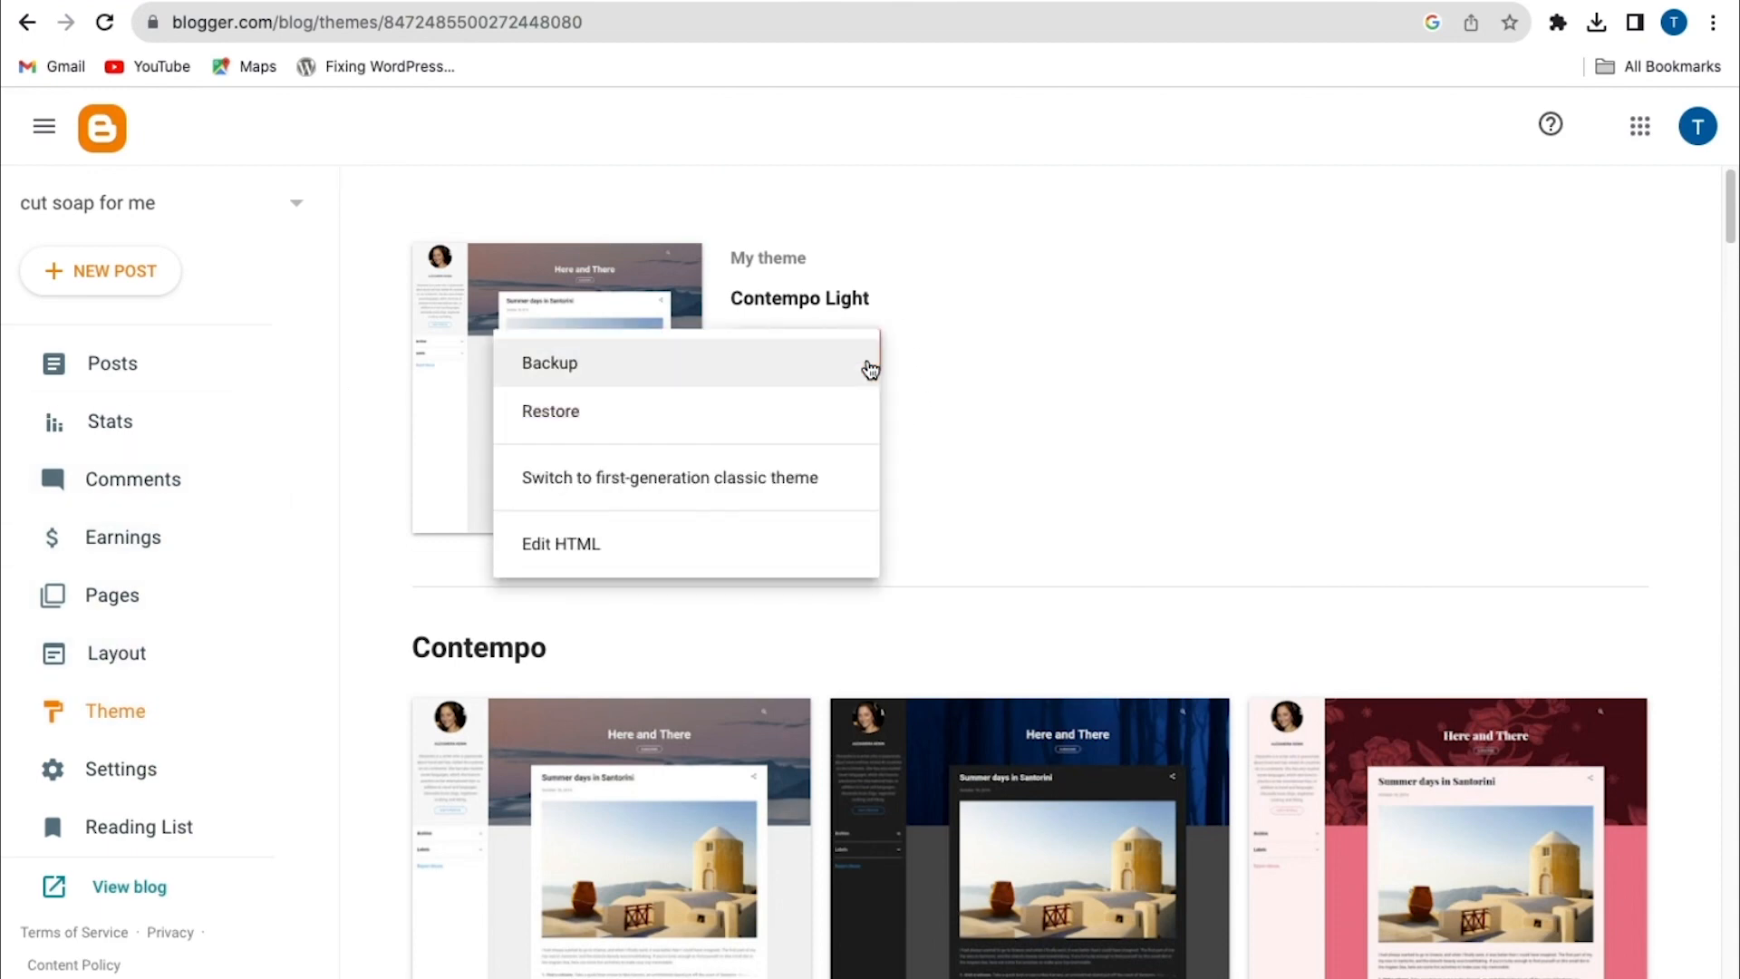
click(609, 490)
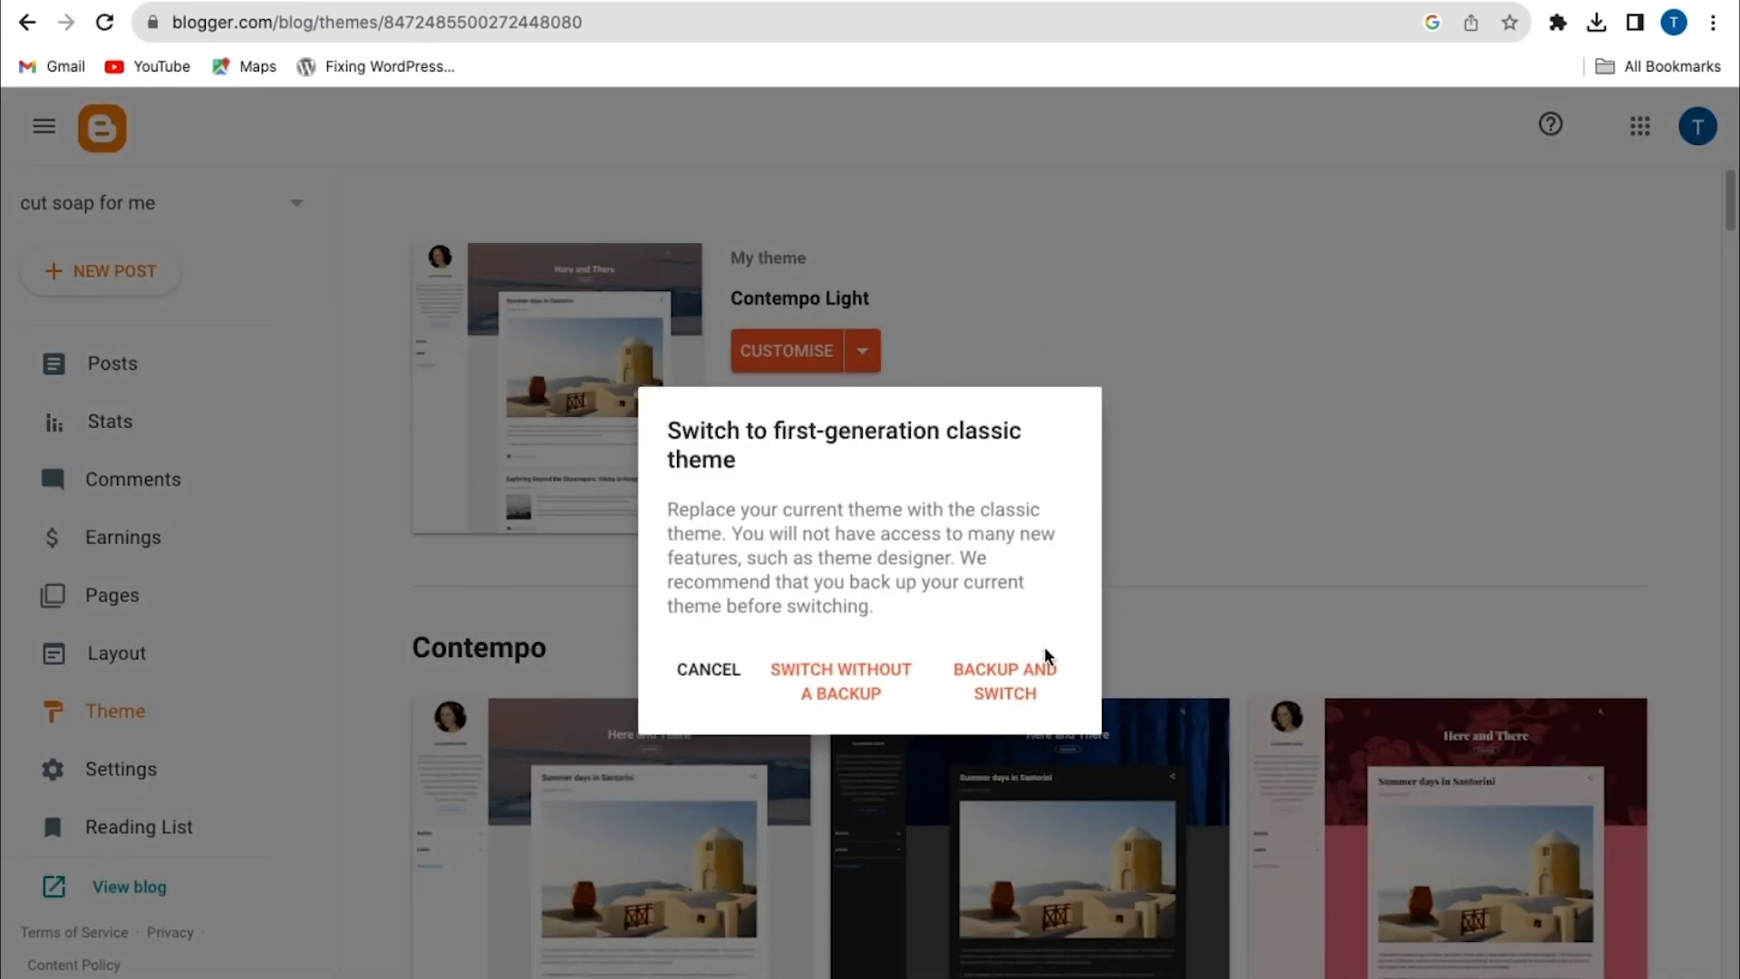
click(1004, 679)
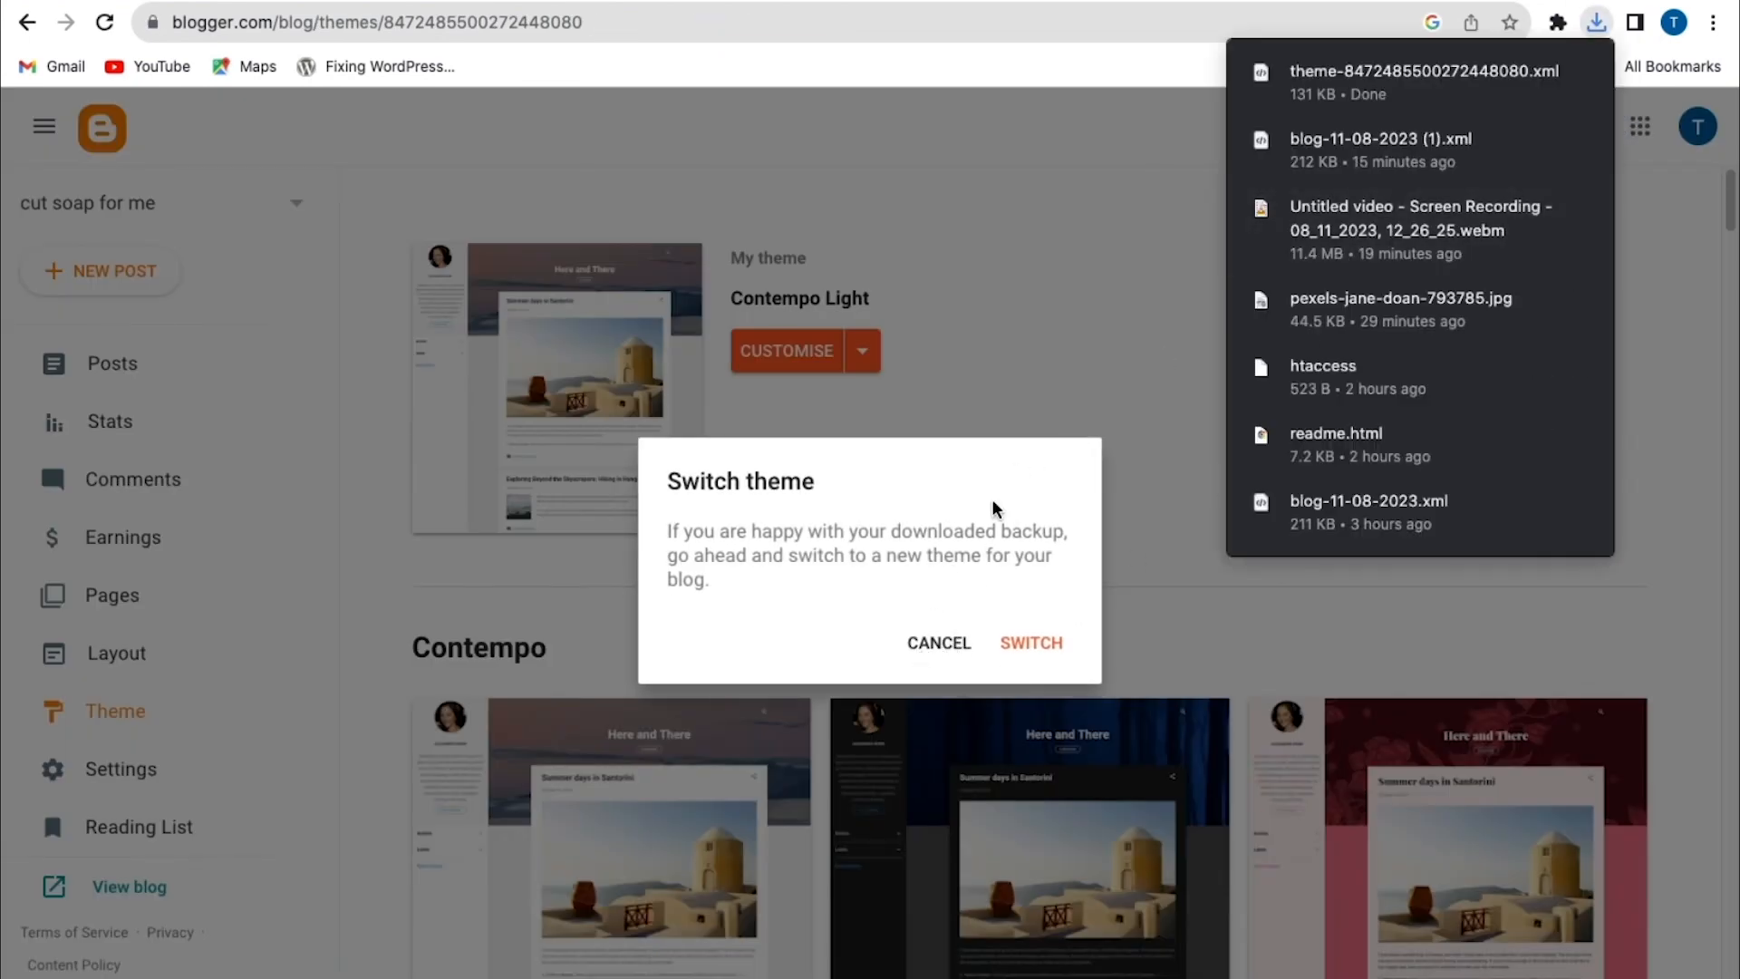
click(1048, 645)
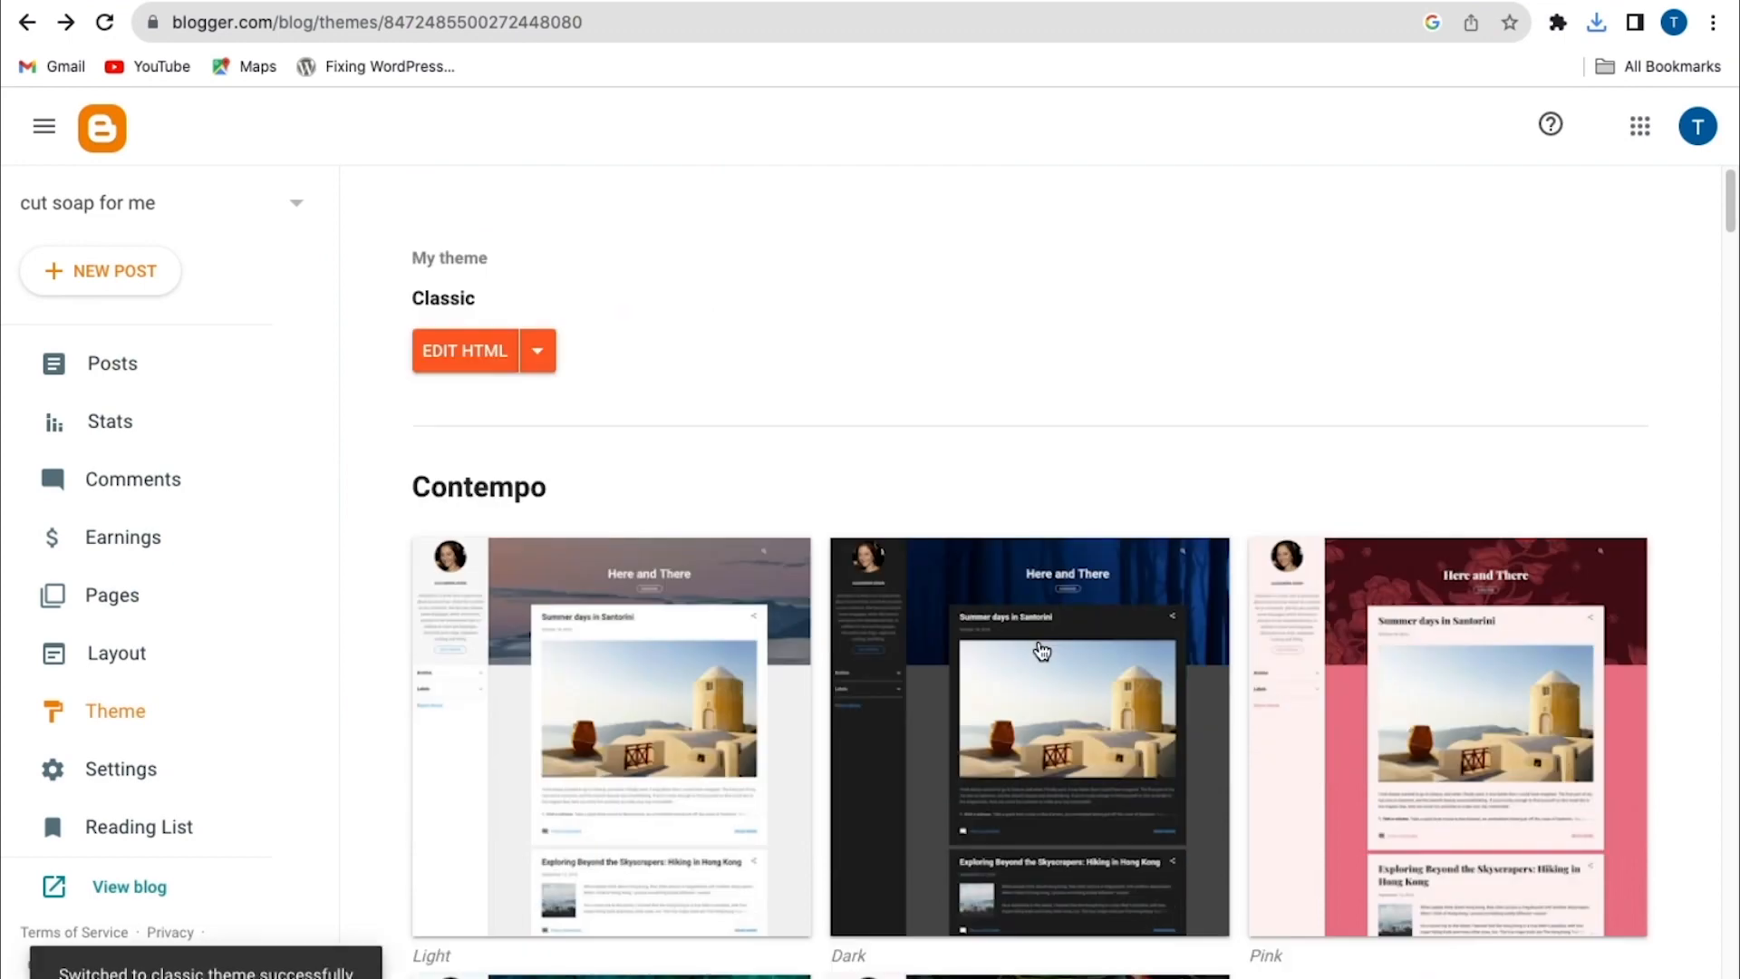
Replace all of the Classic theme's HTML with the copied redirection code
click(466, 364)
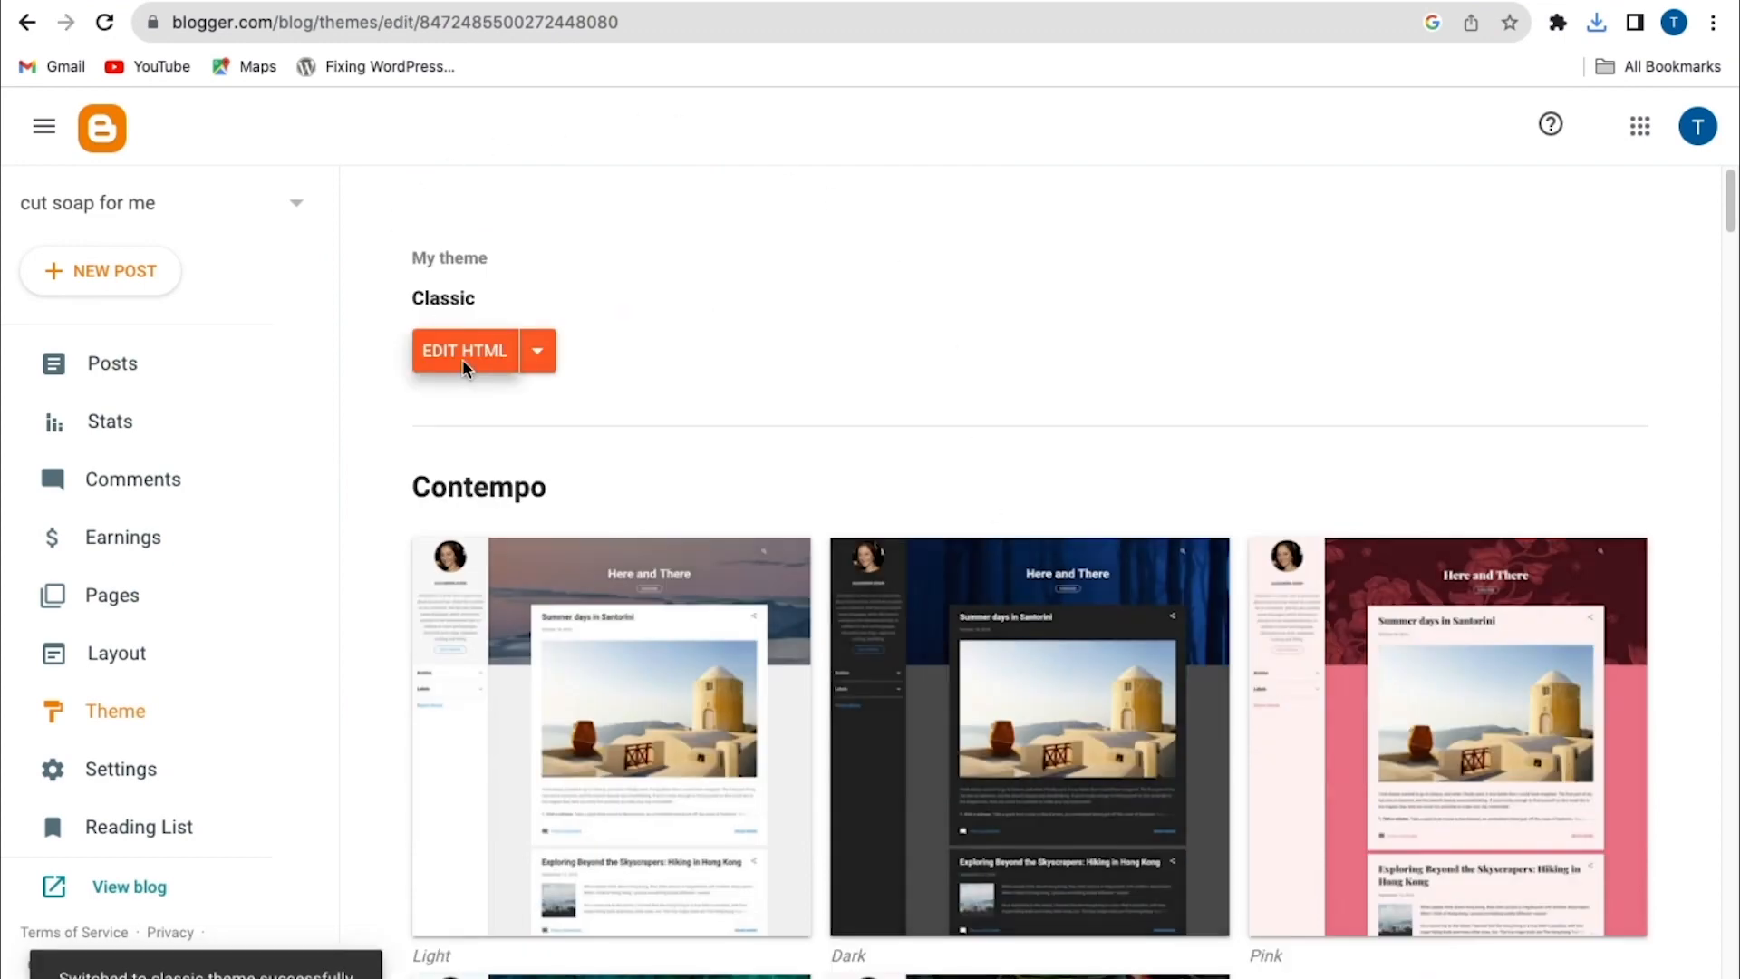
click(257, 443)
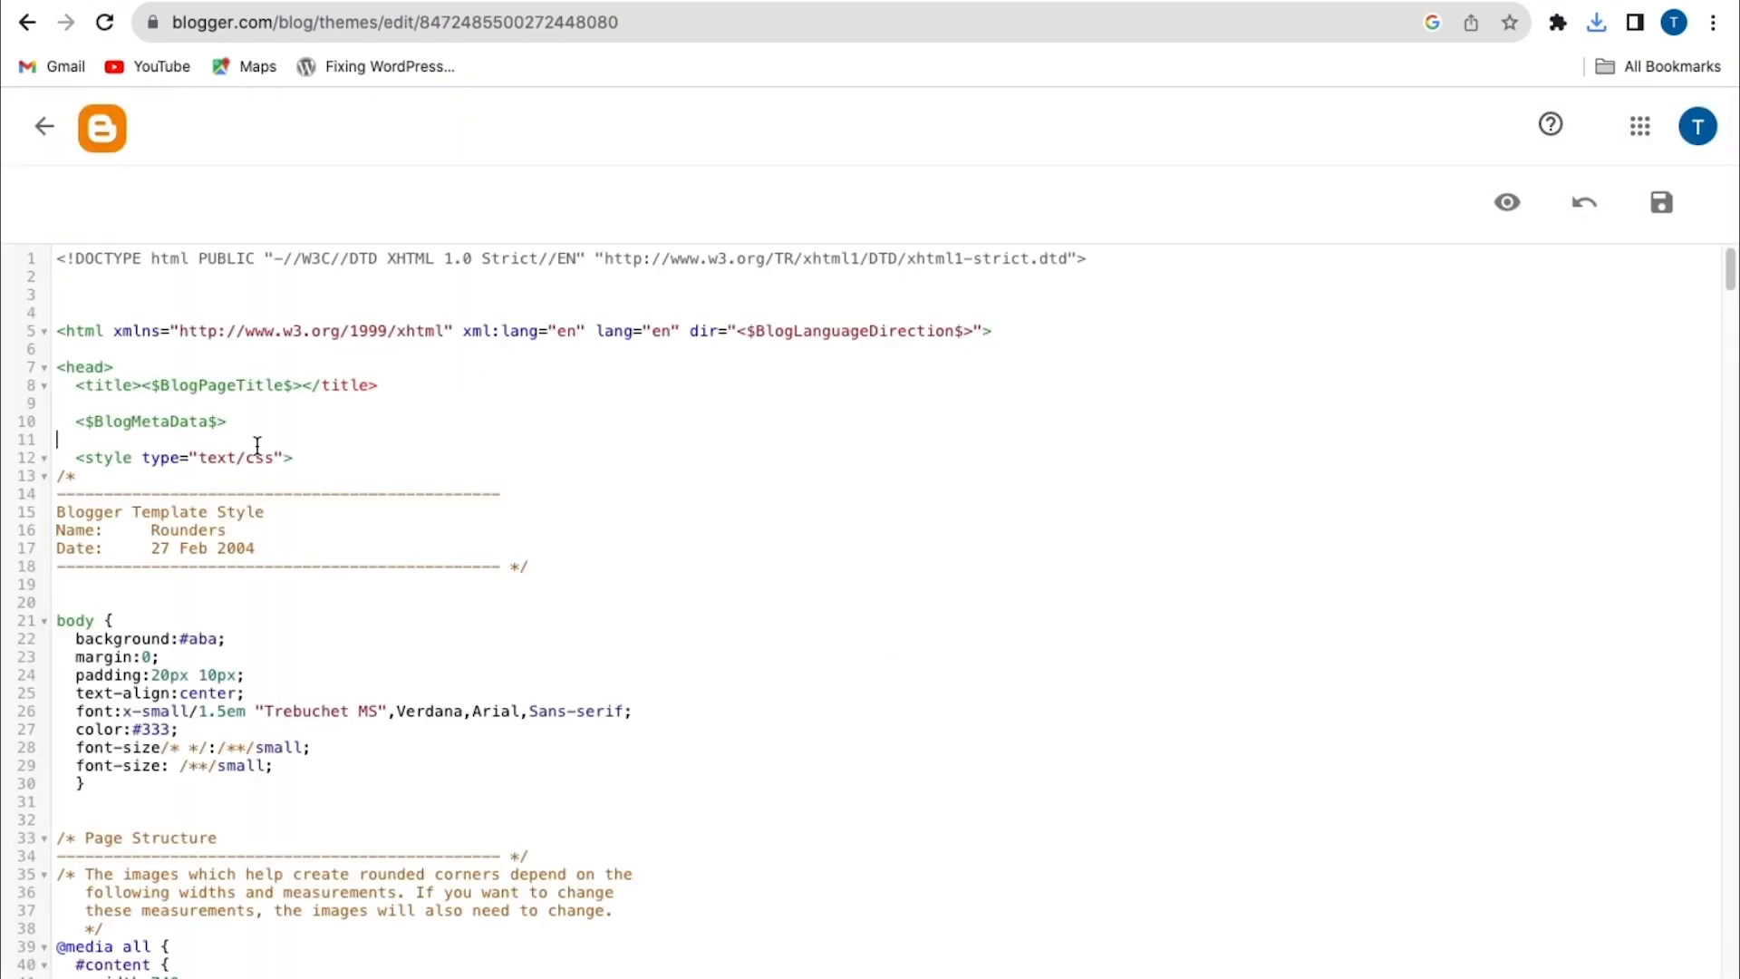
key(ctrl+a)
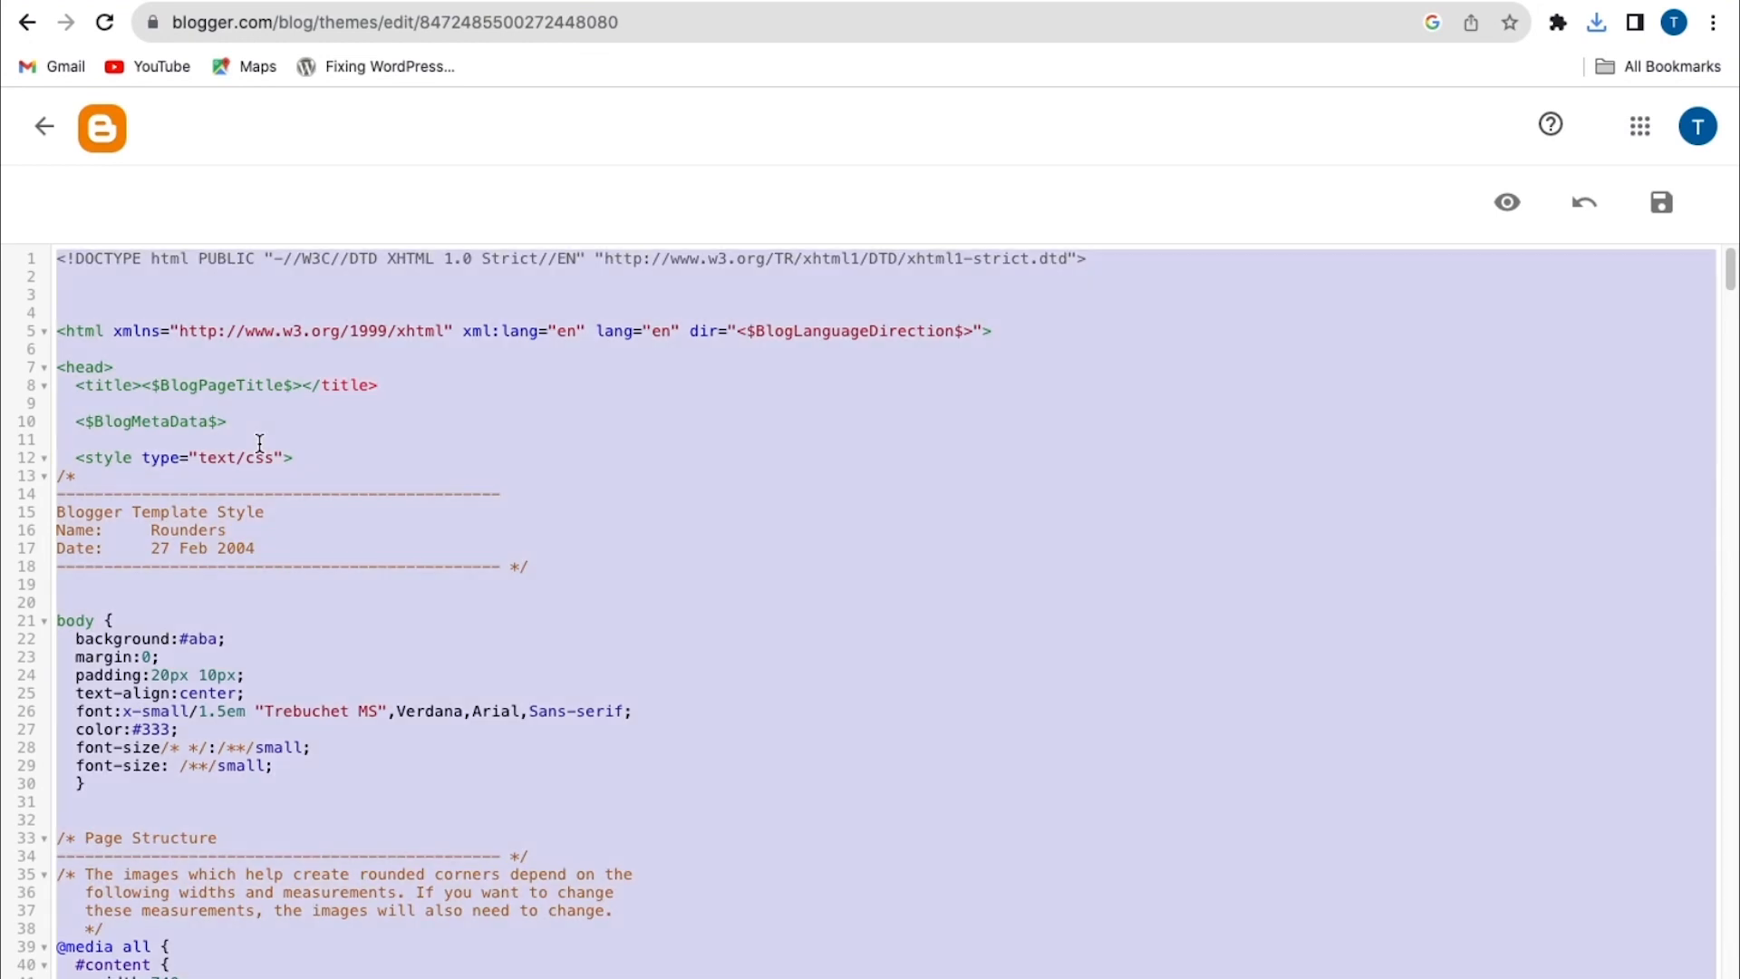
key(BackSpace)
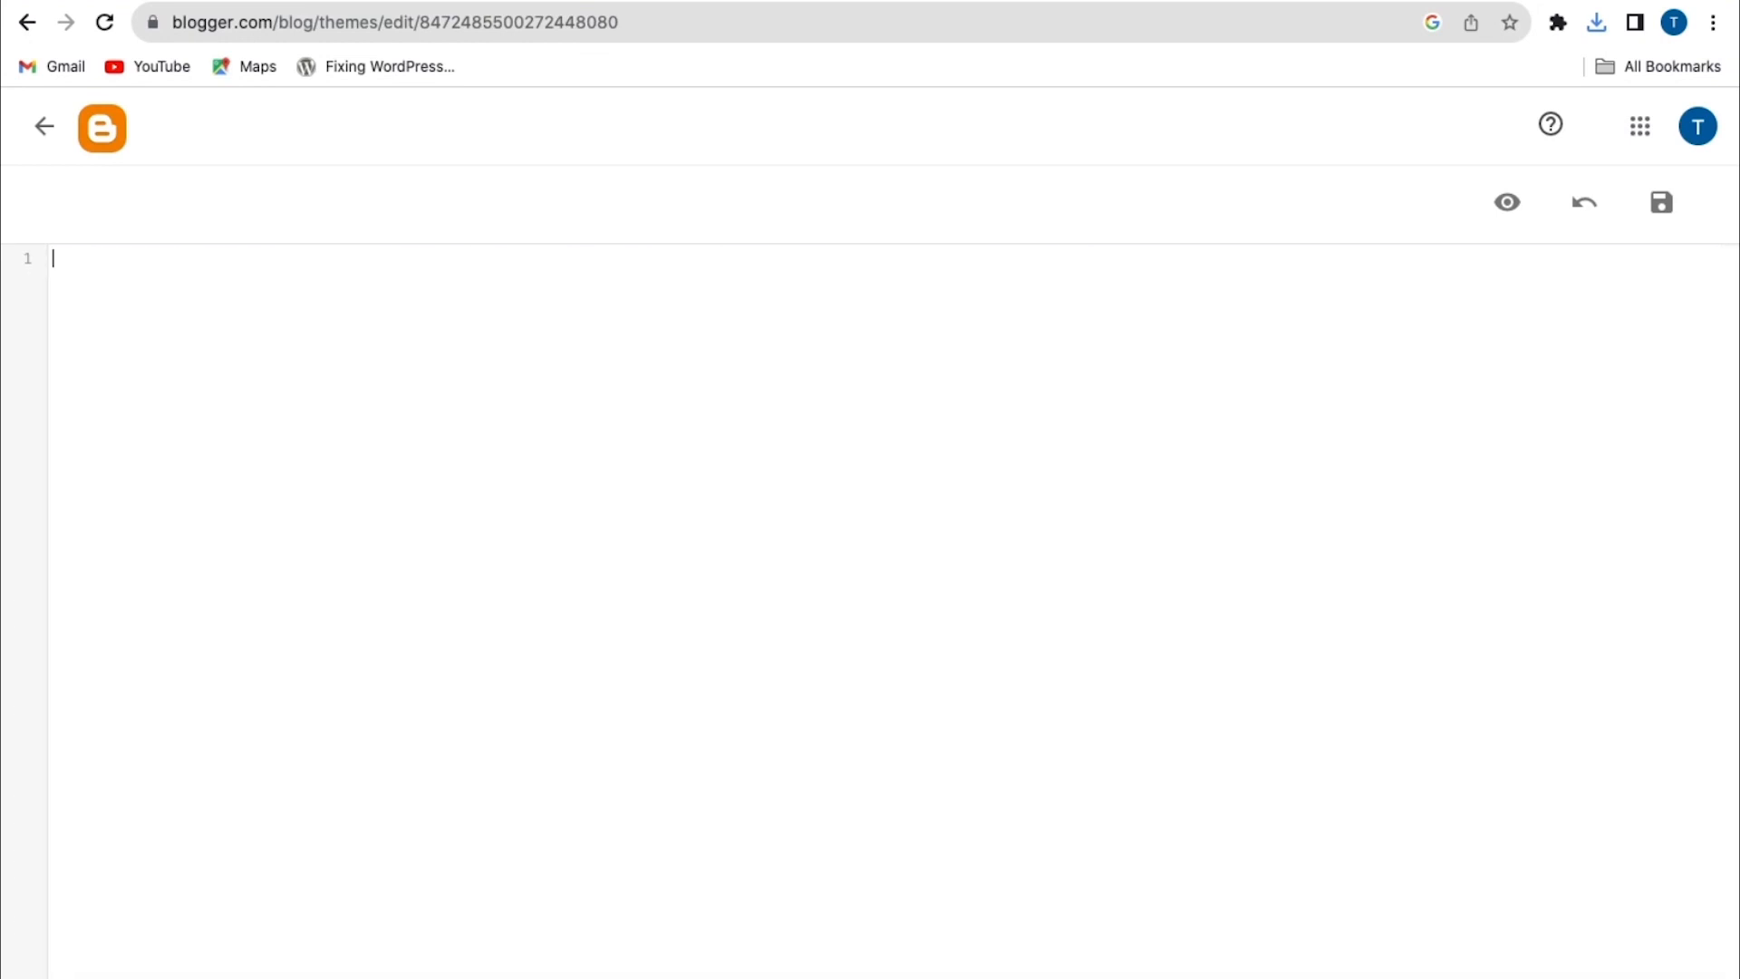
right_click(68, 266)
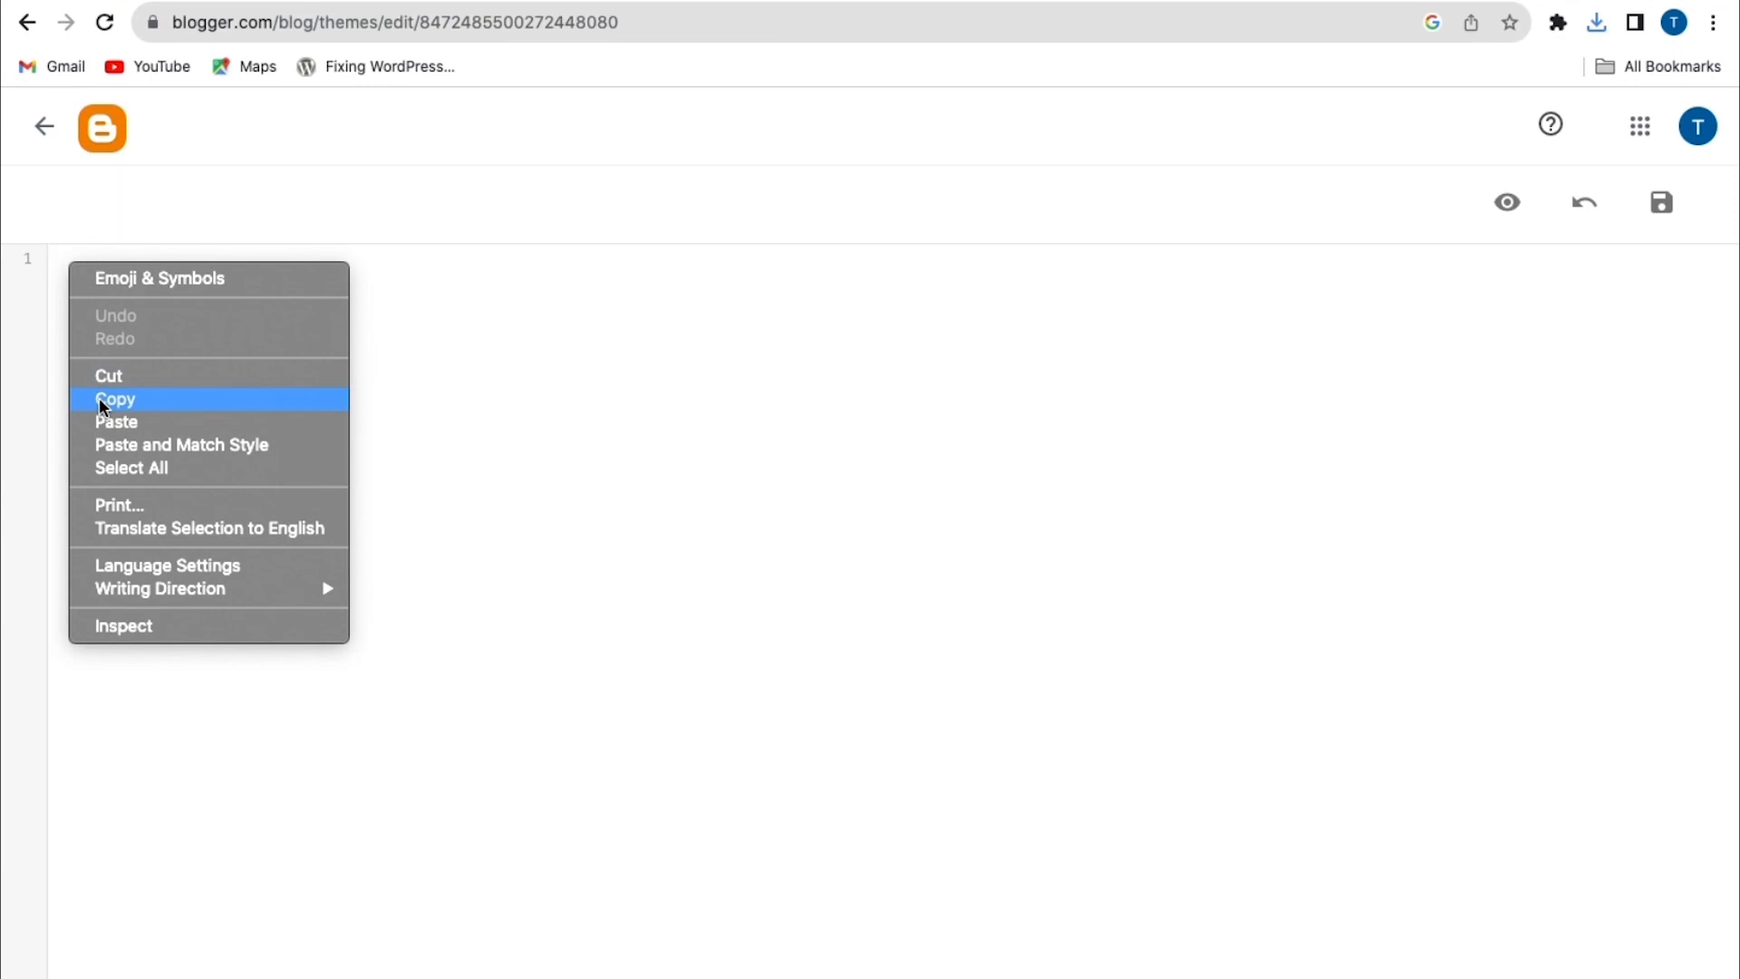
click(116, 422)
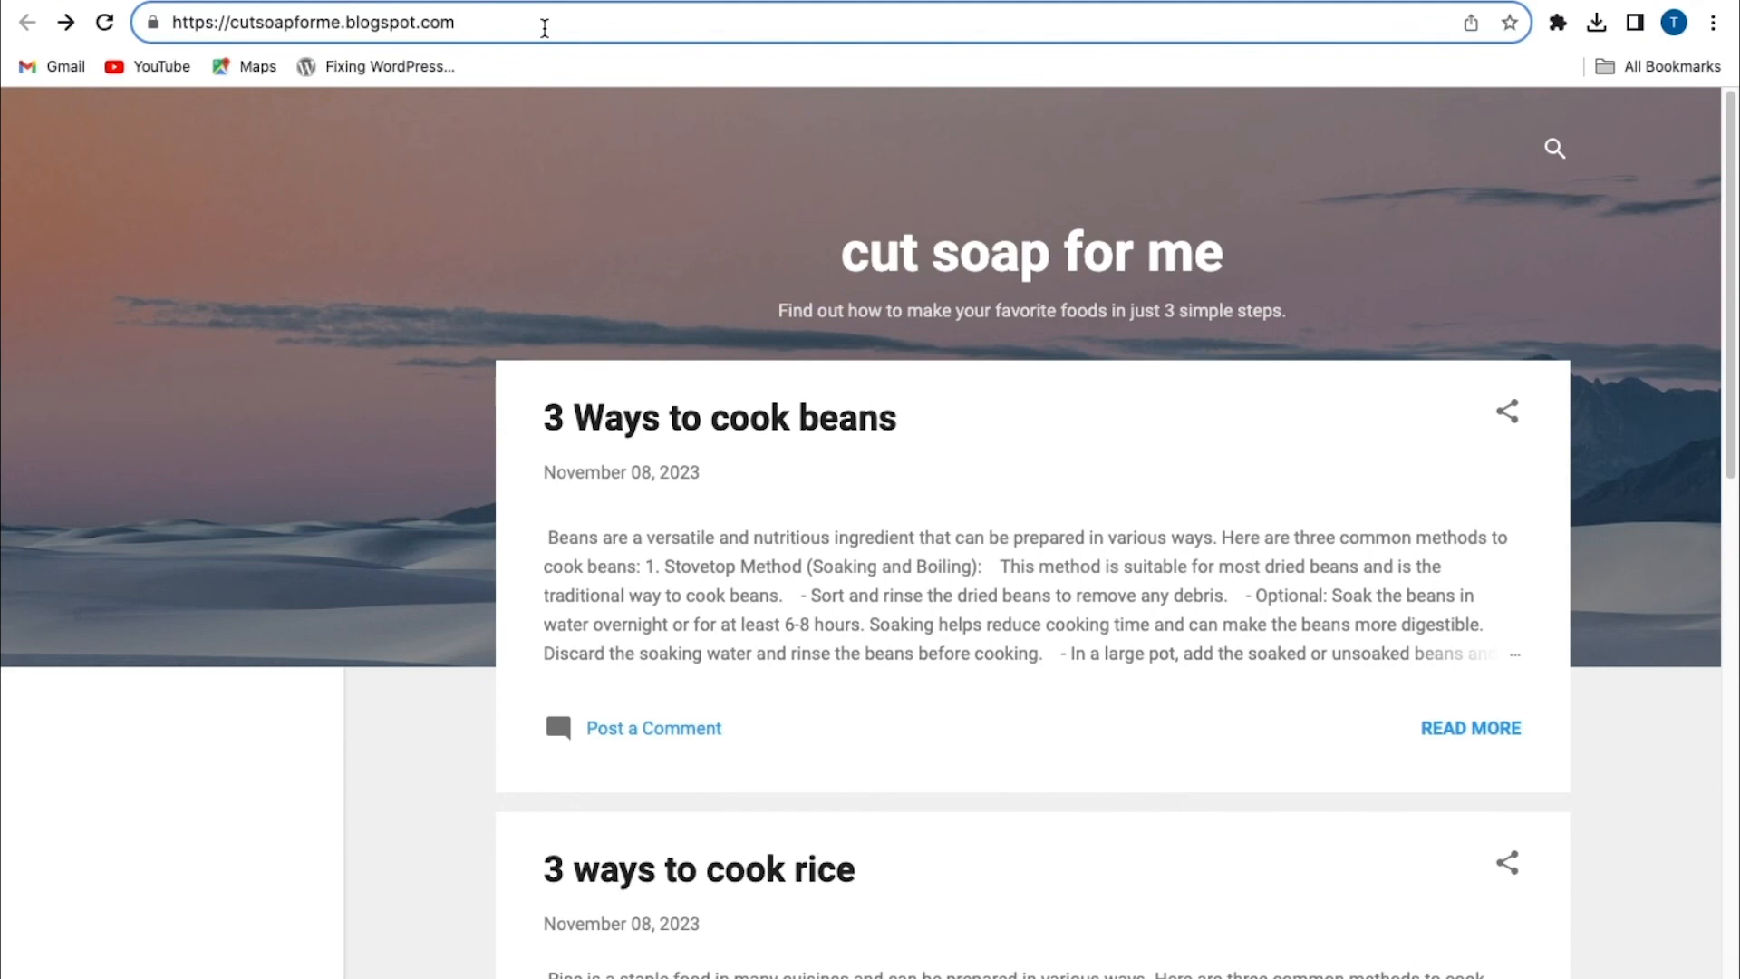
key(Return)
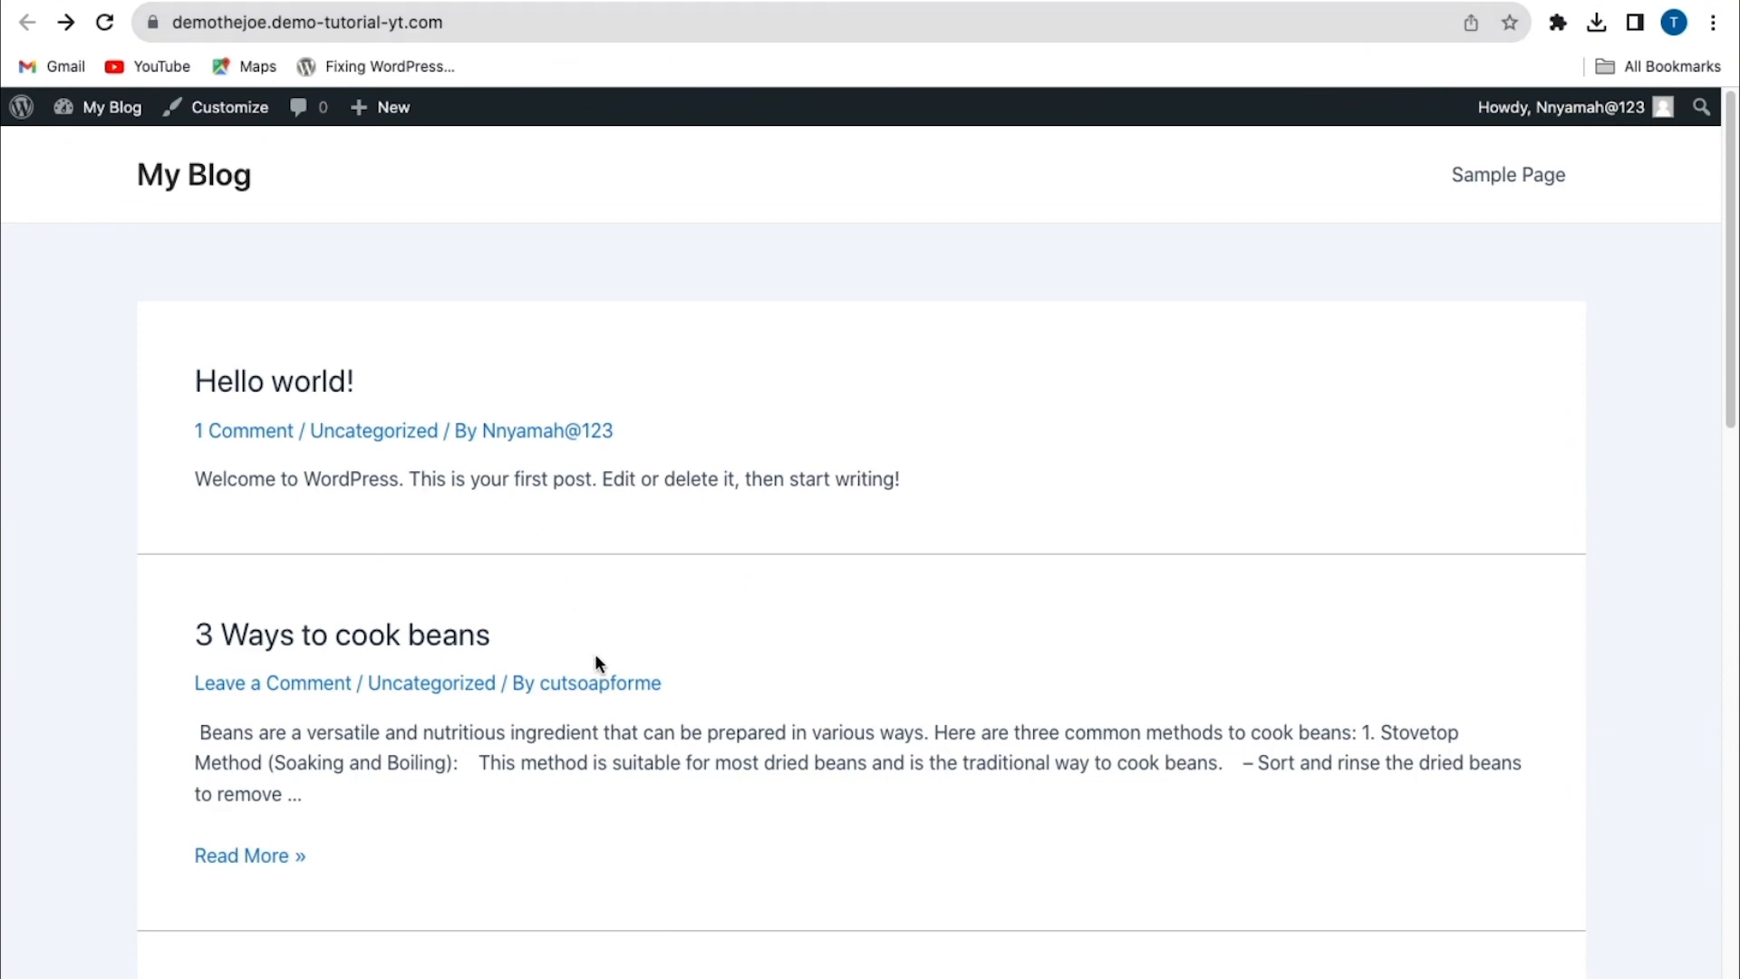
scroll(533, 712, down, 9)
scroll(531, 723, down, 9)
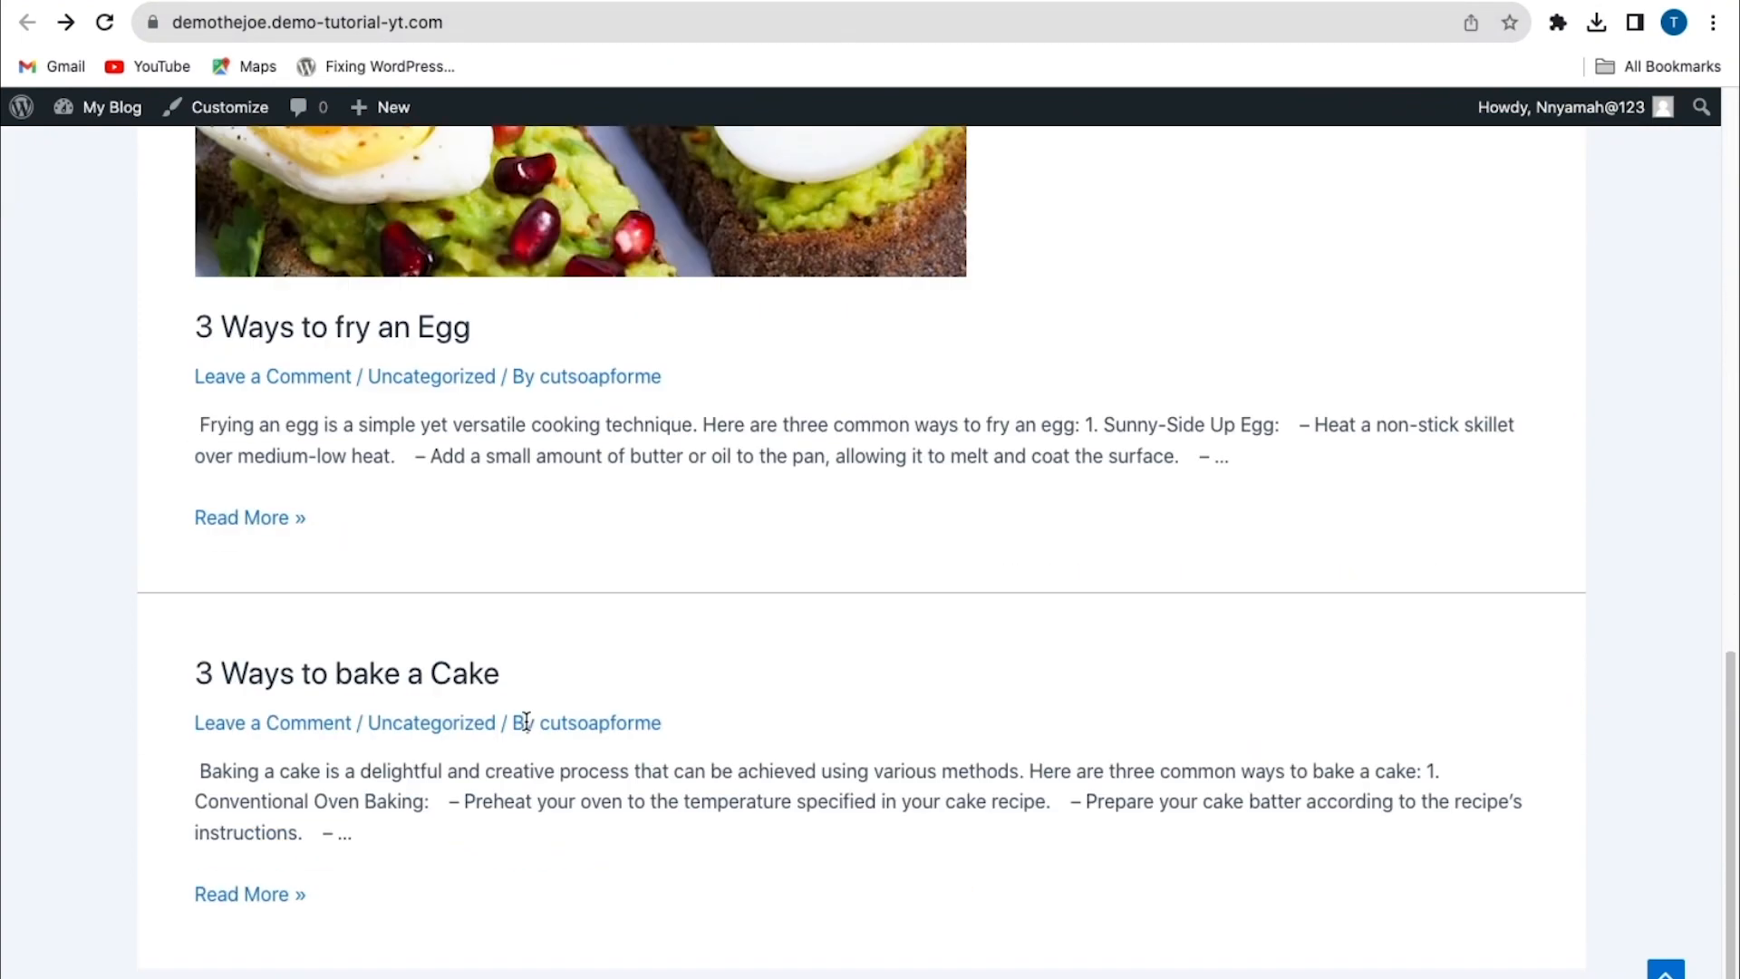
scroll(613, 758, up, 12)
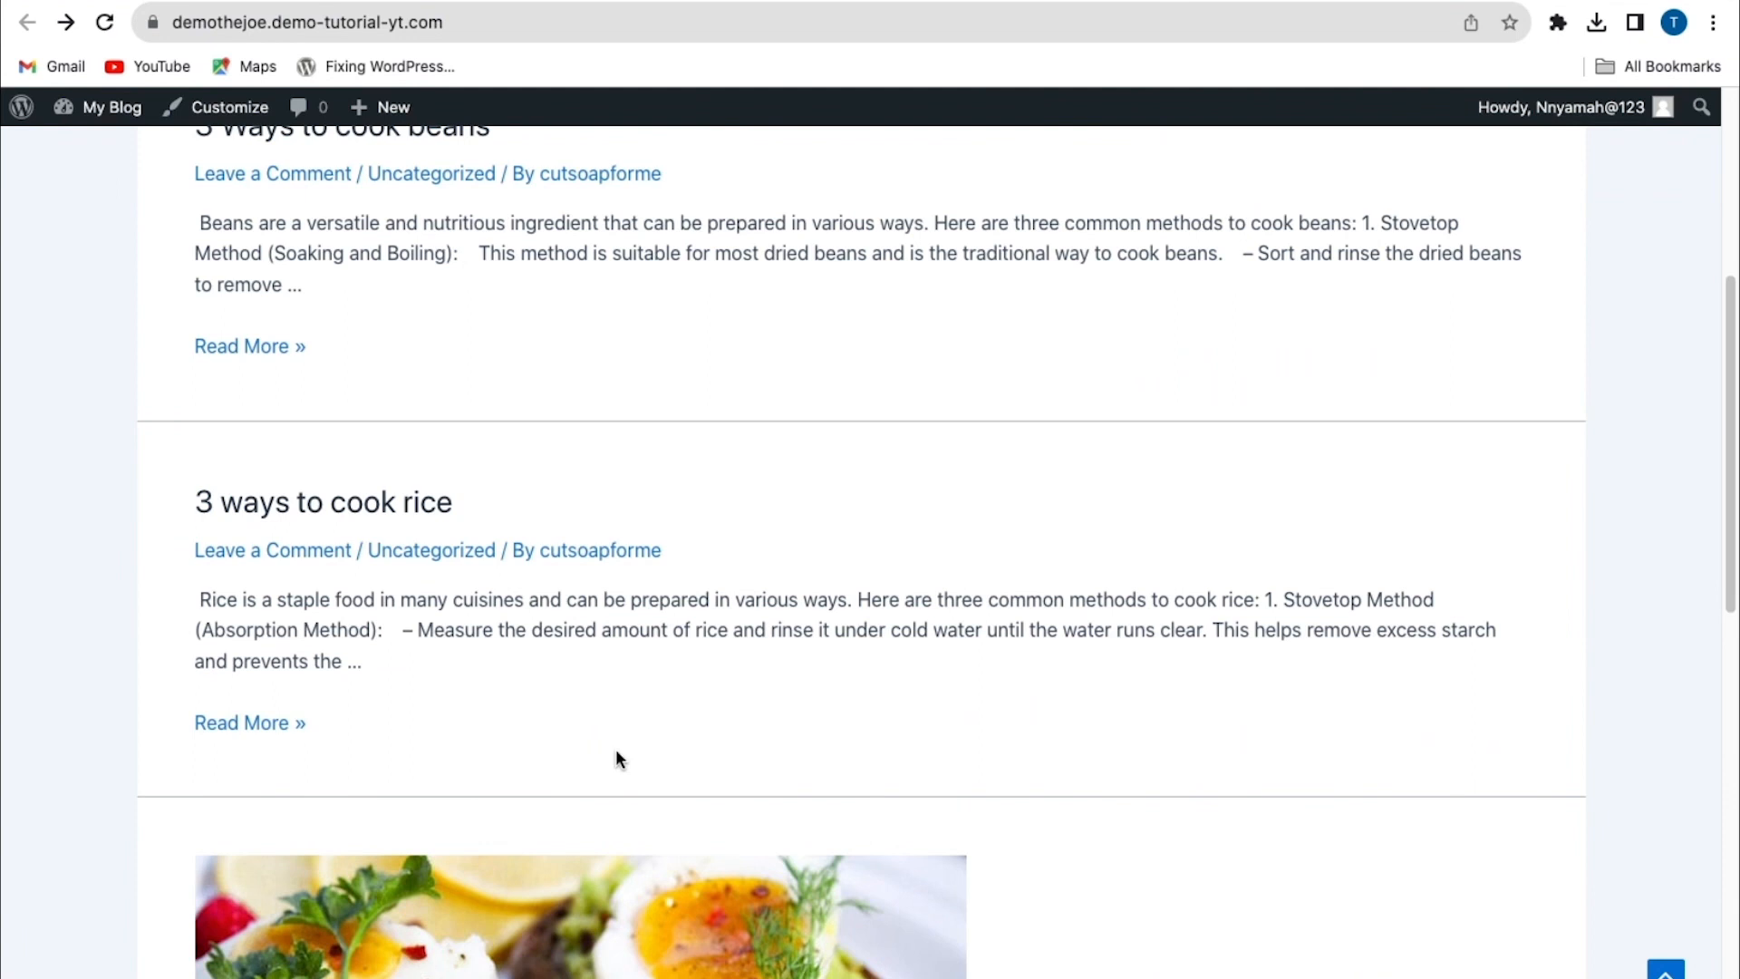